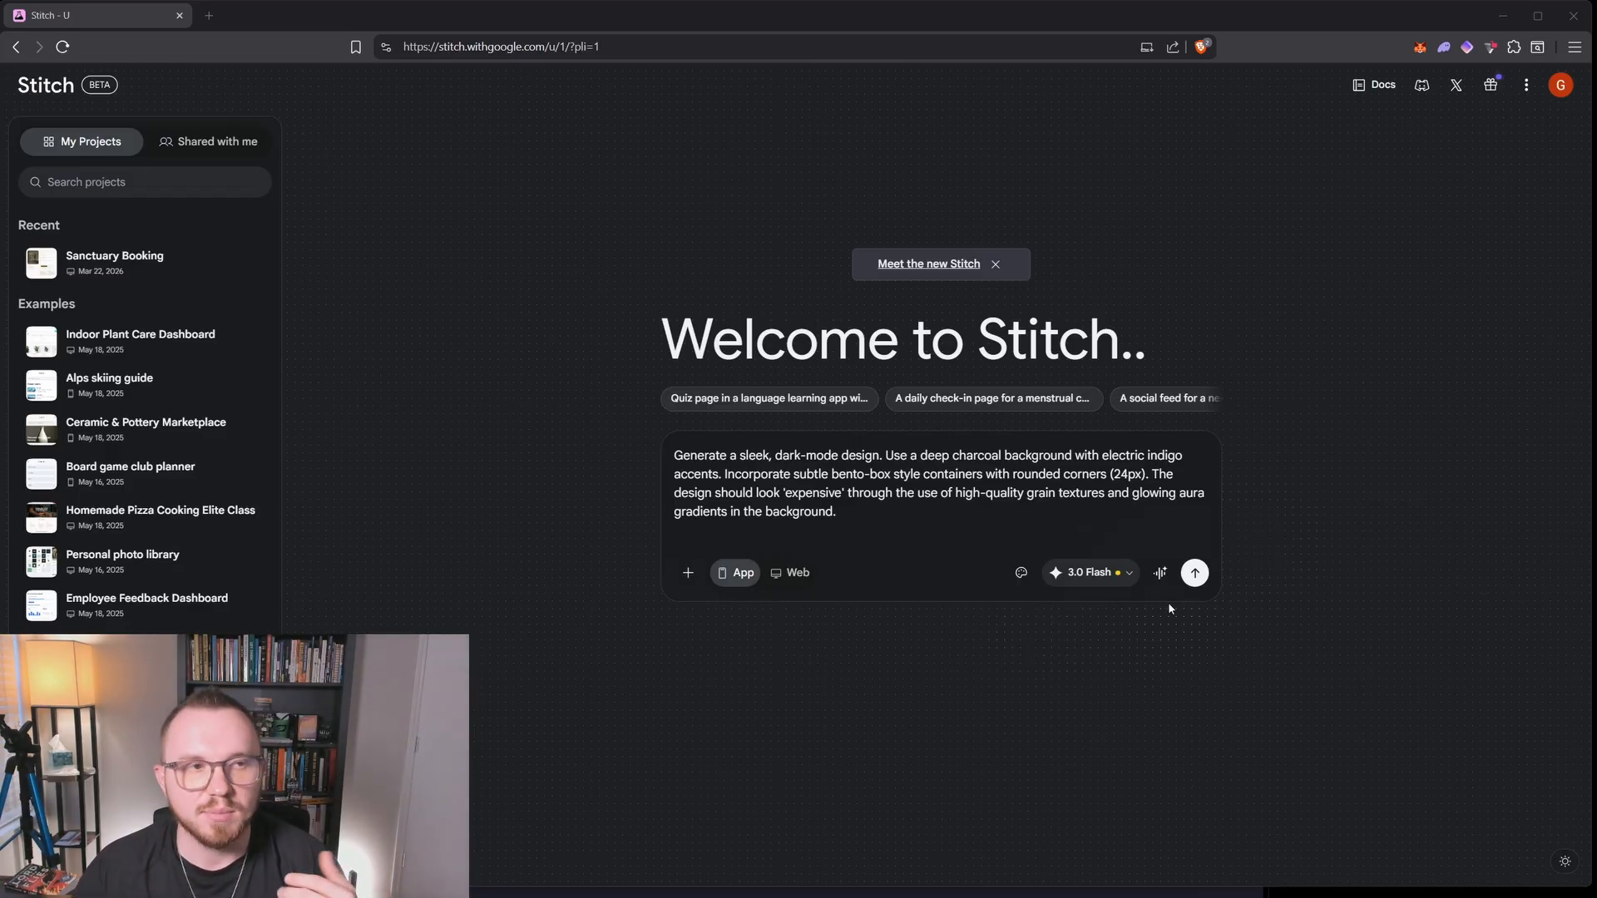
Generate a mobile app design from the entered dark-mode prompt, using the Thinking with 3.1 Pro model and the App format
{"action": "left_click", "coordinate": [1116, 585]}
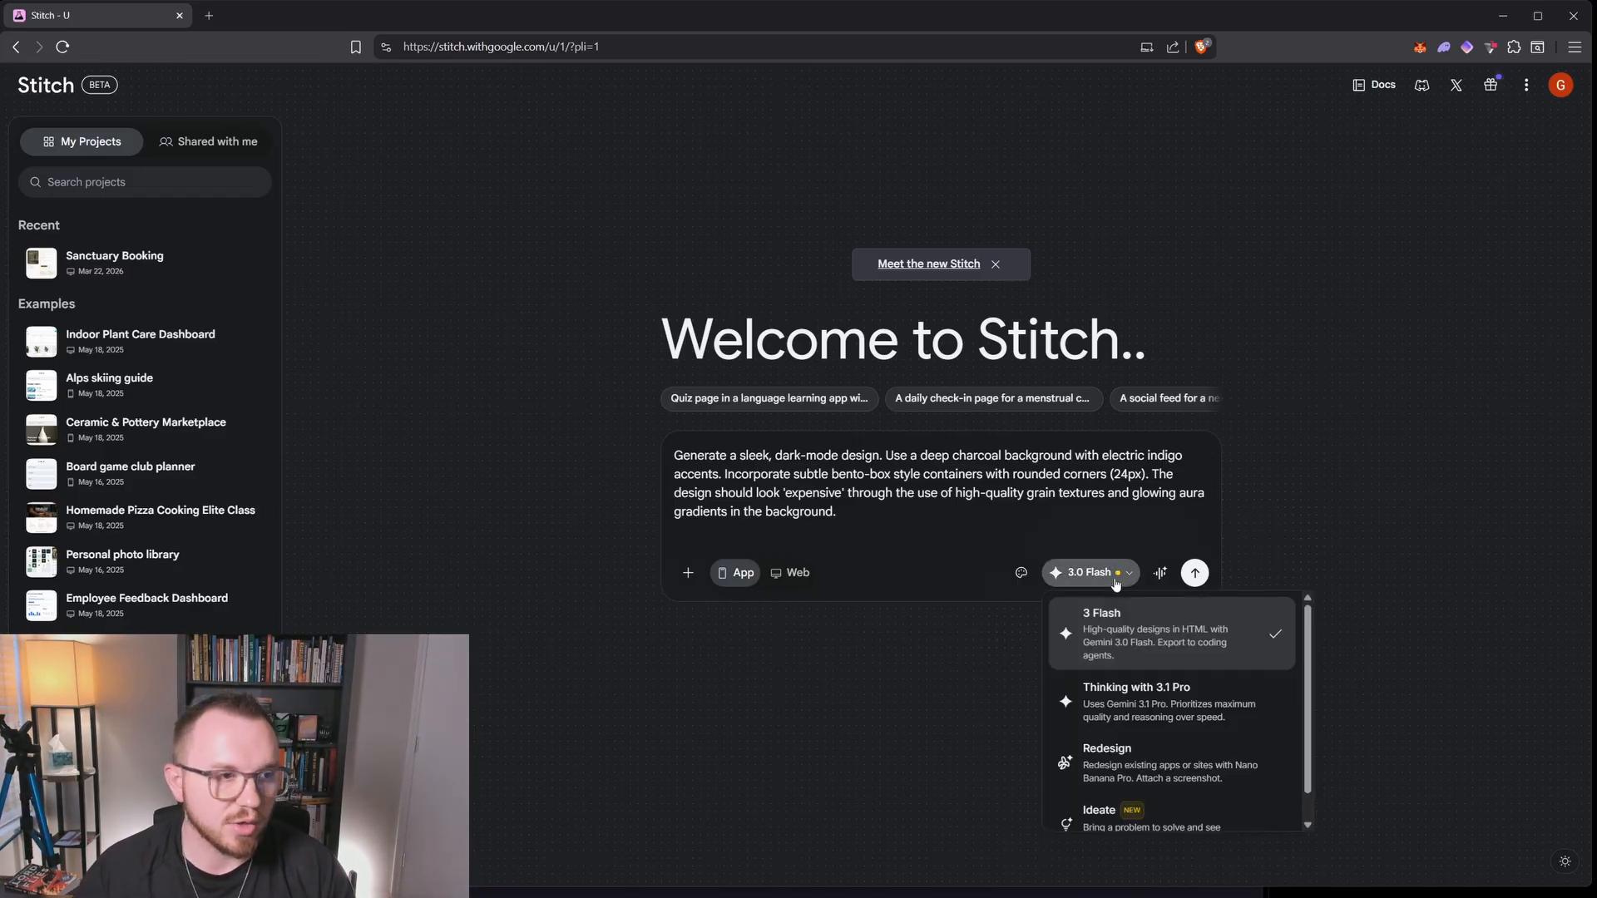
{"action": "left_click", "coordinate": [1140, 692]}
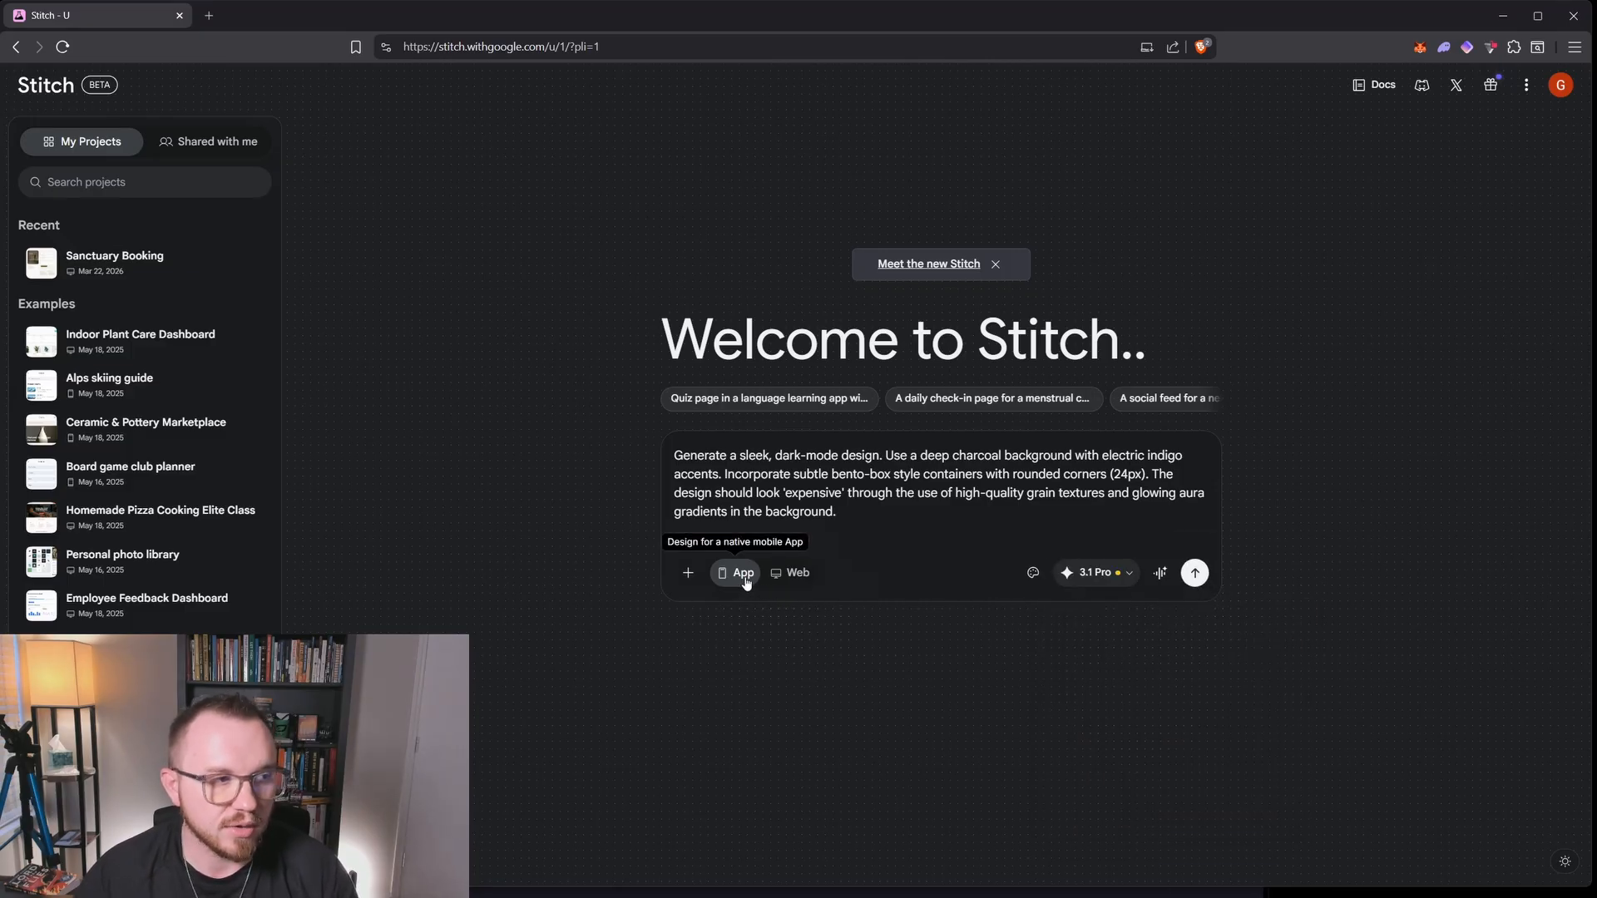
{"action": "left_click", "coordinate": [792, 574]}
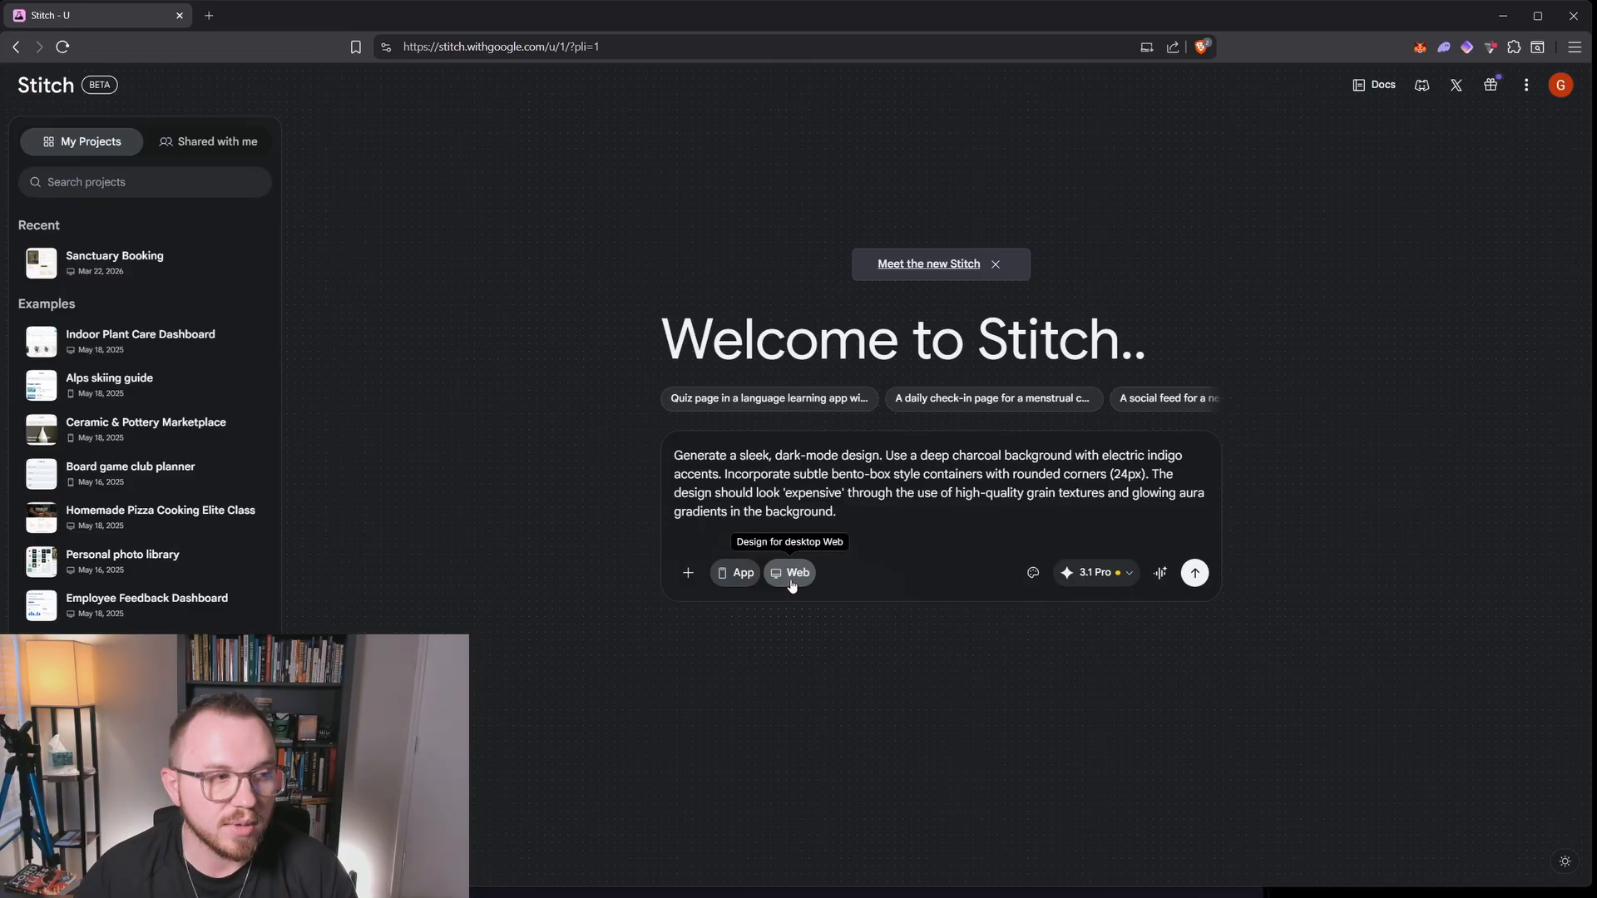
{"action": "left_click", "coordinate": [744, 574]}
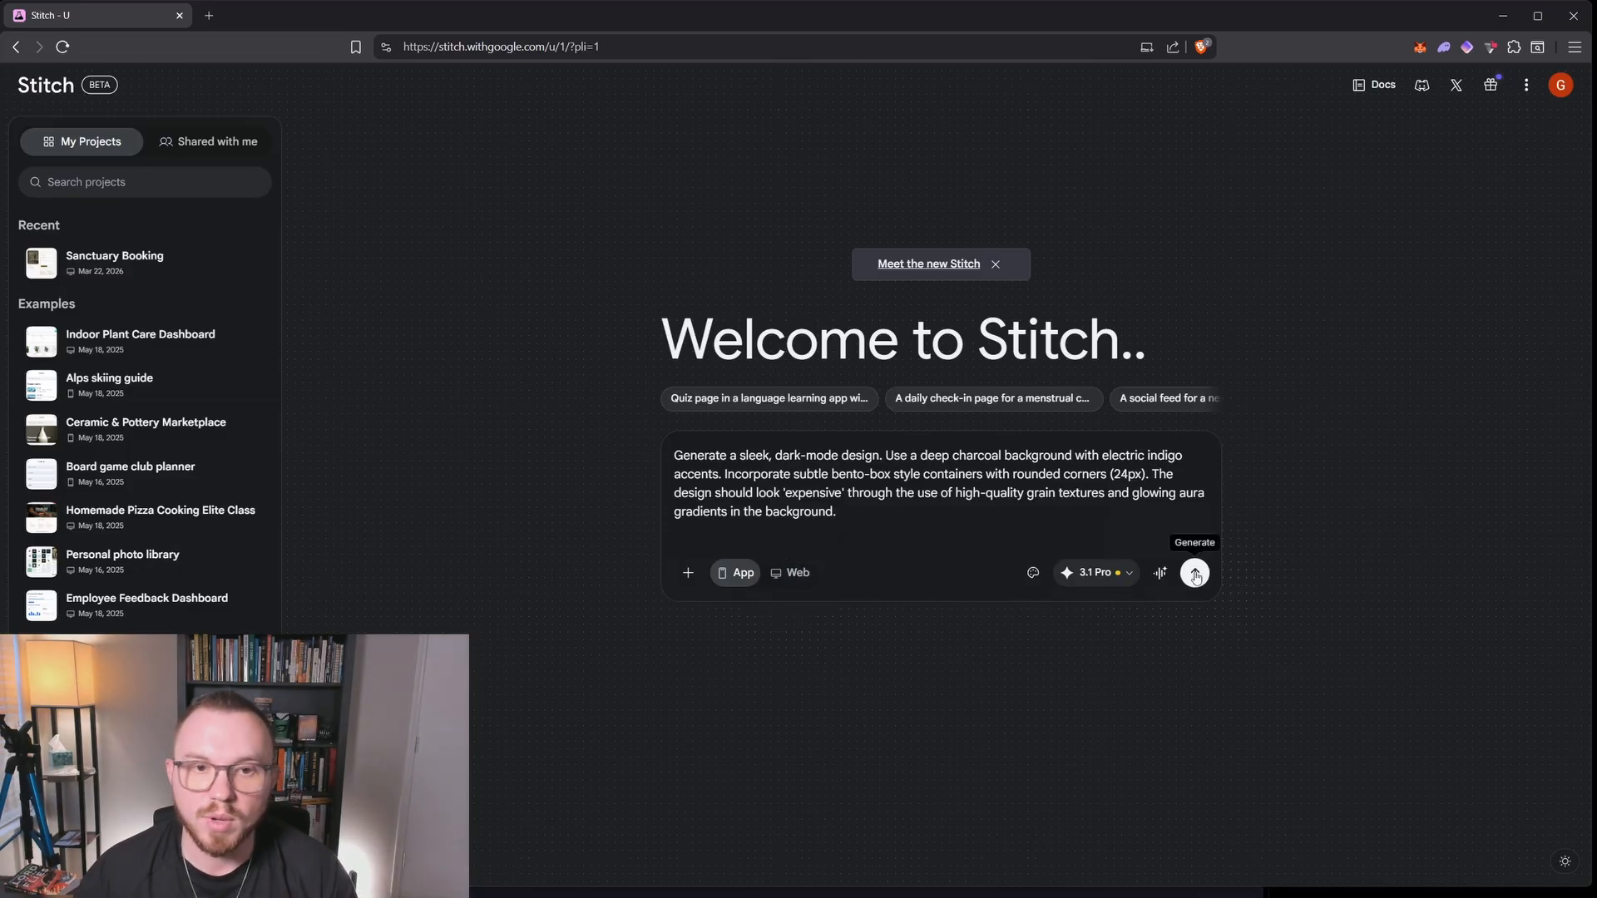
{"action": "left_click", "coordinate": [1194, 573]}
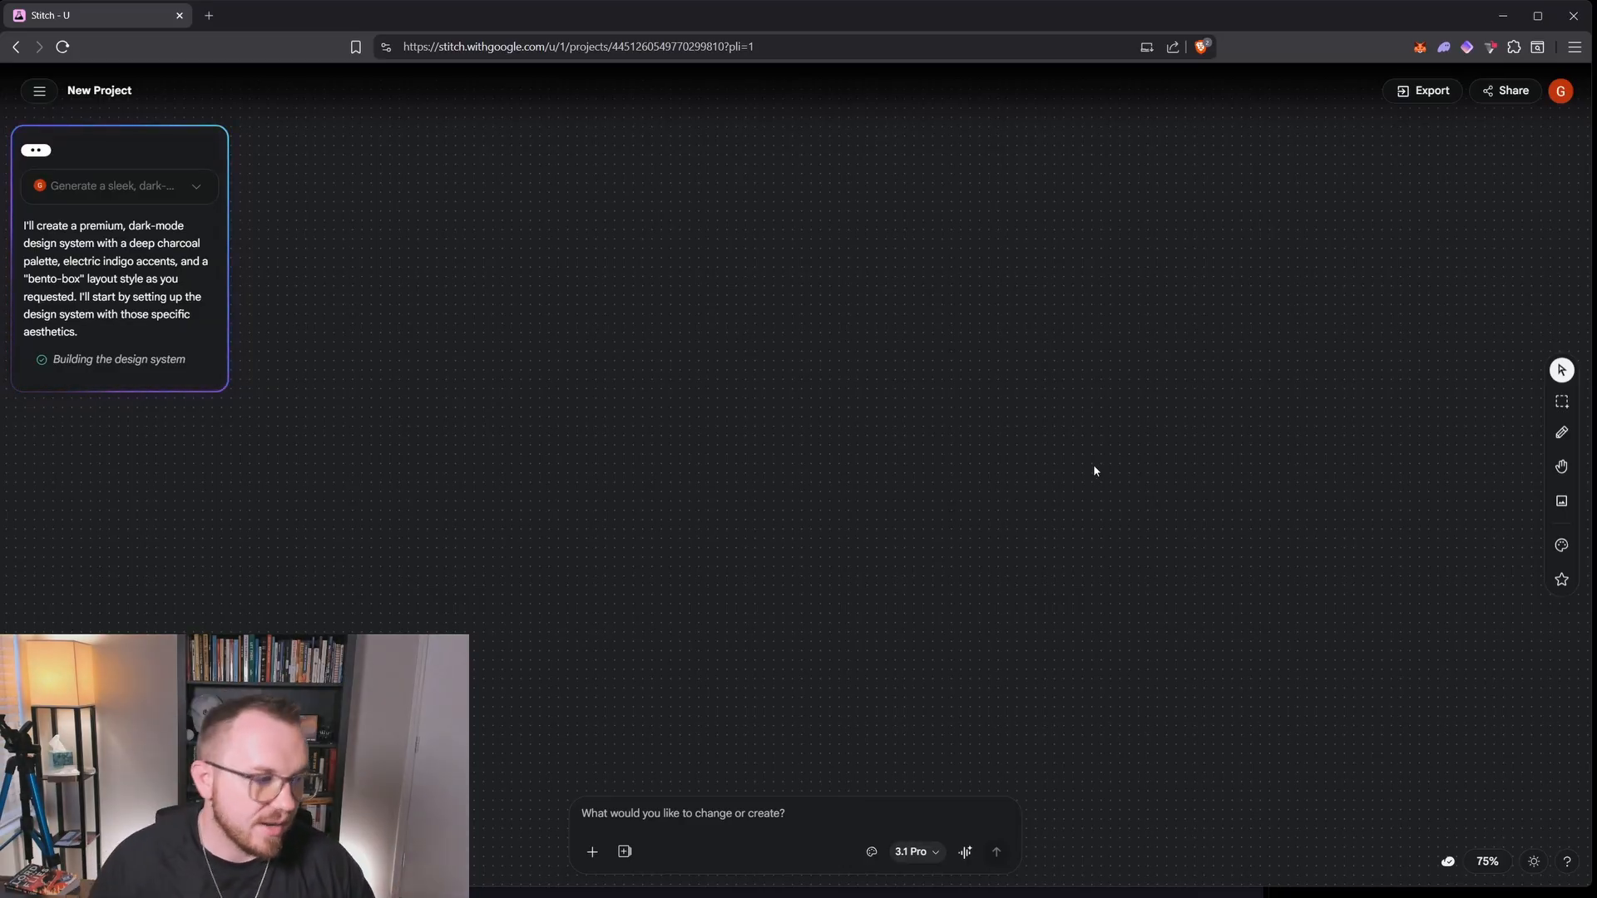
View the Indigo Noir design system on the canvas, using the hand tool to reposition the view
{"action": "scroll", "coordinate": [1067, 493], "scroll_direction": "down", "scroll_amount": 4}
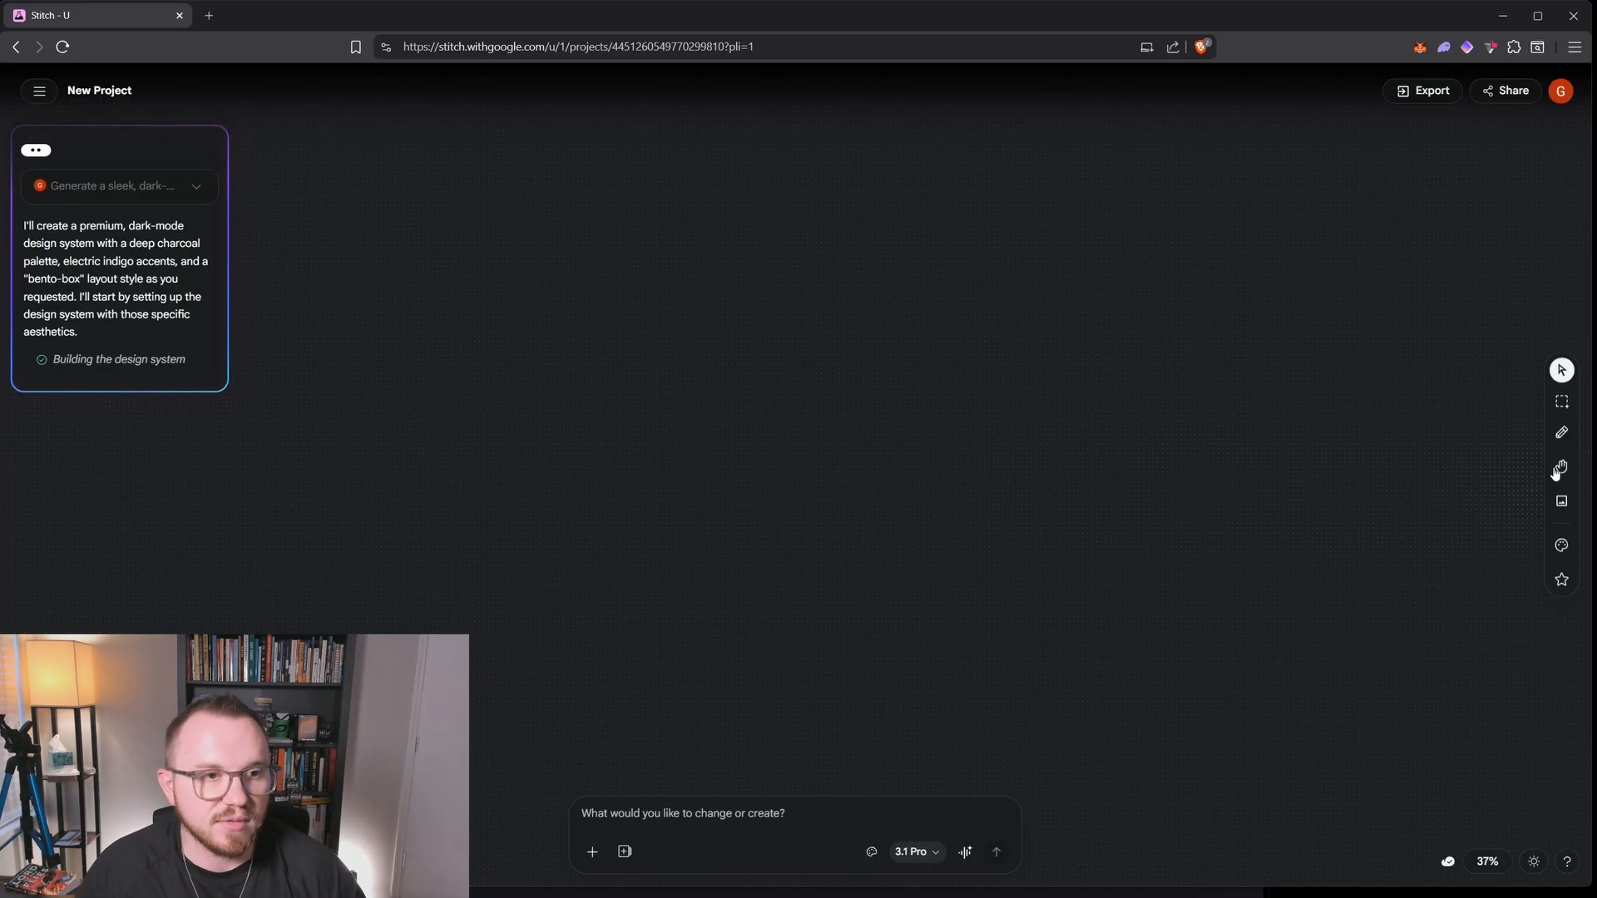
{"action": "scroll", "coordinate": [925, 536], "scroll_direction": "down", "scroll_amount": 2}
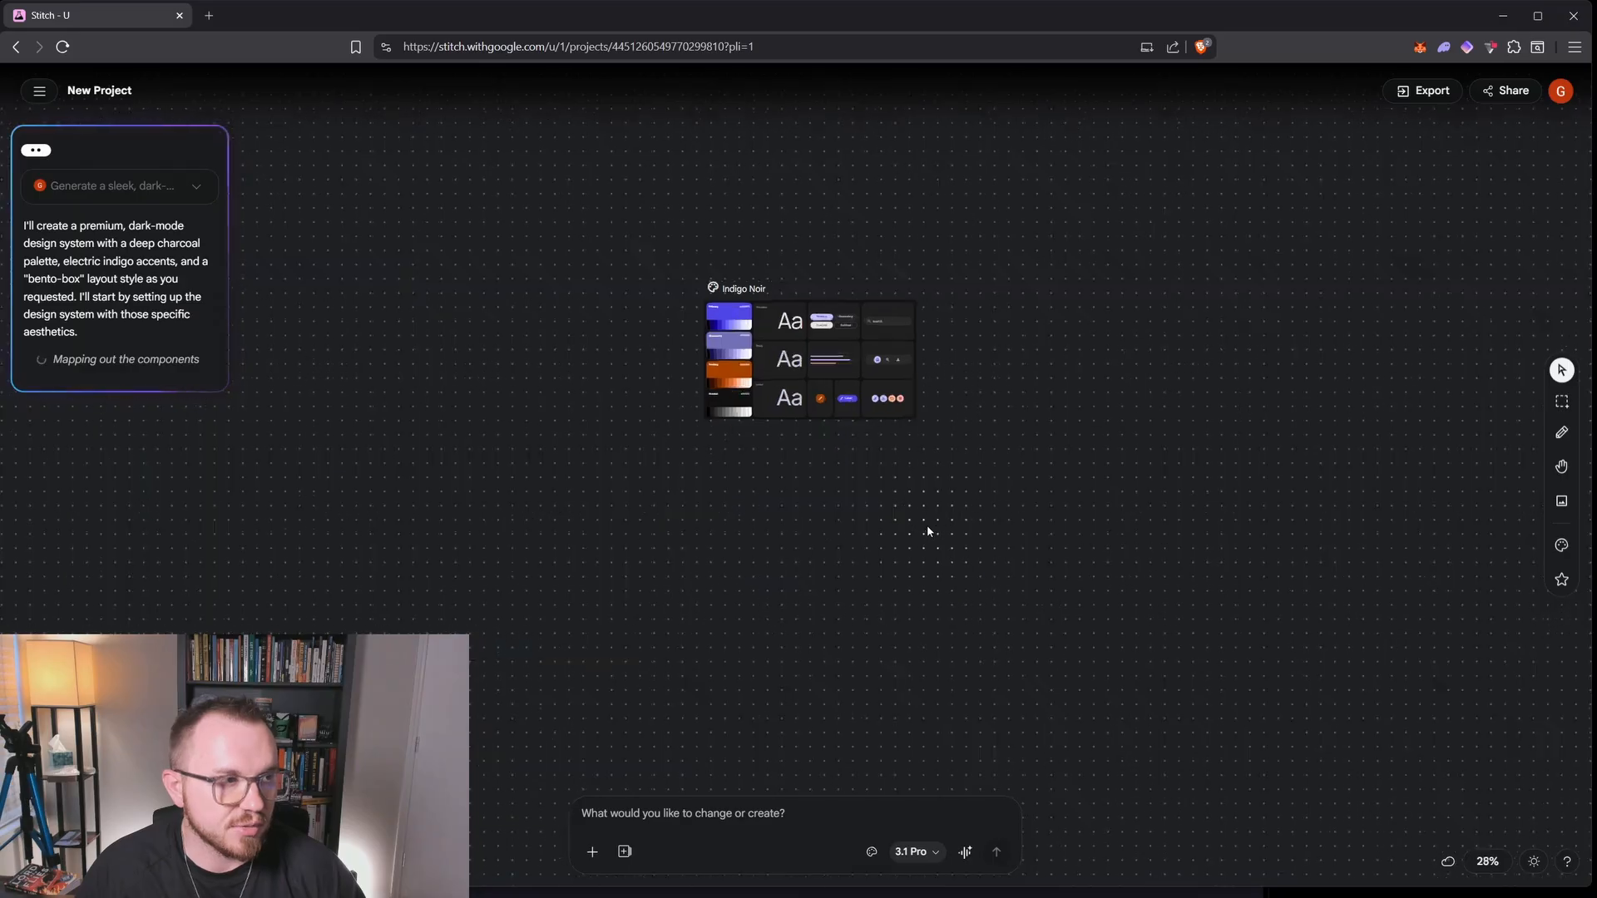
{"action": "scroll", "coordinate": [928, 531], "scroll_direction": "up", "scroll_amount": 2}
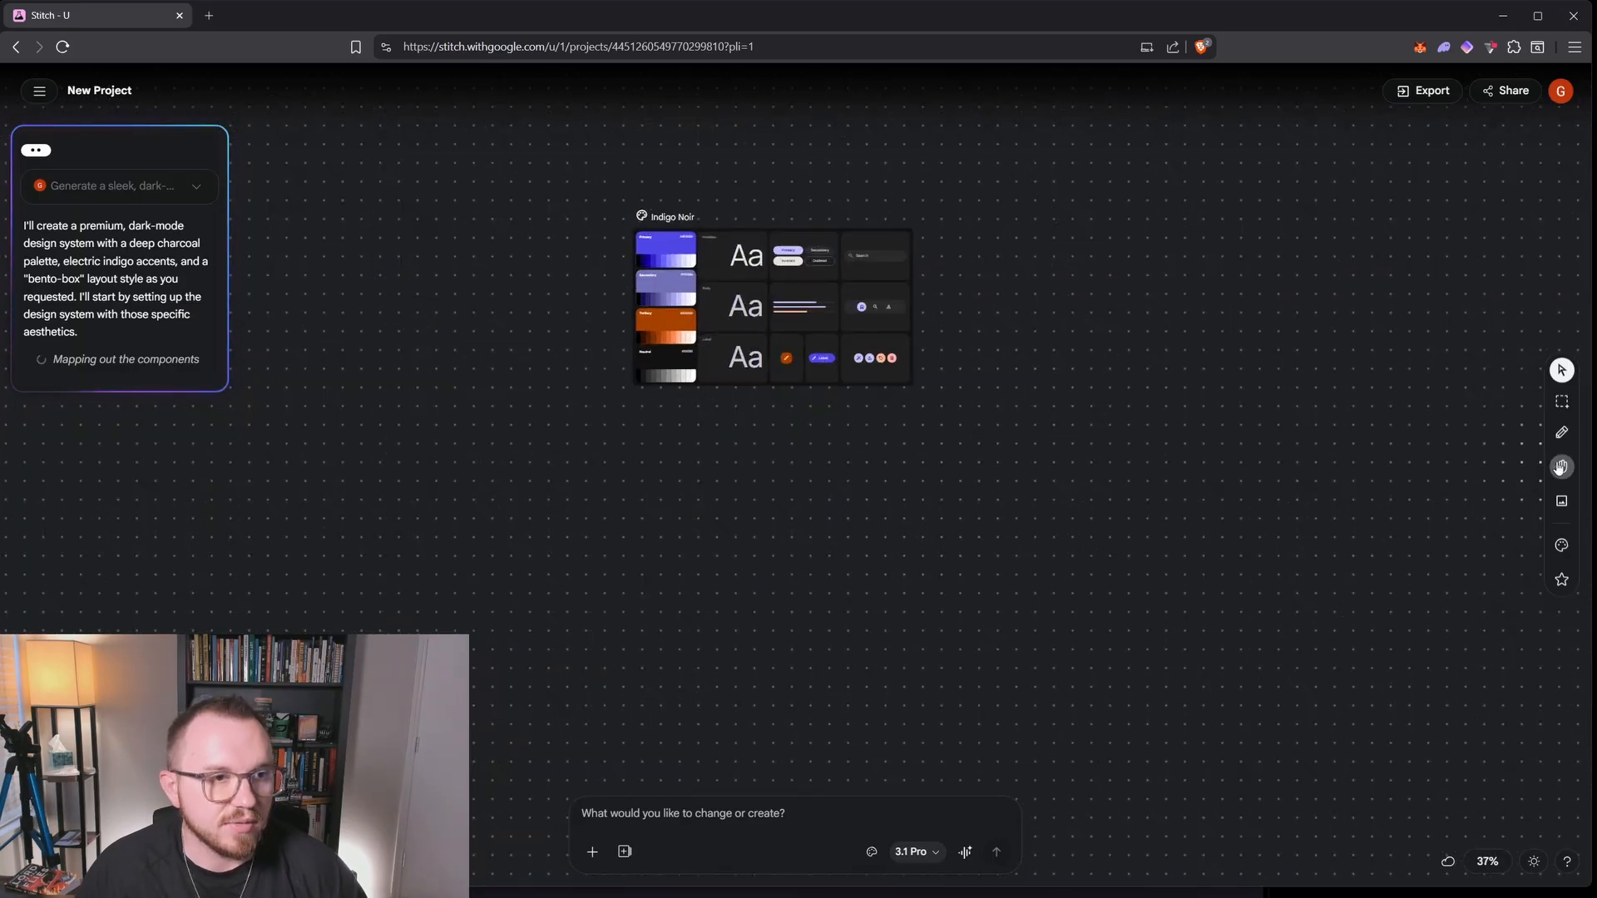
{"action": "left_click", "coordinate": [1560, 467]}
{"action": "left_click_drag", "start_coordinate": [1050, 391], "coordinate": [973, 532]}
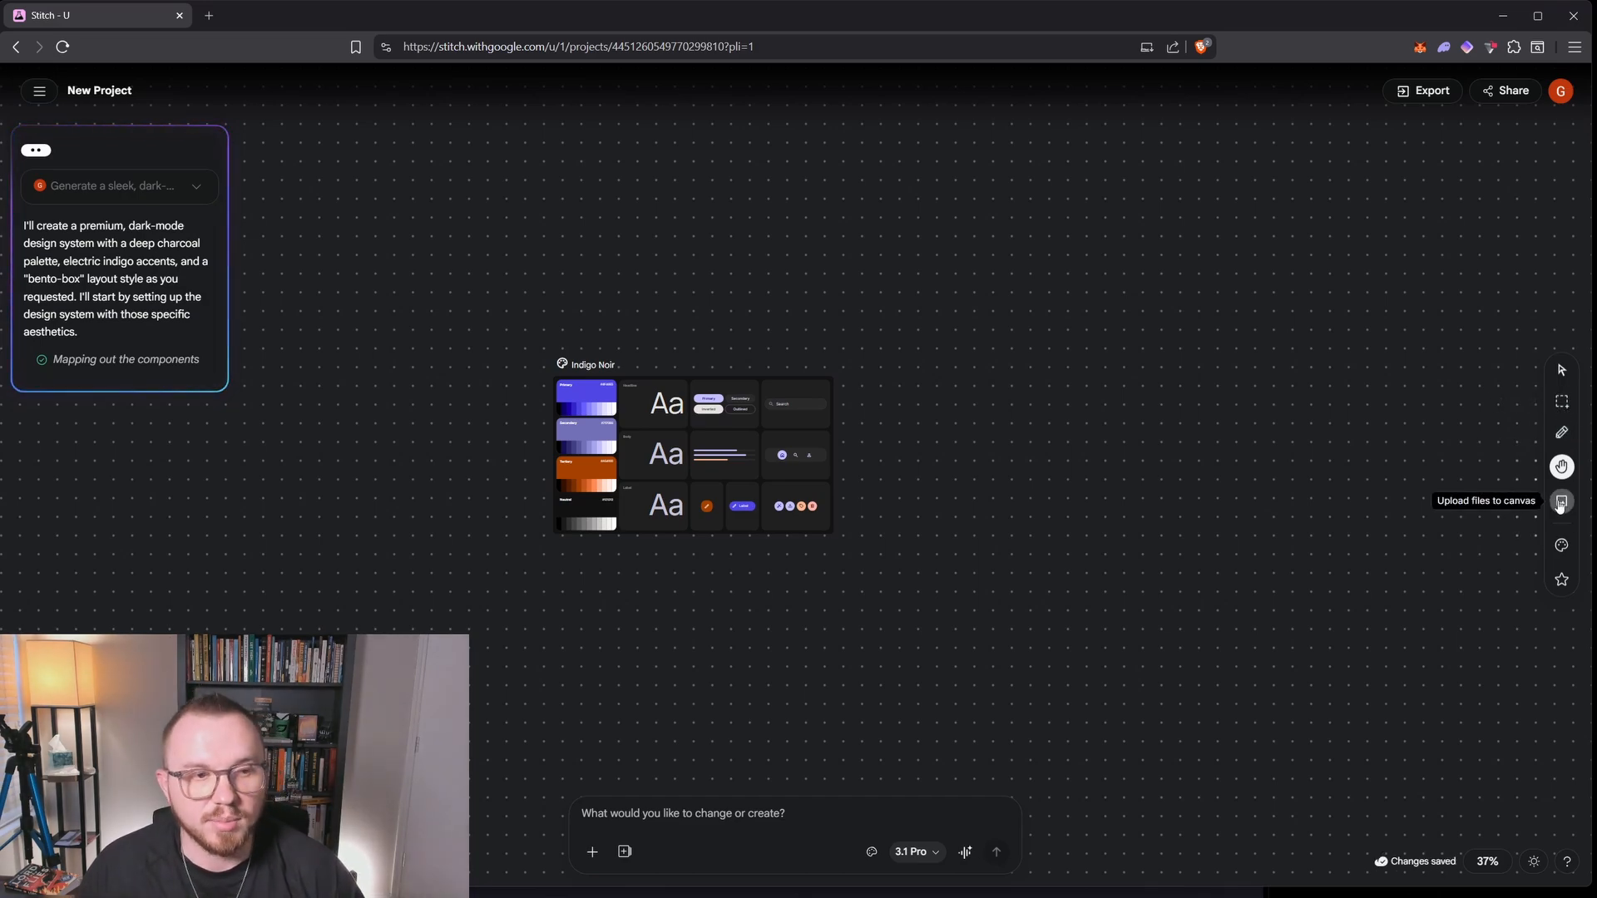
Open the project's design systems list, view the options for adding another system, and close the list
{"action": "left_click", "coordinate": [1561, 547]}
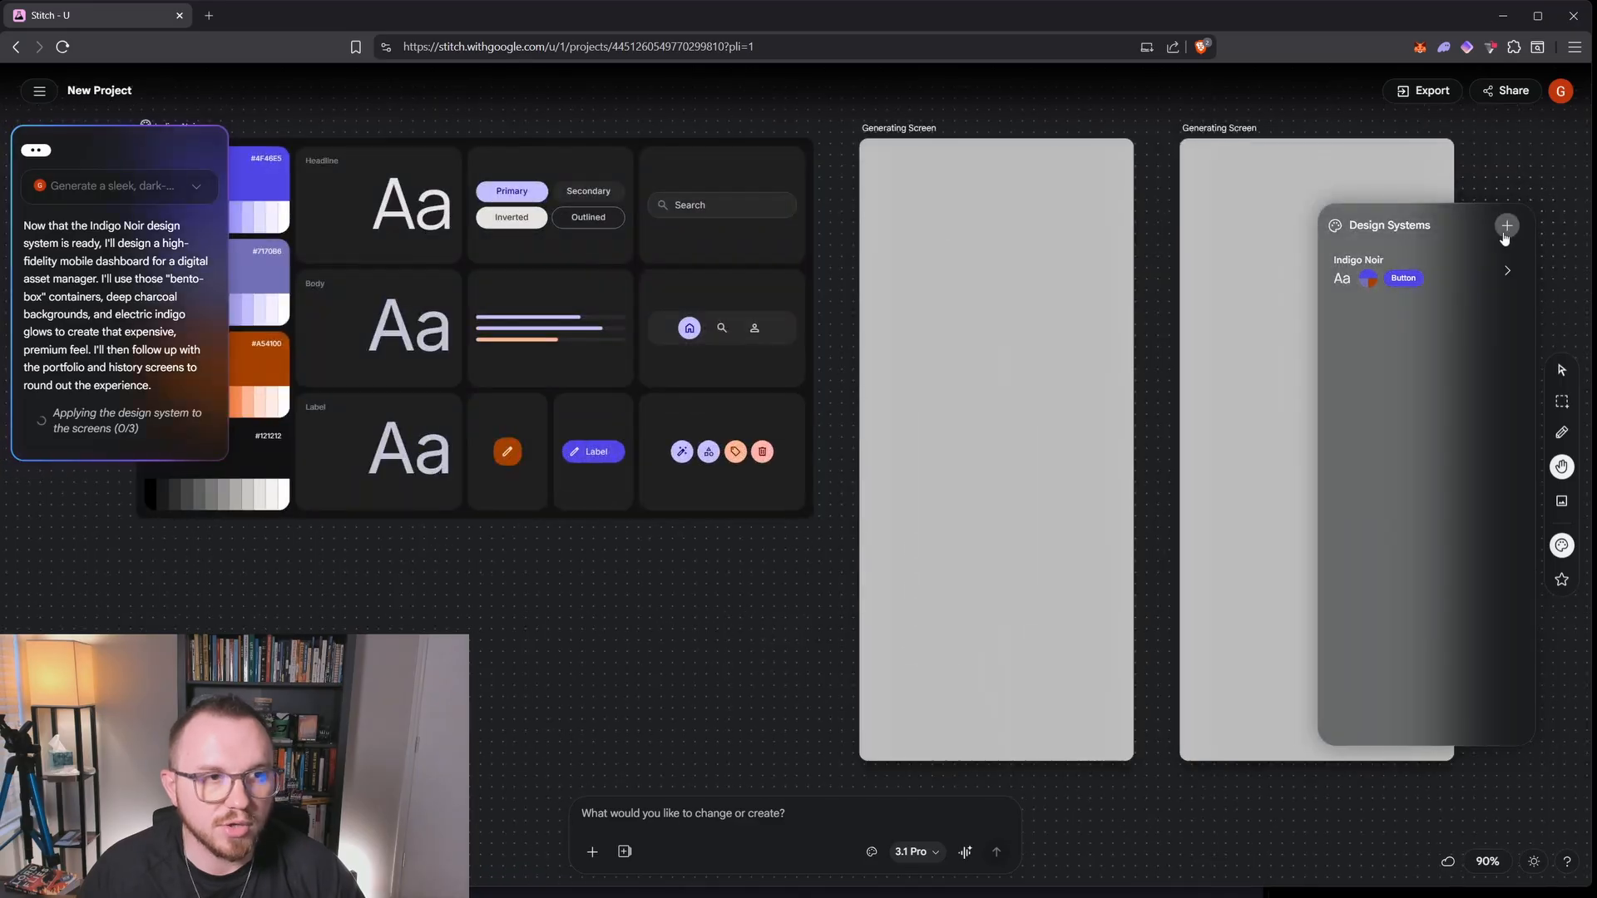
{"action": "left_click", "coordinate": [1507, 225]}
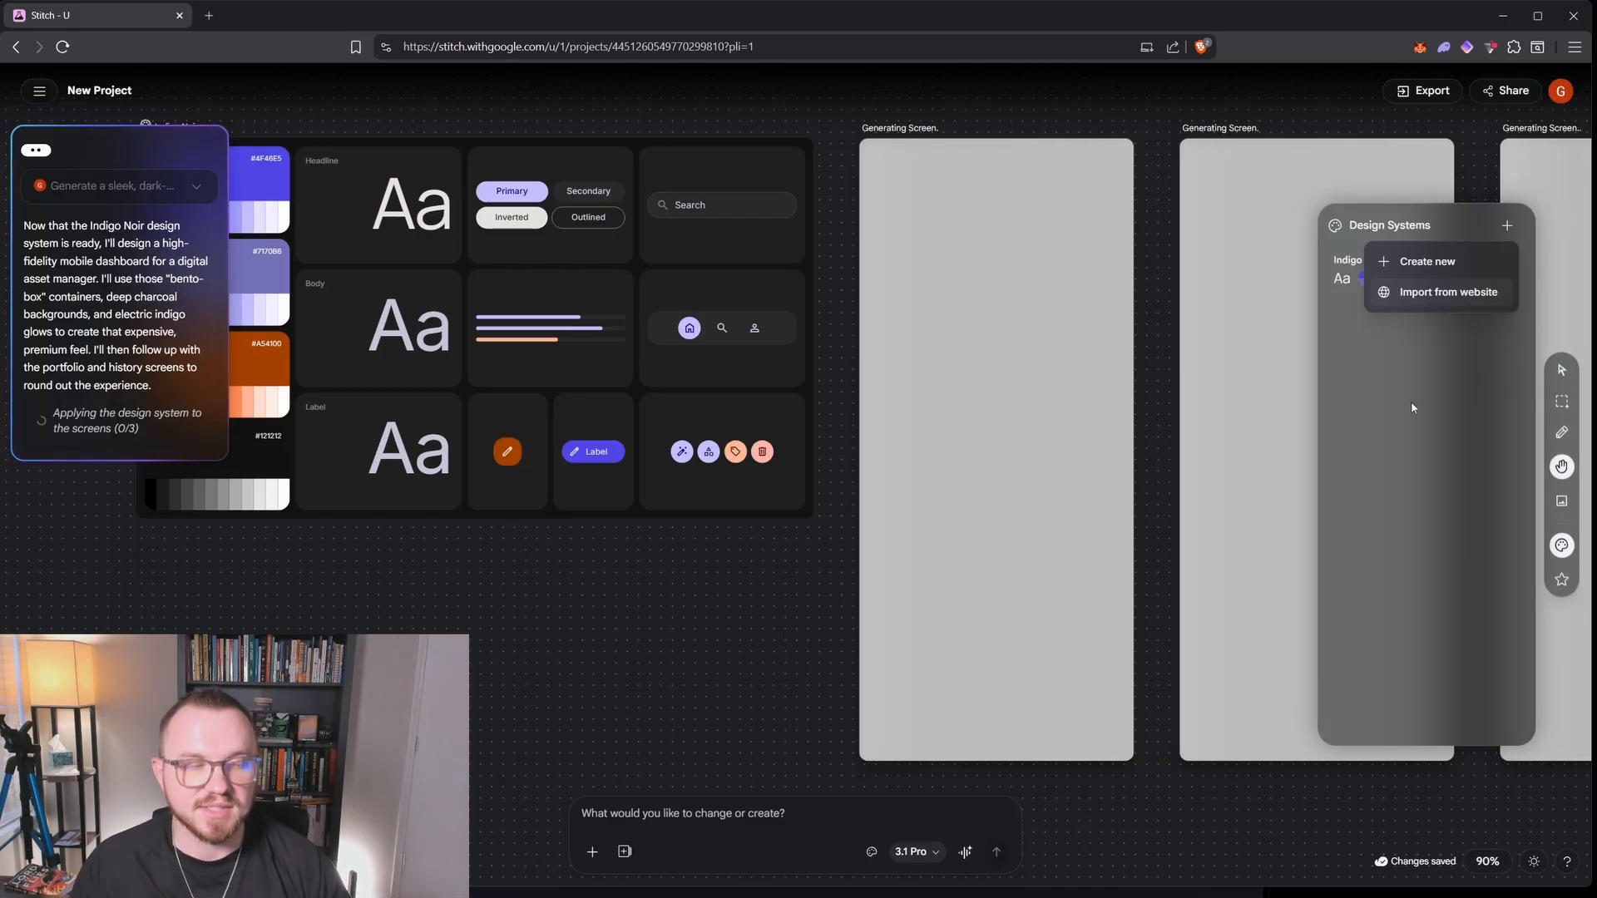
{"action": "left_click", "coordinate": [862, 536]}
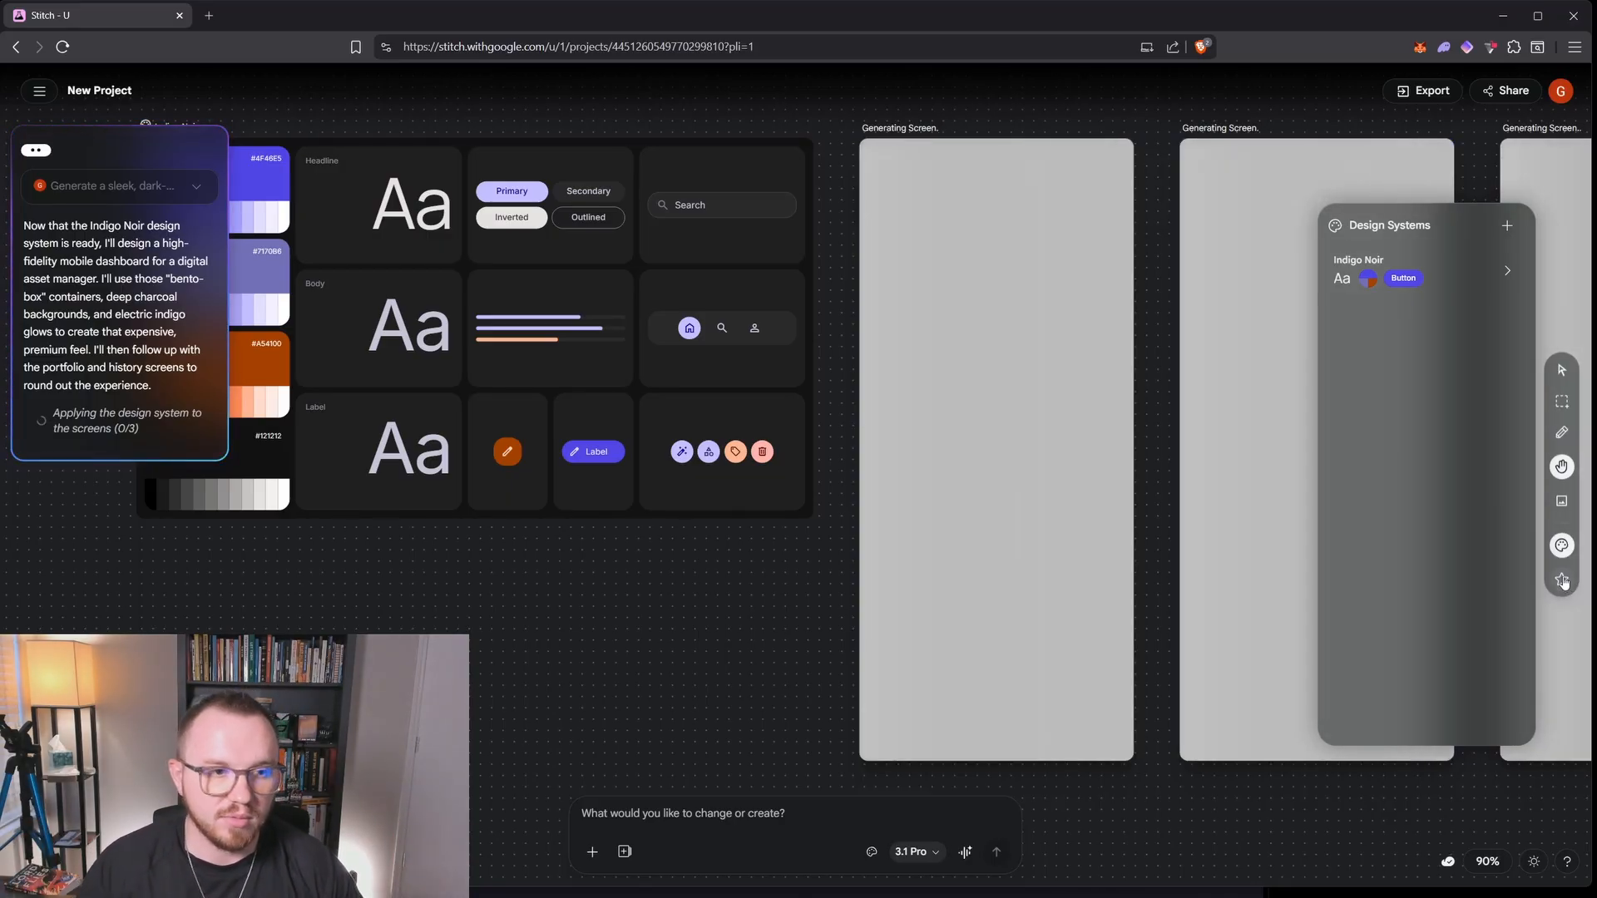
{"action": "left_click", "coordinate": [781, 562]}
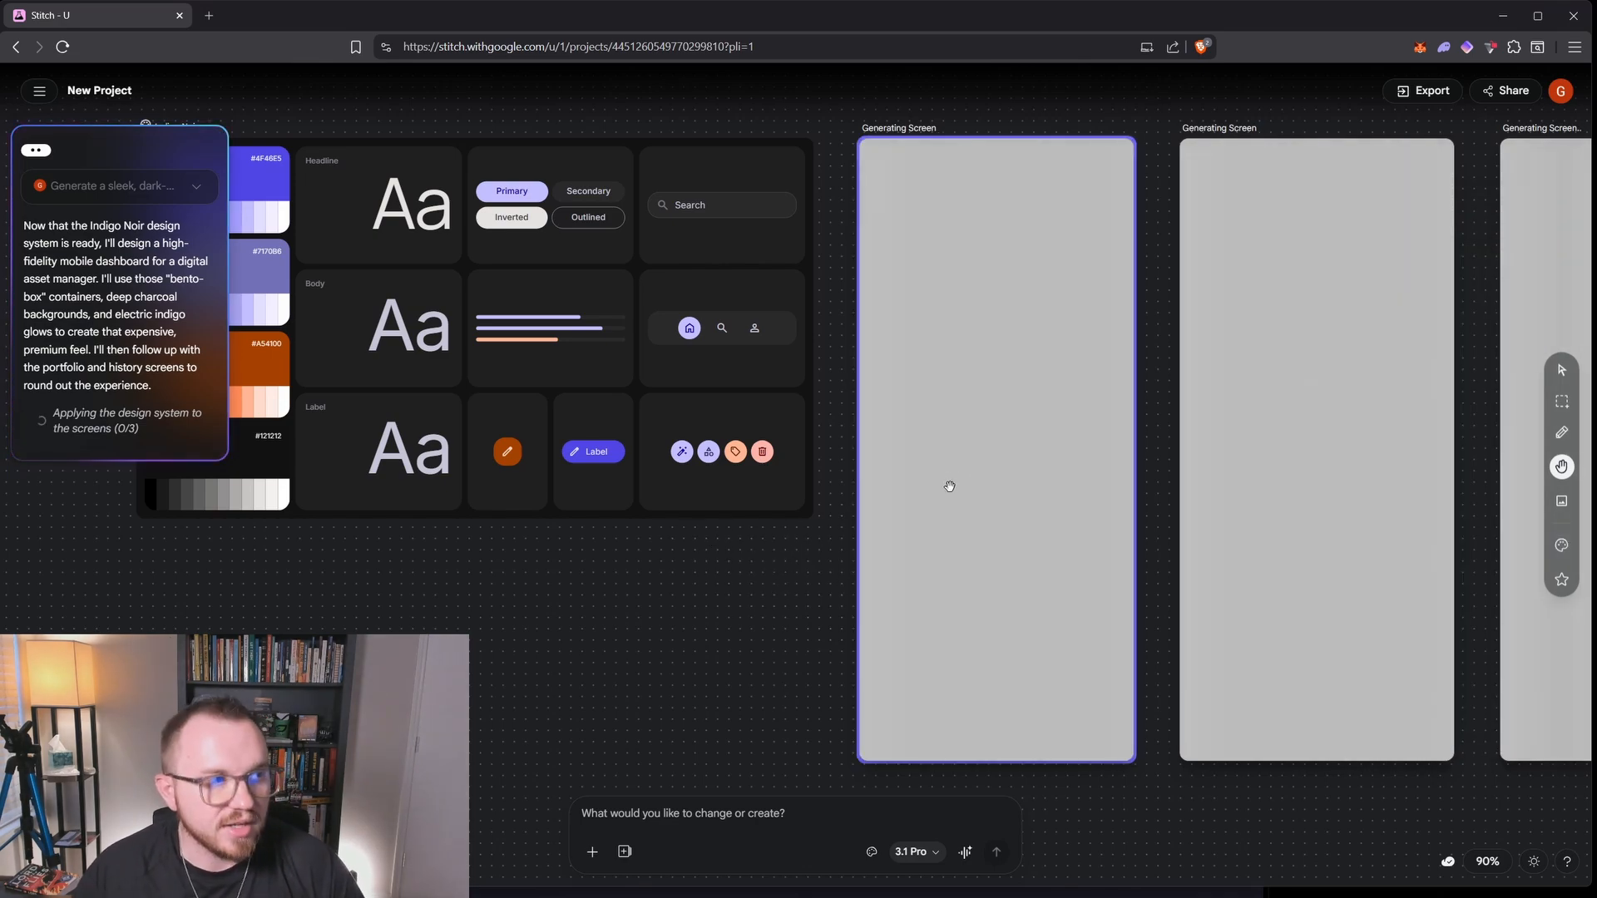
Examine the generated Portfolio Analytics screen up close, from the net worth header down to the AI insight card and navigation bar
{"action": "scroll", "coordinate": [949, 486], "scroll_direction": "down", "scroll_amount": 3}
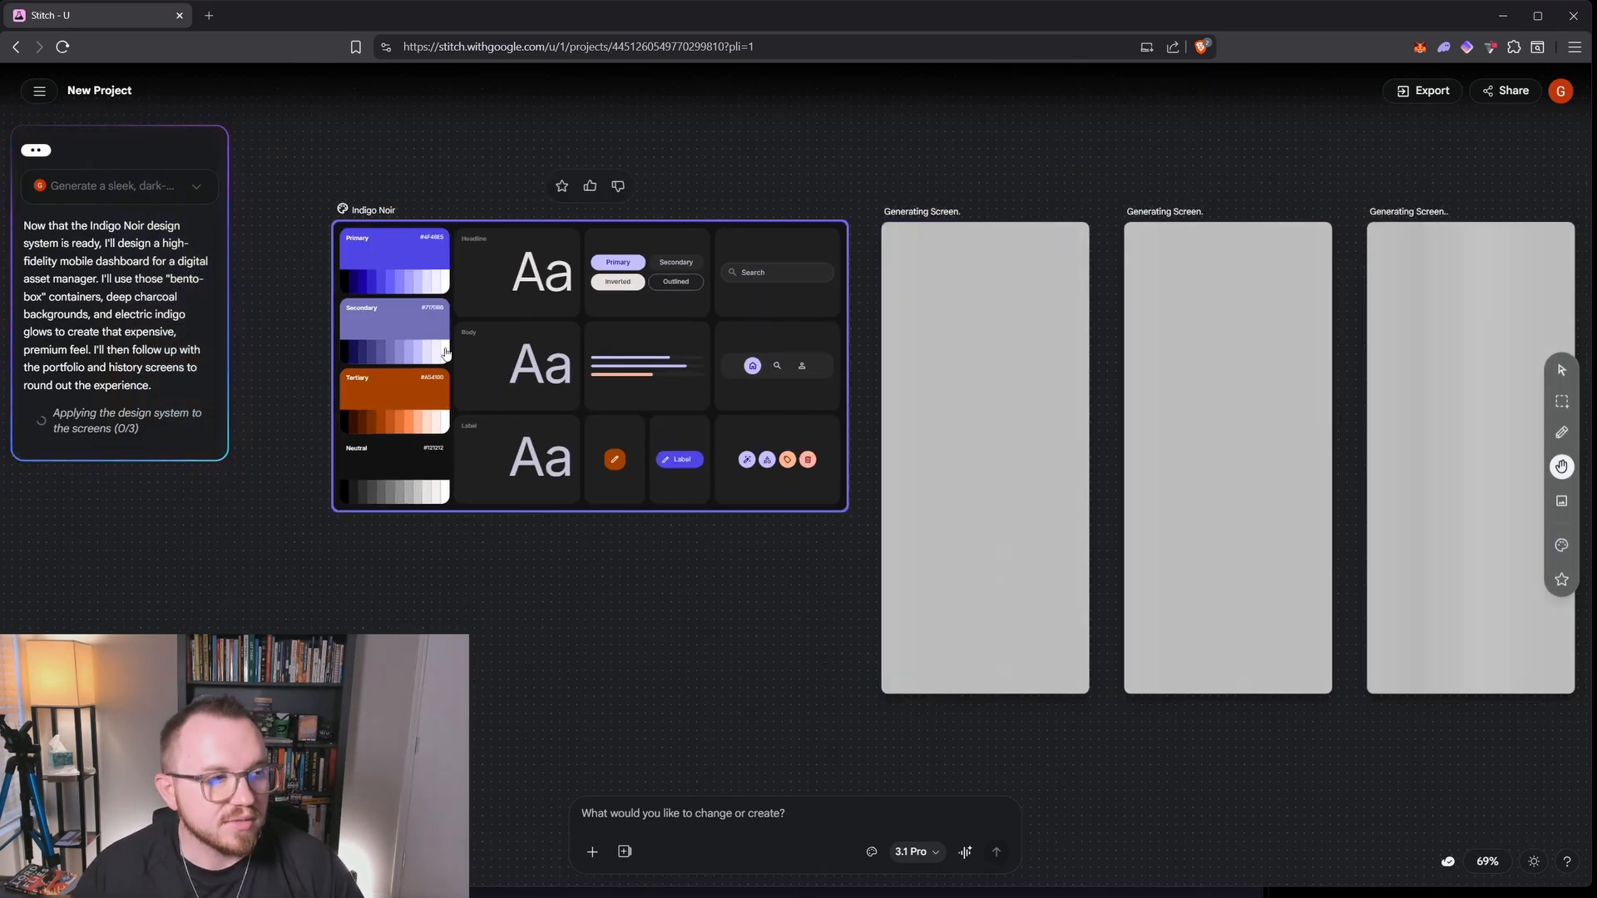
{"action": "scroll", "coordinate": [984, 449], "scroll_direction": "down", "scroll_amount": 2}
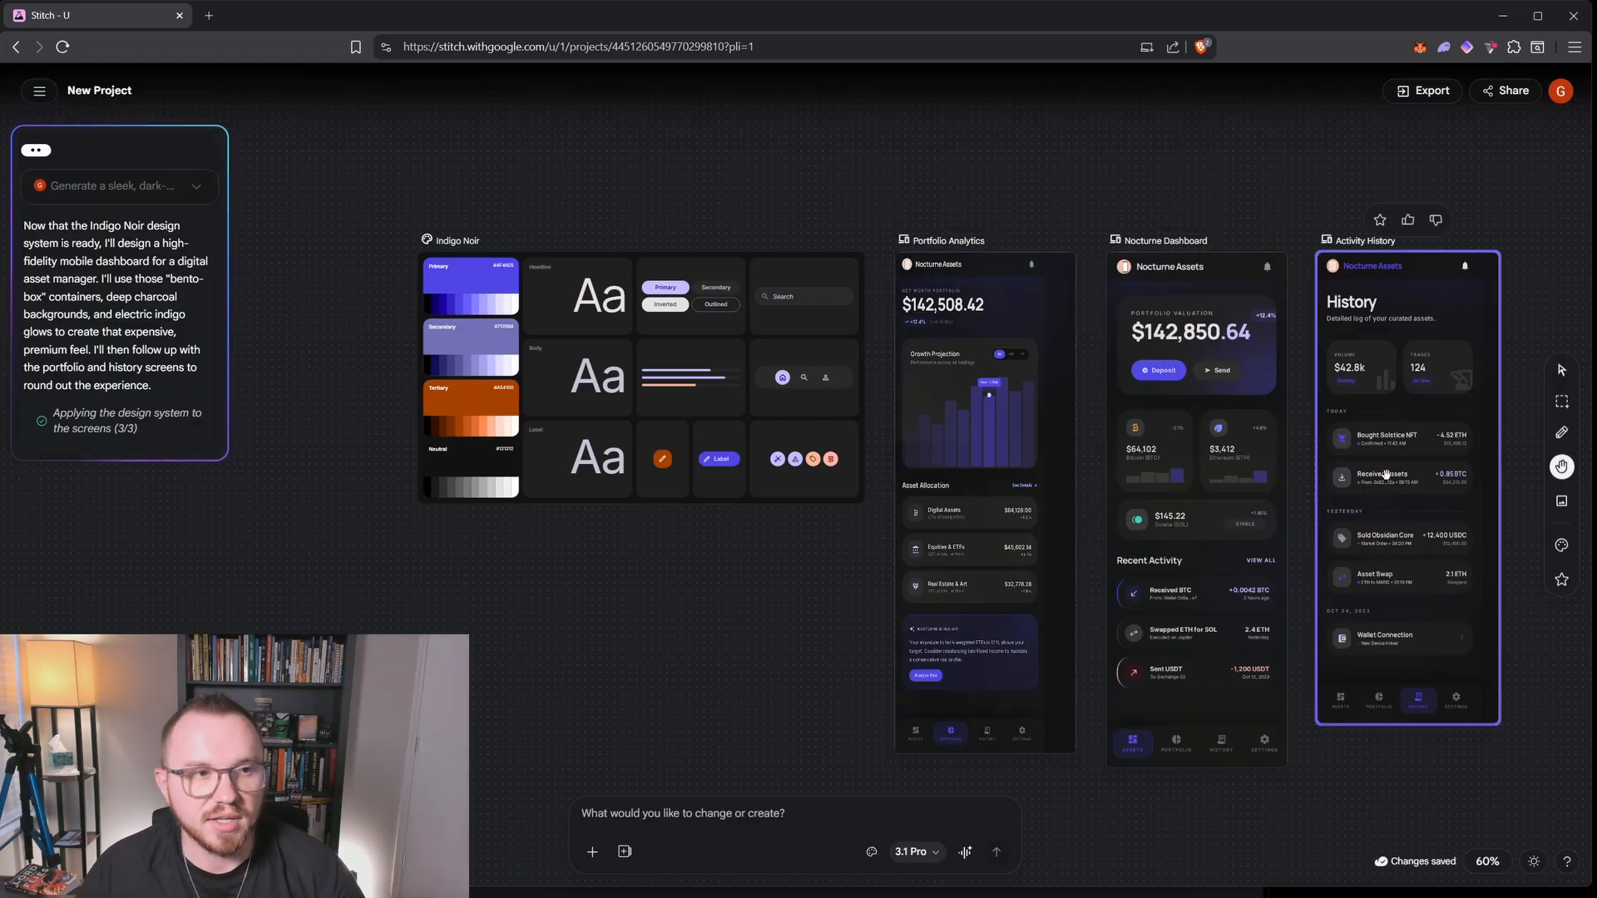
{"action": "scroll", "coordinate": [1022, 476], "scroll_direction": "up", "scroll_amount": 2}
{"action": "scroll", "coordinate": [1022, 476], "scroll_direction": "up", "scroll_amount": 7}
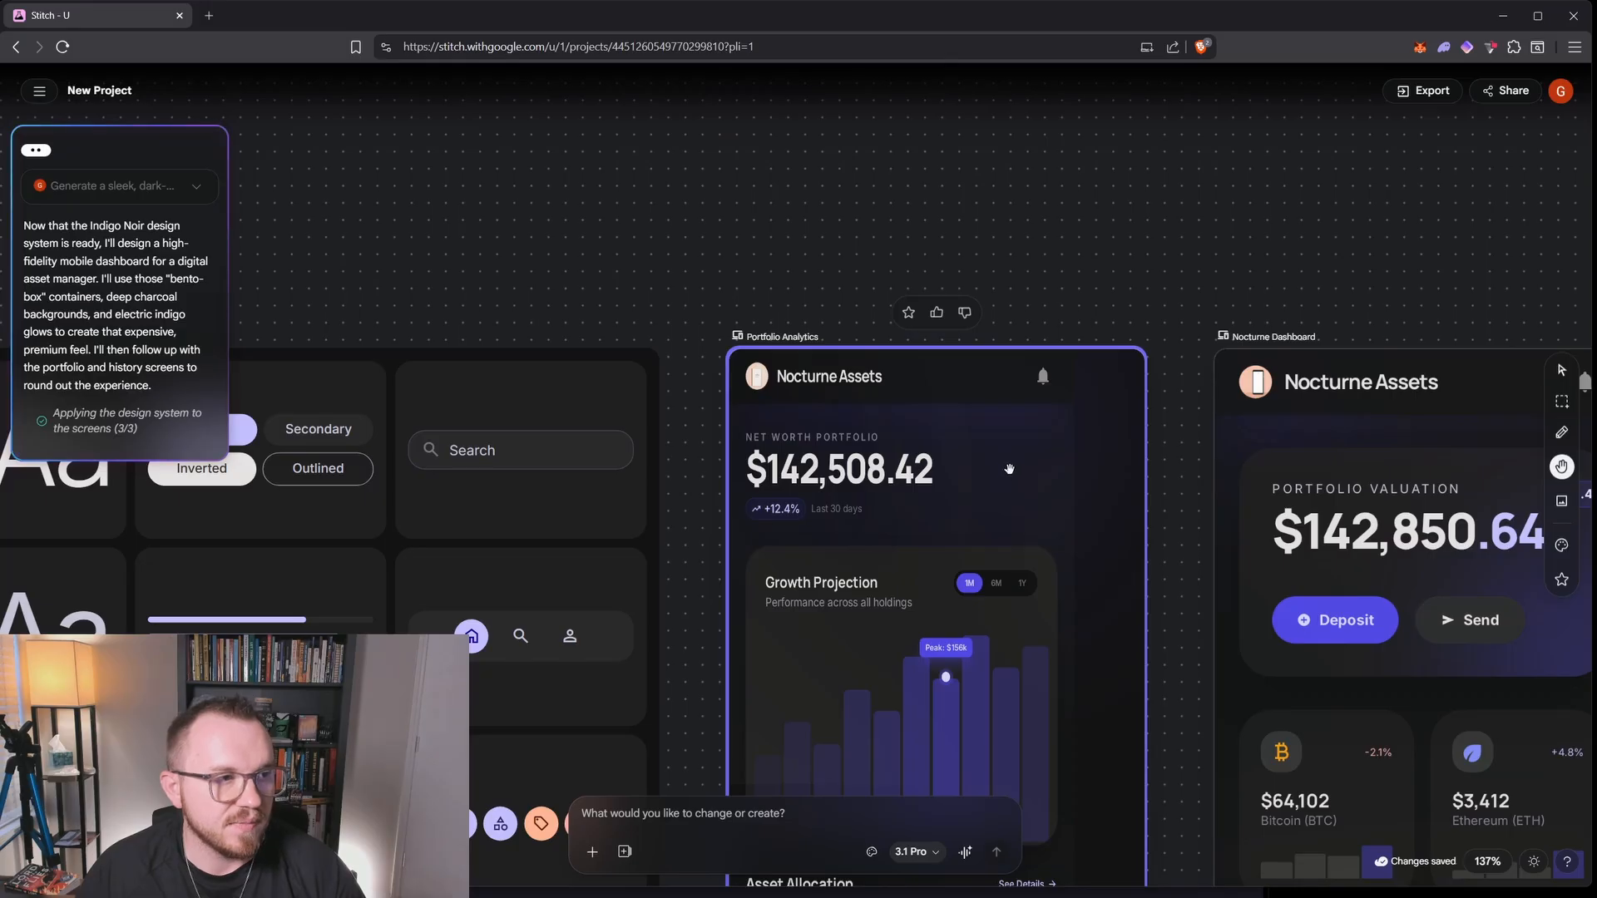
{"action": "scroll", "coordinate": [1009, 468], "scroll_direction": "down", "scroll_amount": 3}
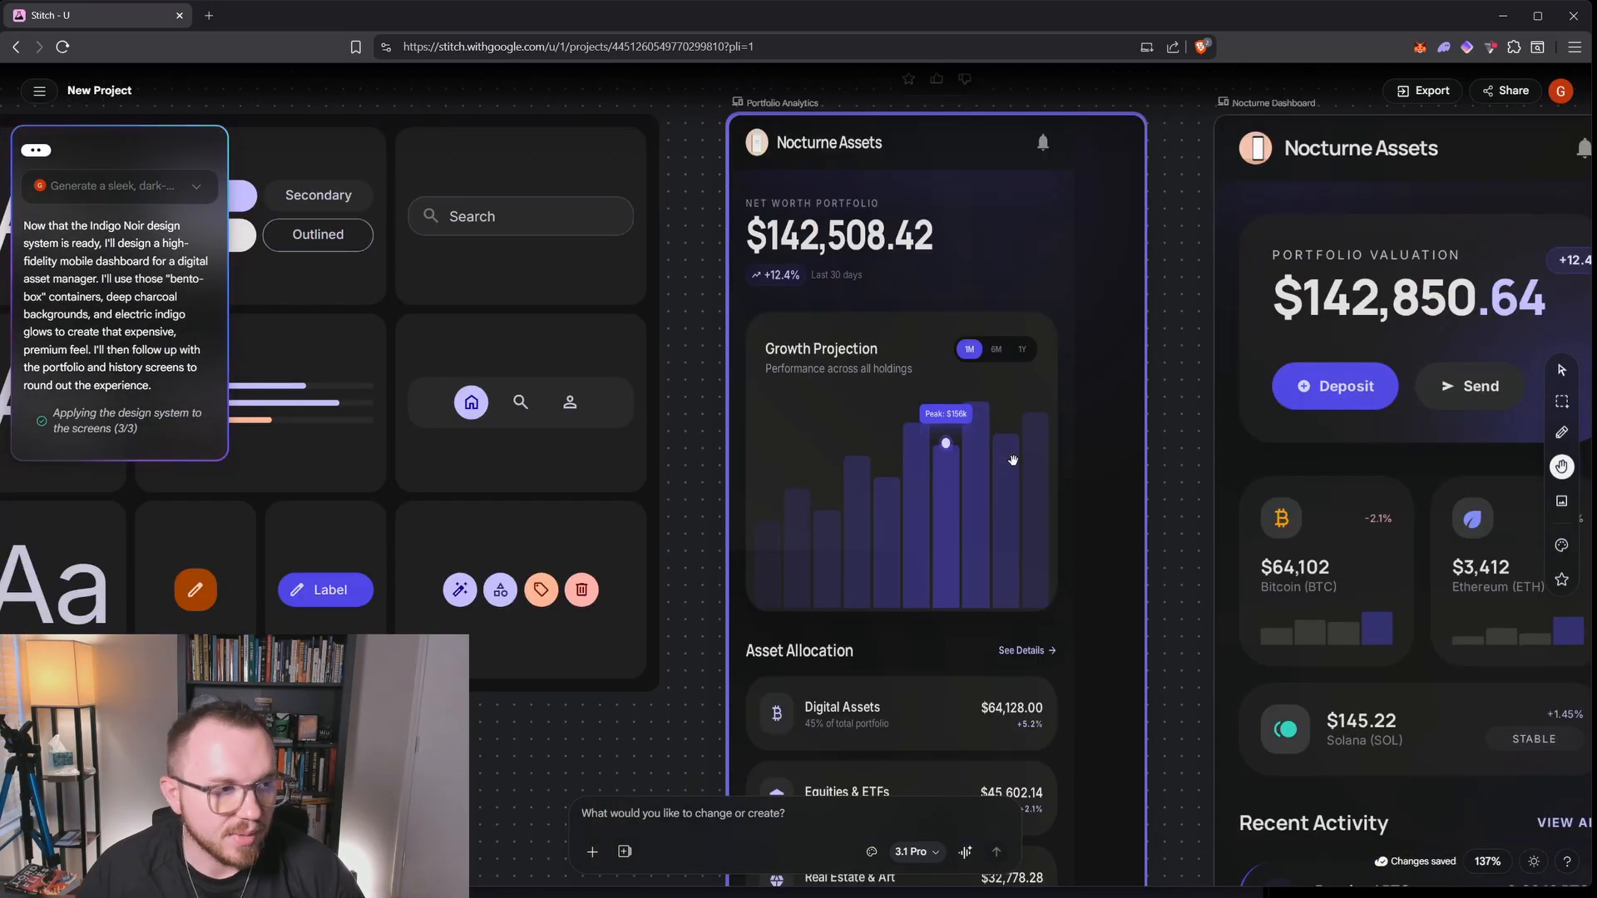
{"action": "scroll", "coordinate": [1013, 460], "scroll_direction": "down", "scroll_amount": 3}
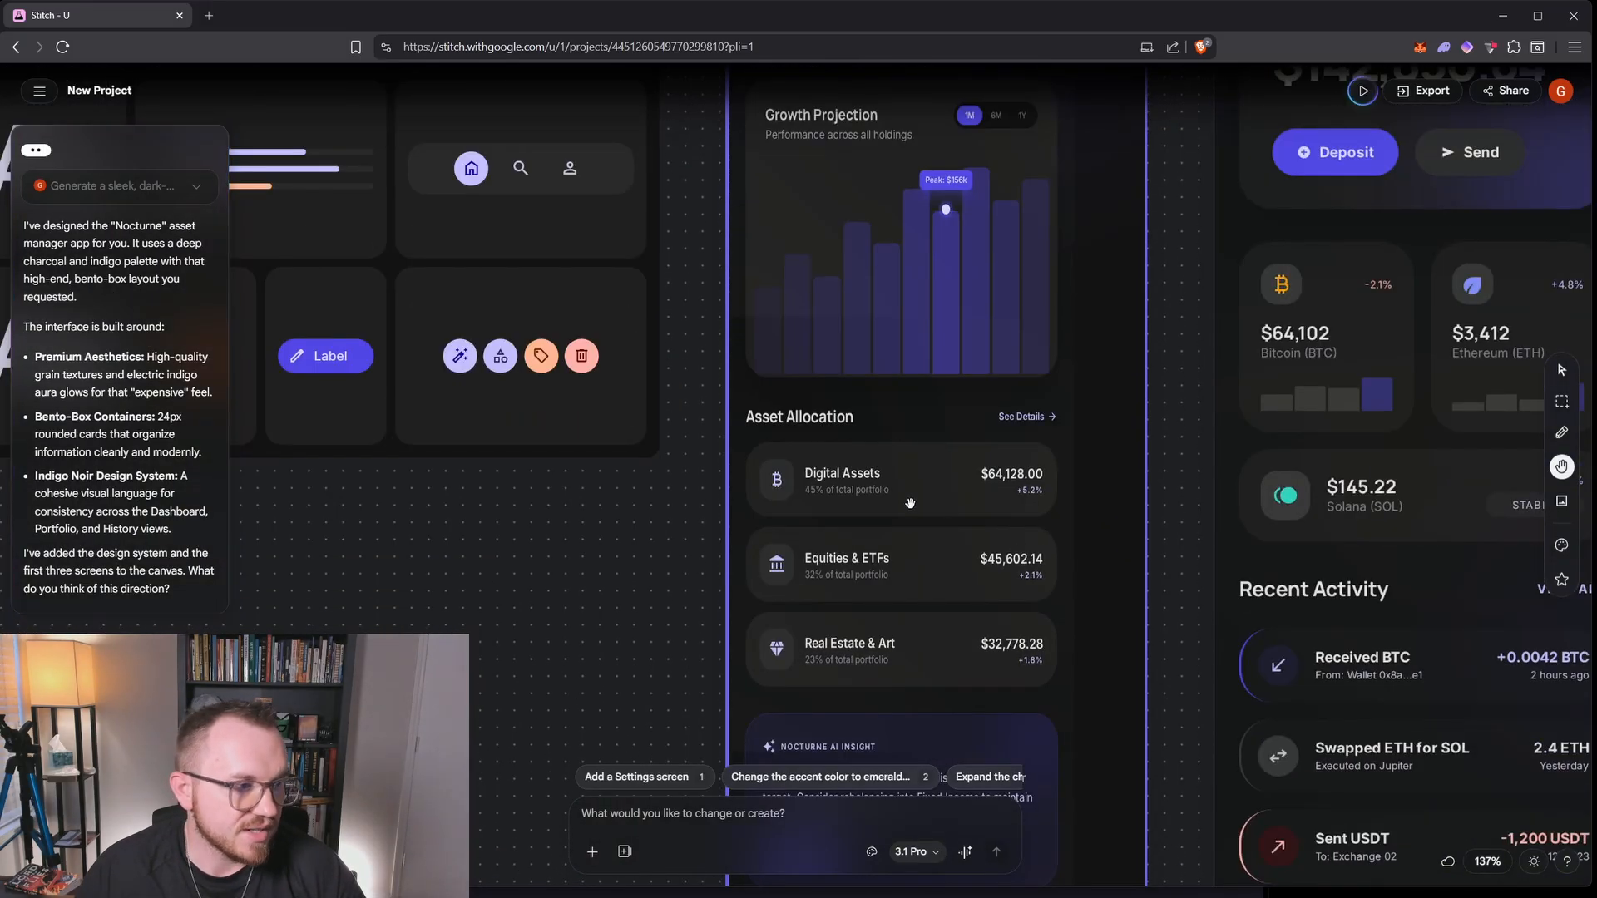
{"action": "scroll", "coordinate": [910, 503], "scroll_direction": "down", "scroll_amount": 1}
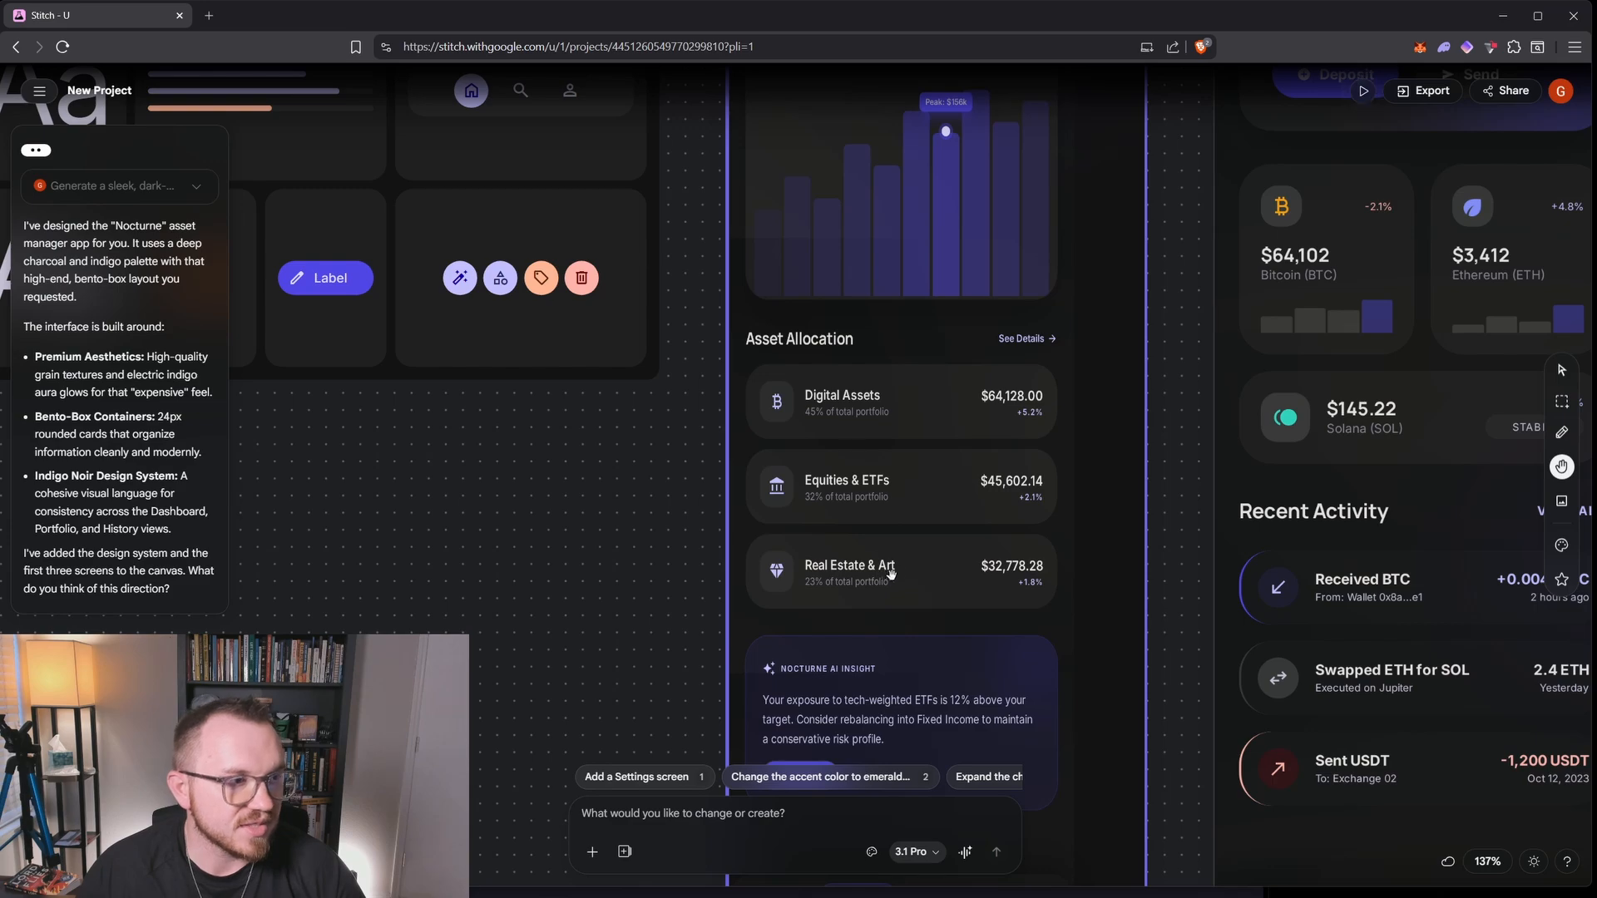
{"action": "scroll", "coordinate": [1008, 553], "scroll_direction": "down", "scroll_amount": 3}
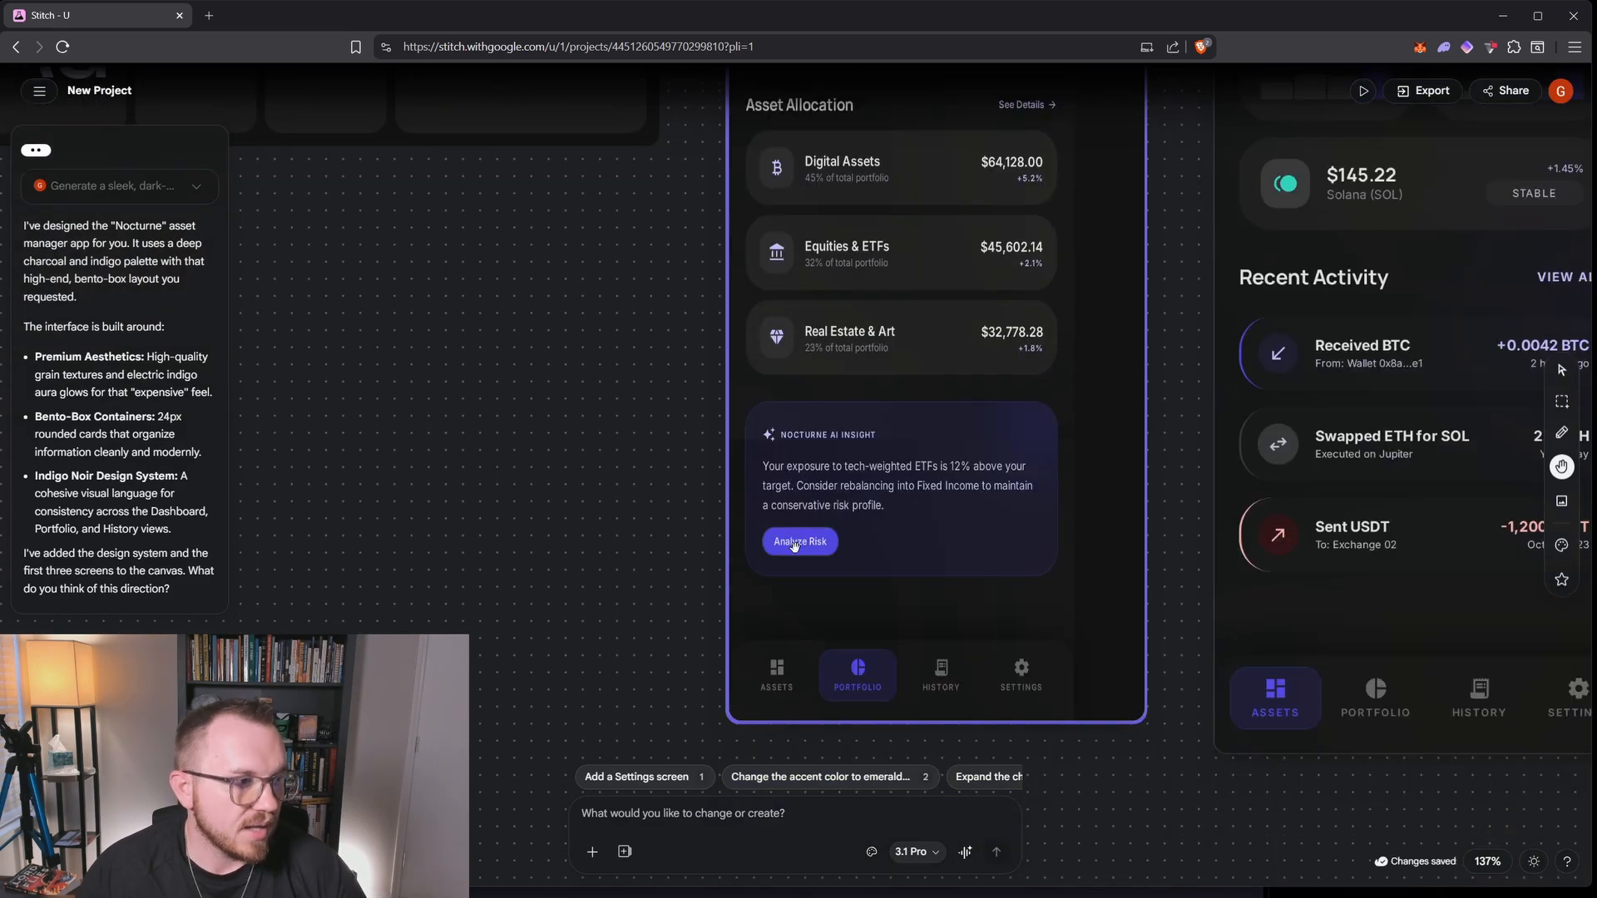
{"action": "scroll", "coordinate": [1115, 530], "scroll_direction": "up", "scroll_amount": 6}
{"action": "scroll", "coordinate": [1153, 543], "scroll_direction": "down", "scroll_amount": 2}
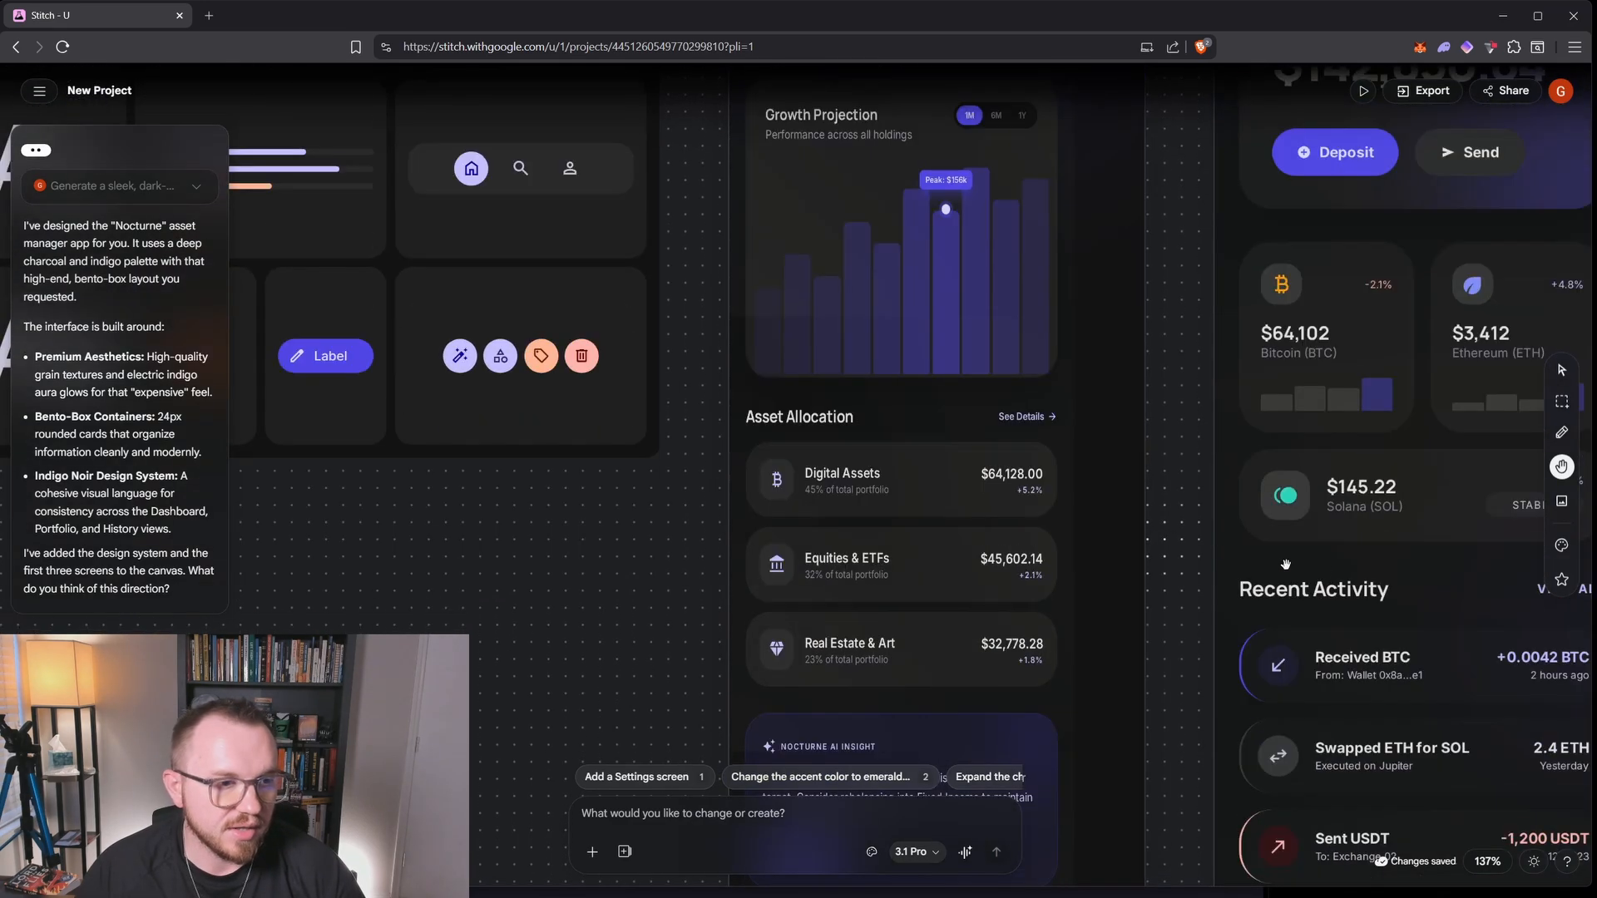
Compare the Portfolio Analytics, Nocturne Dashboard and Activity History screens side by side on the canvas
{"action": "left_click_drag", "start_coordinate": [1181, 470], "coordinate": [707, 457]}
{"action": "scroll", "coordinate": [889, 456], "scroll_direction": "down", "scroll_amount": 3}
{"action": "scroll", "coordinate": [890, 457], "scroll_direction": "down", "scroll_amount": 2}
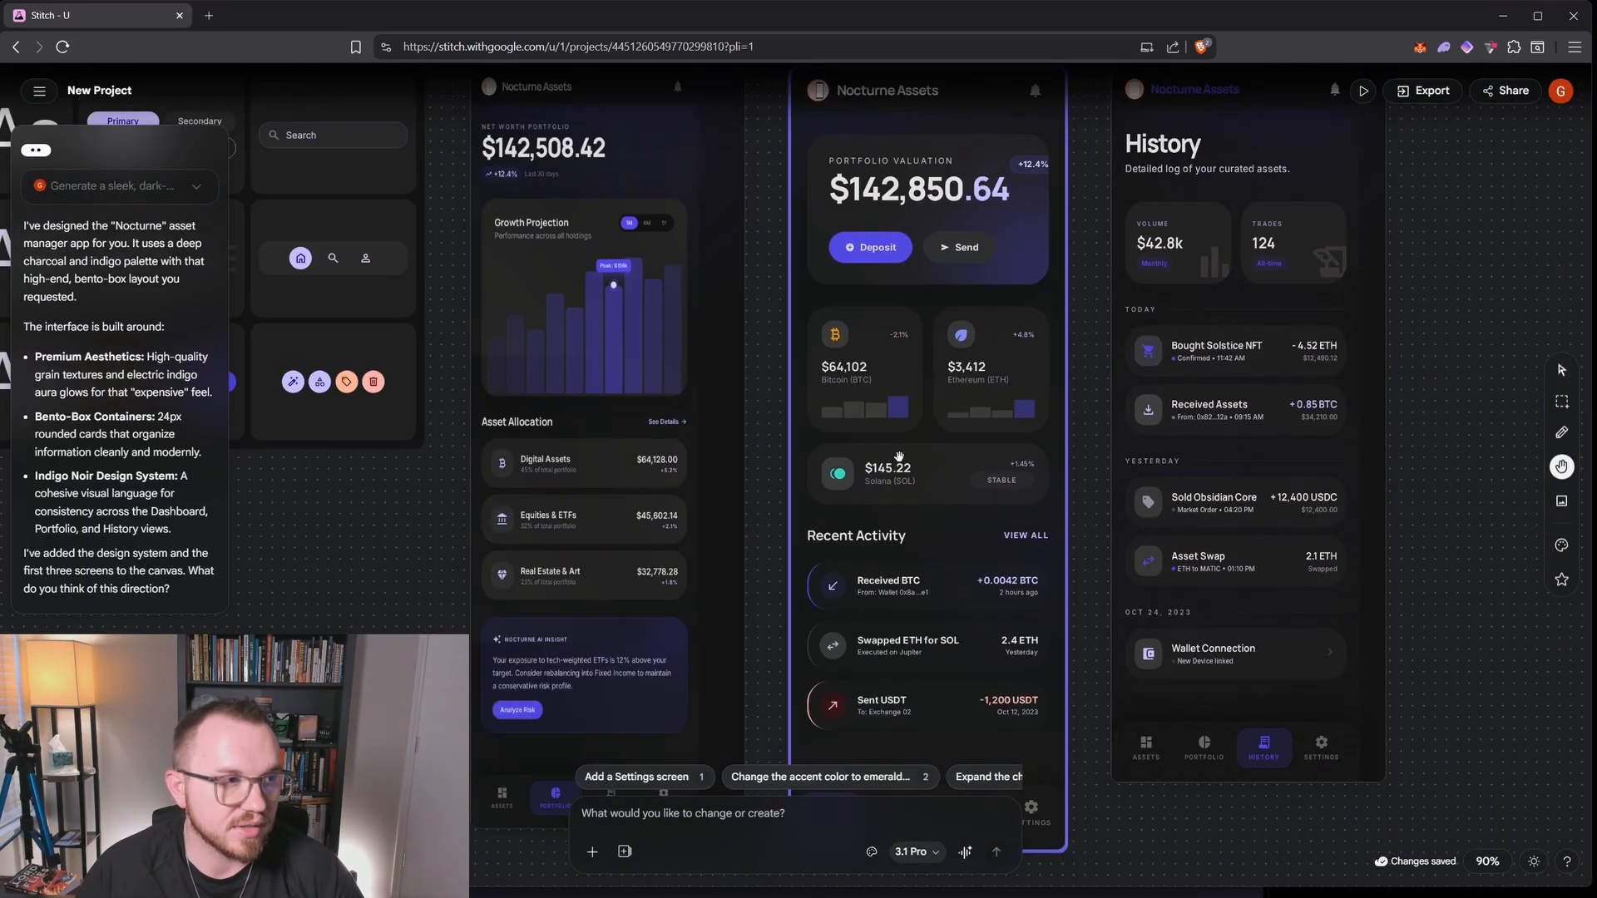
{"action": "left_click_drag", "start_coordinate": [1087, 350], "coordinate": [1078, 376]}
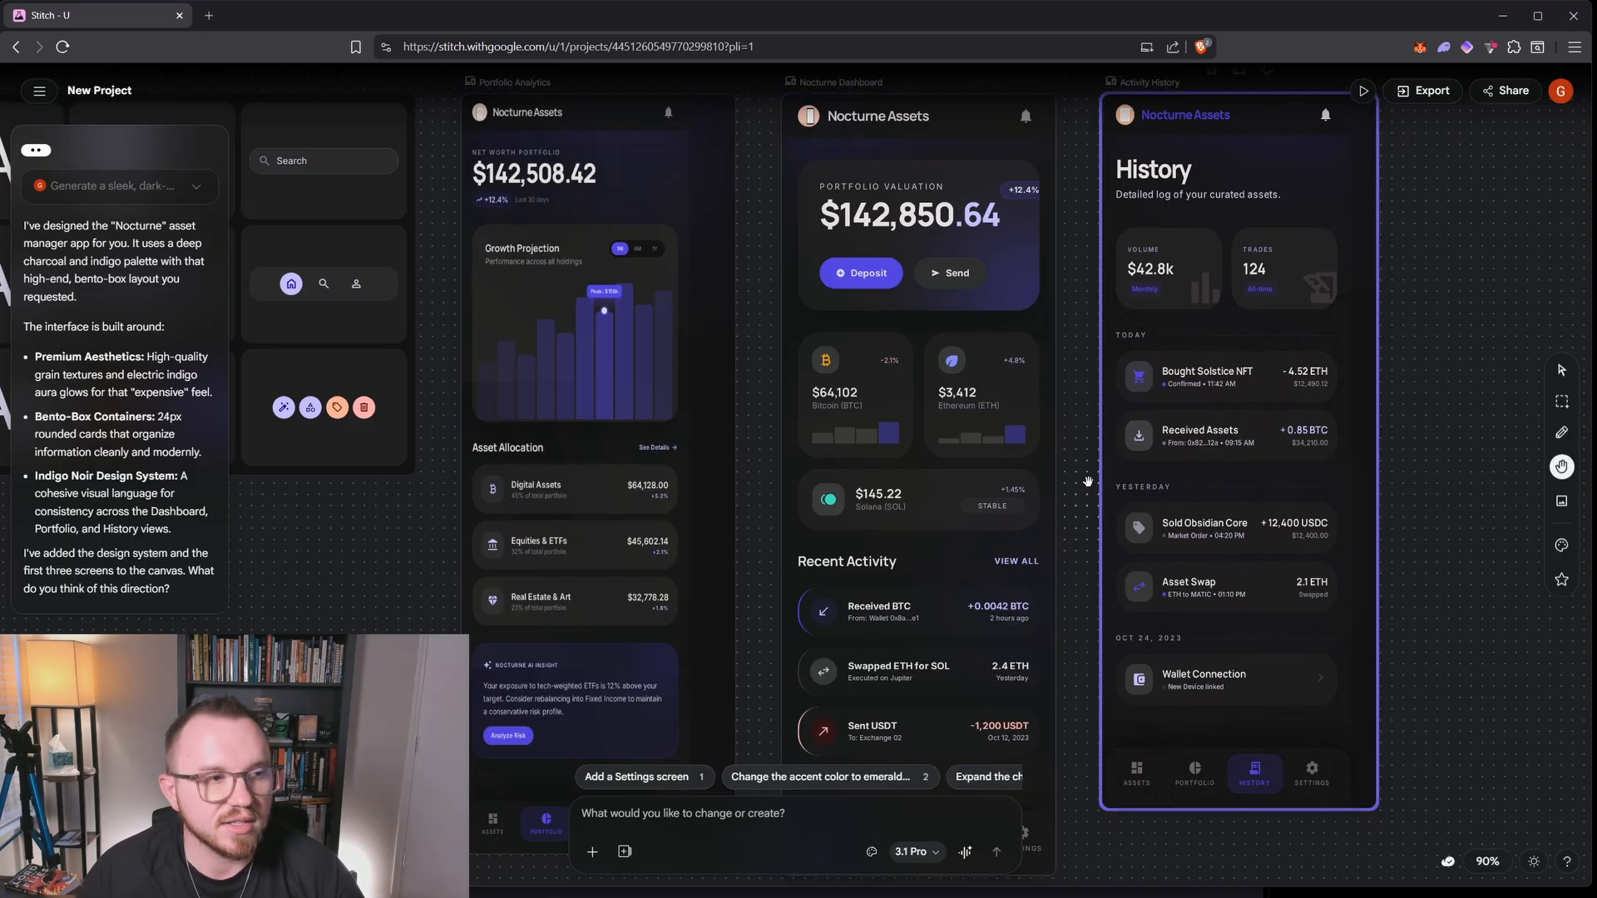
{"action": "scroll", "coordinate": [1075, 490], "scroll_direction": "up", "scroll_amount": 2}
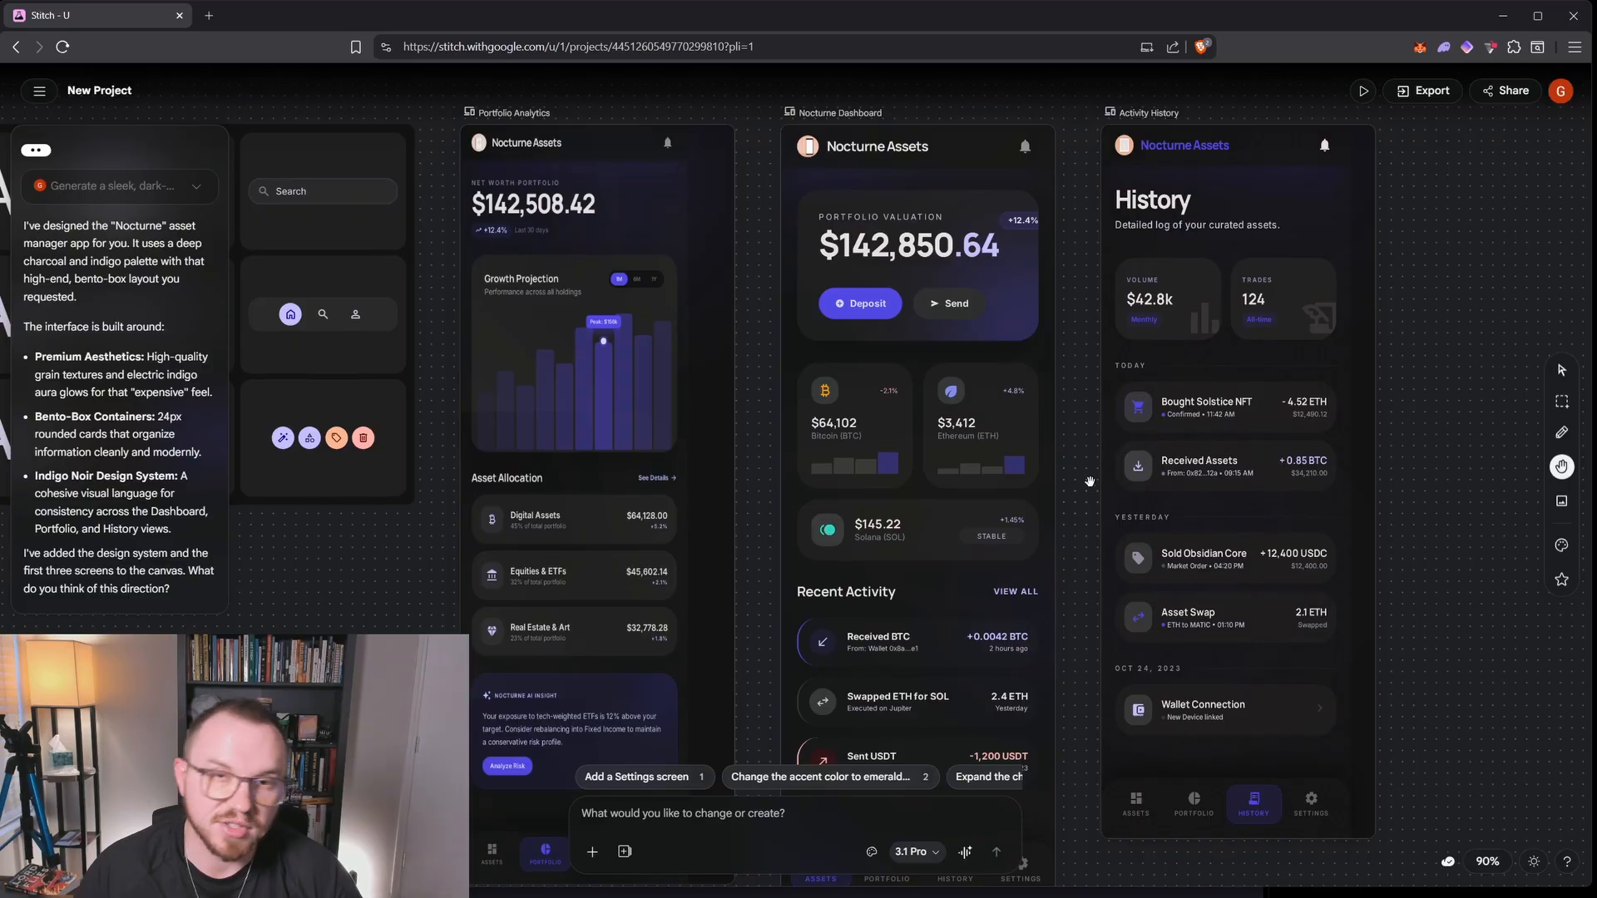
Create an instant prototype from the three generated screens and dismiss the prototype editor's welcome message
{"action": "left_click", "coordinate": [1362, 91]}
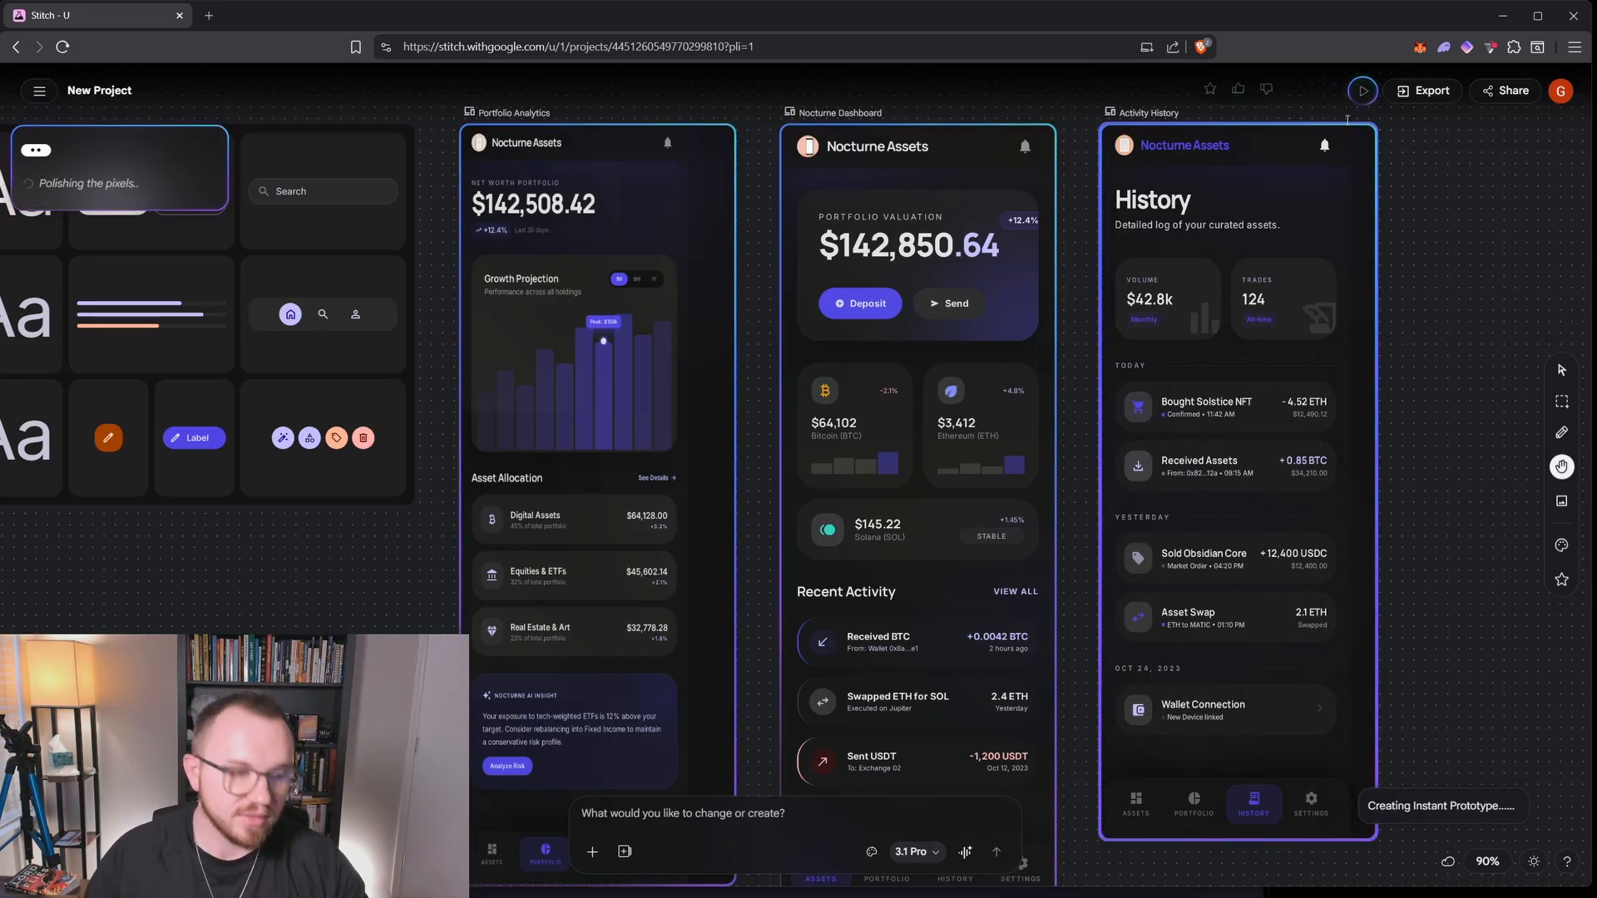
{"action": "scroll", "coordinate": [1381, 349], "scroll_direction": "down", "scroll_amount": 5}
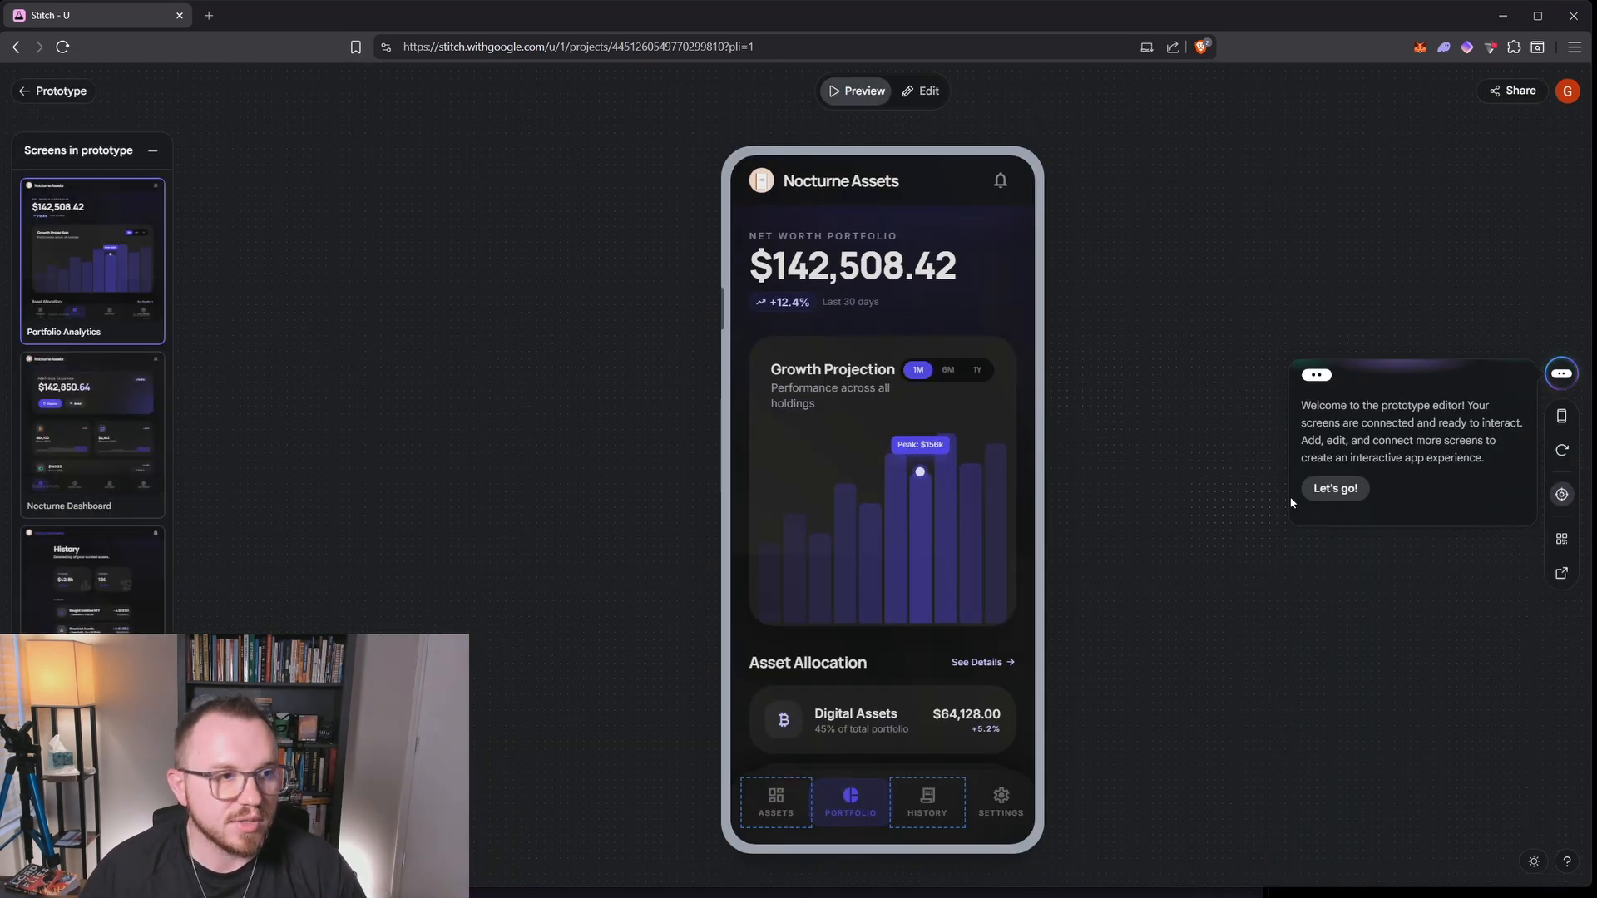
{"action": "left_click", "coordinate": [1334, 489]}
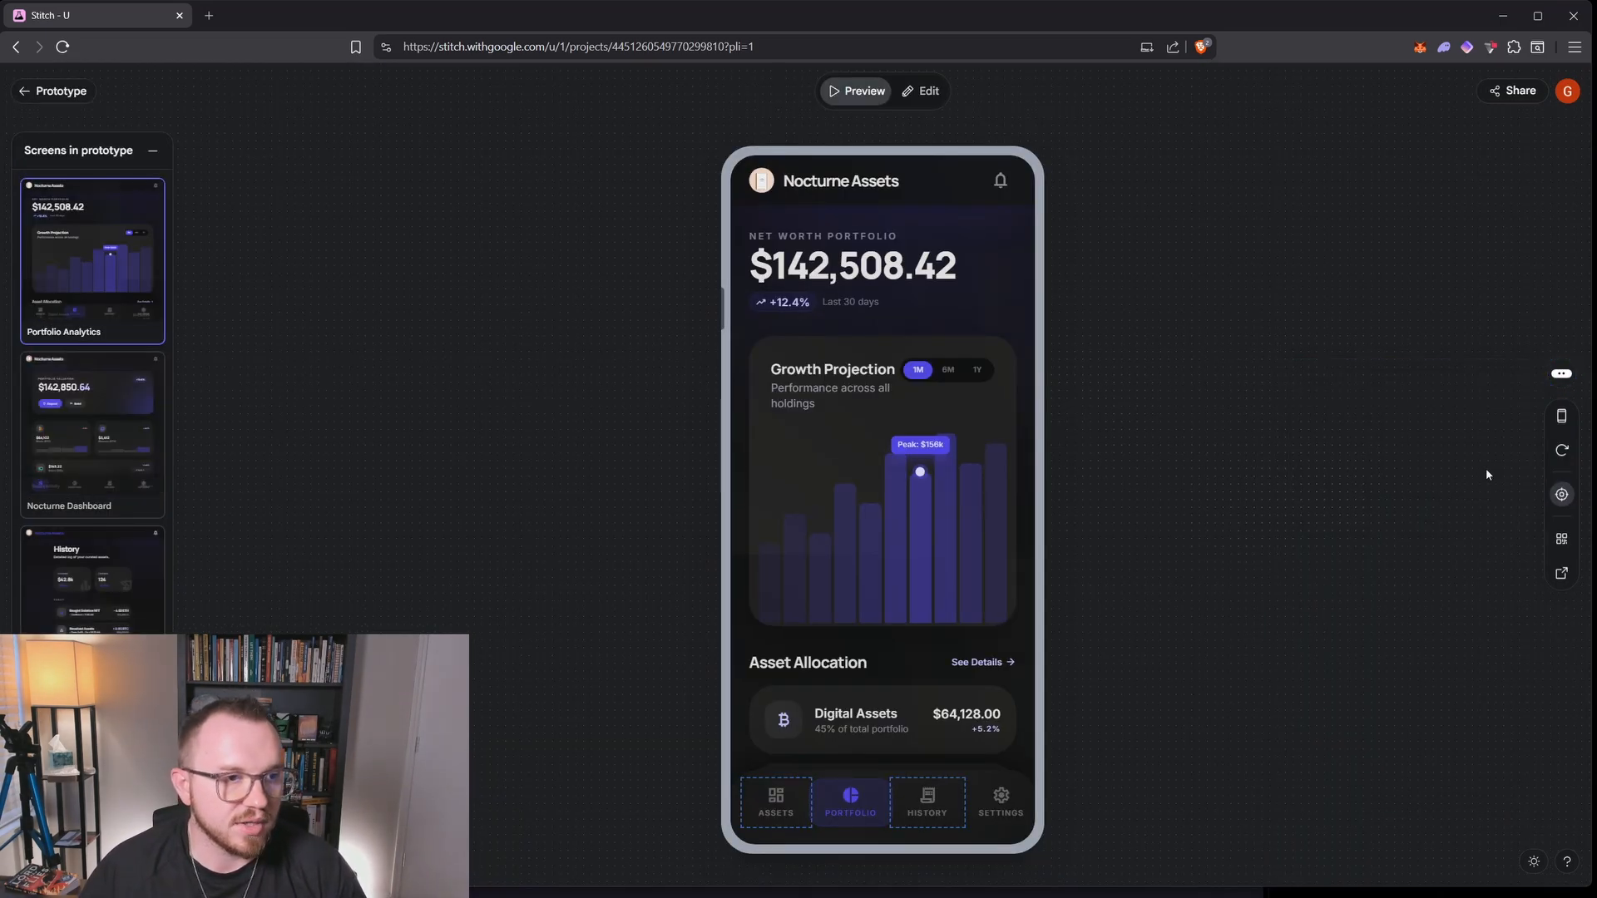
Preview the Portfolio Analytics prototype screen at the available device sizes and return it to the phone size
{"action": "left_click", "coordinate": [1562, 420]}
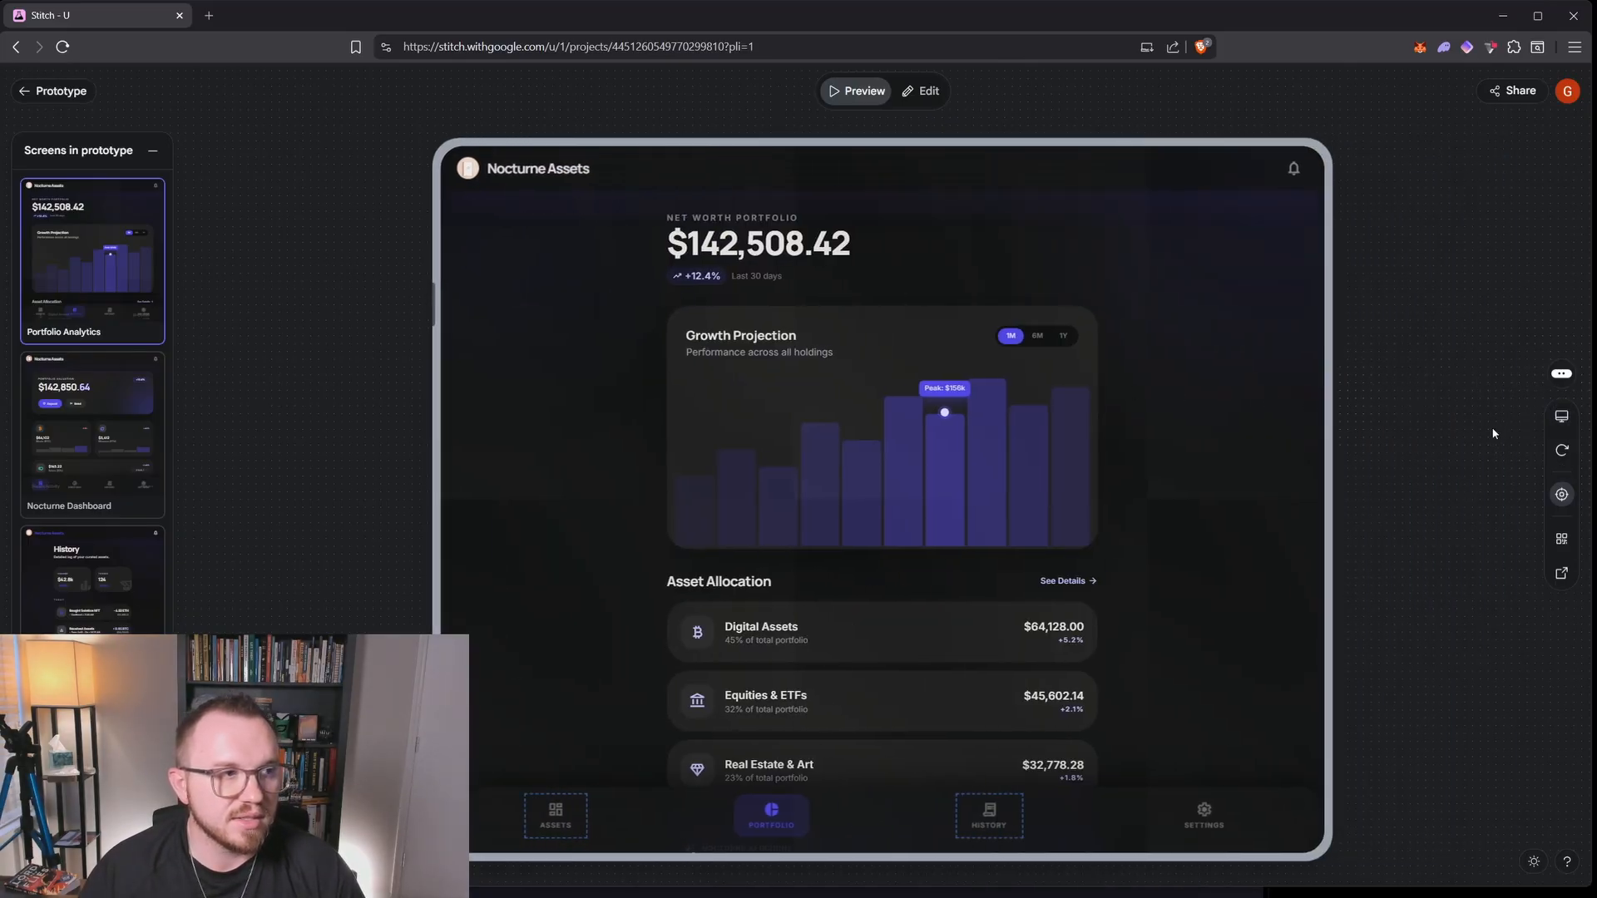
{"action": "left_click", "coordinate": [1562, 419]}
{"action": "left_click", "coordinate": [1563, 418]}
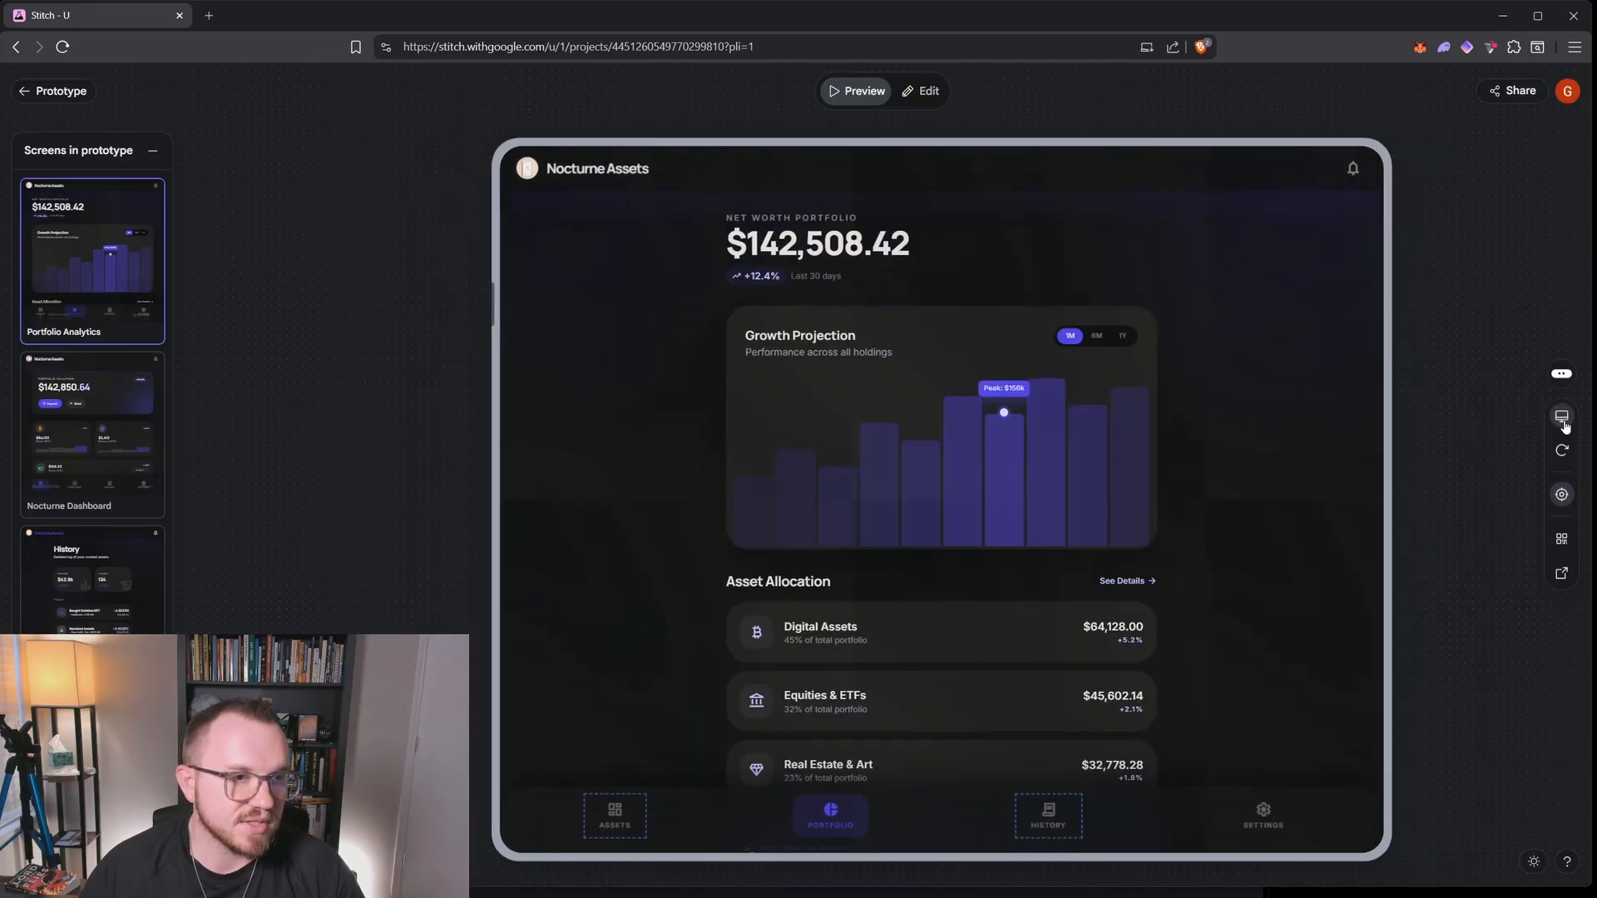
{"action": "left_click", "coordinate": [1562, 417]}
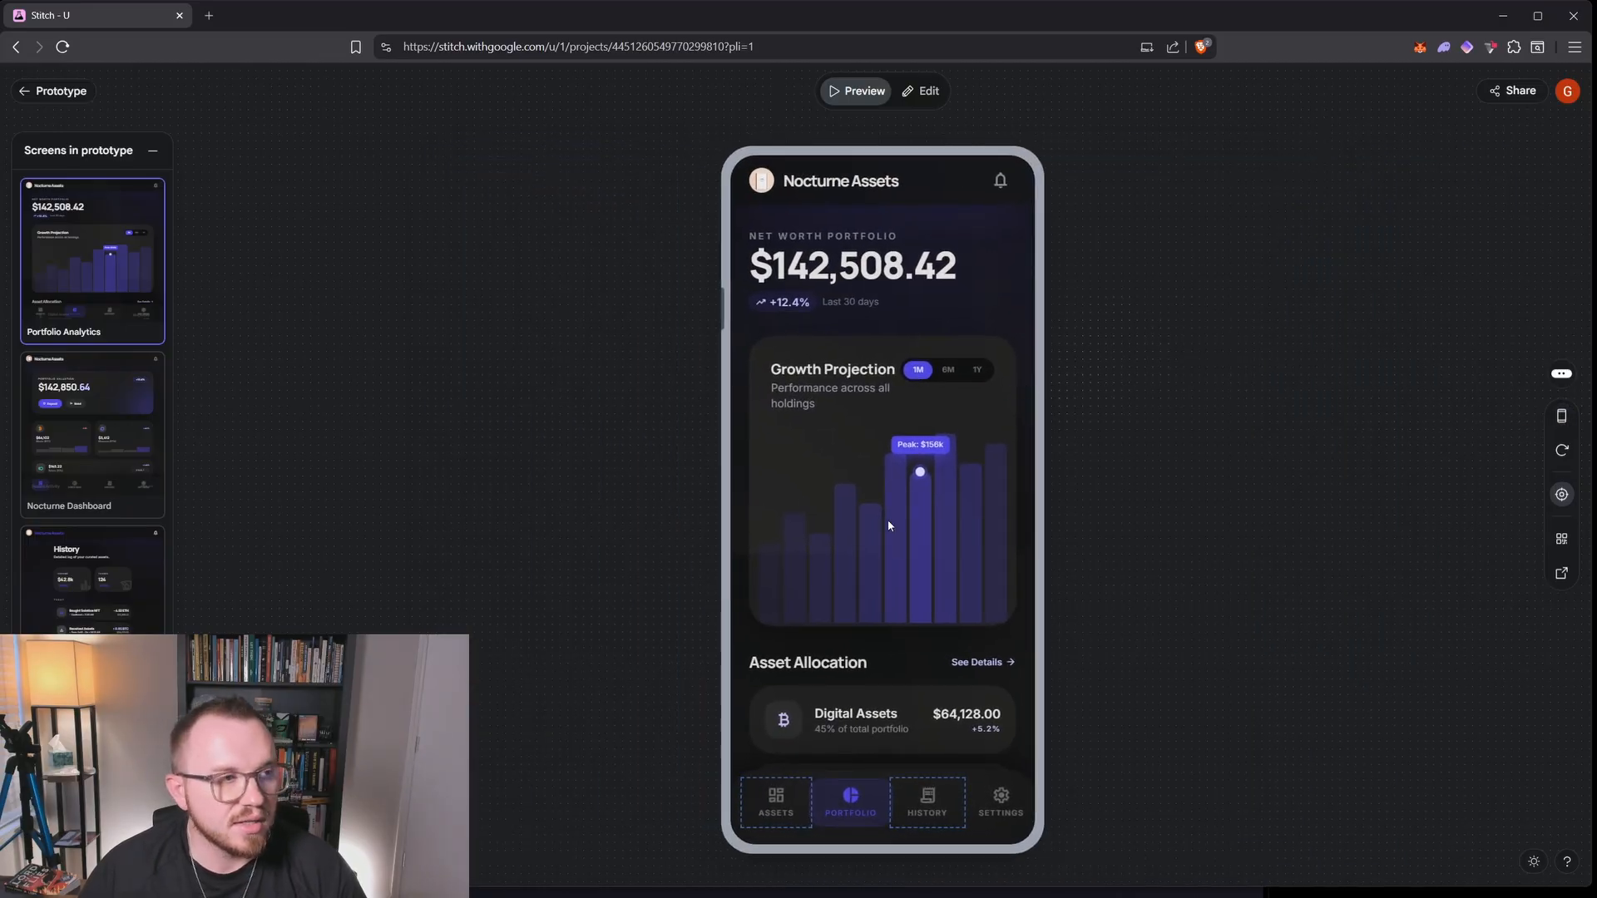
Review the Portfolio screen's content in the phone preview and test the navigation links between the Portfolio, History and Assets screens
{"action": "scroll", "coordinate": [909, 602], "scroll_direction": "down", "scroll_amount": 4}
{"action": "scroll", "coordinate": [900, 580], "scroll_direction": "up", "scroll_amount": 4}
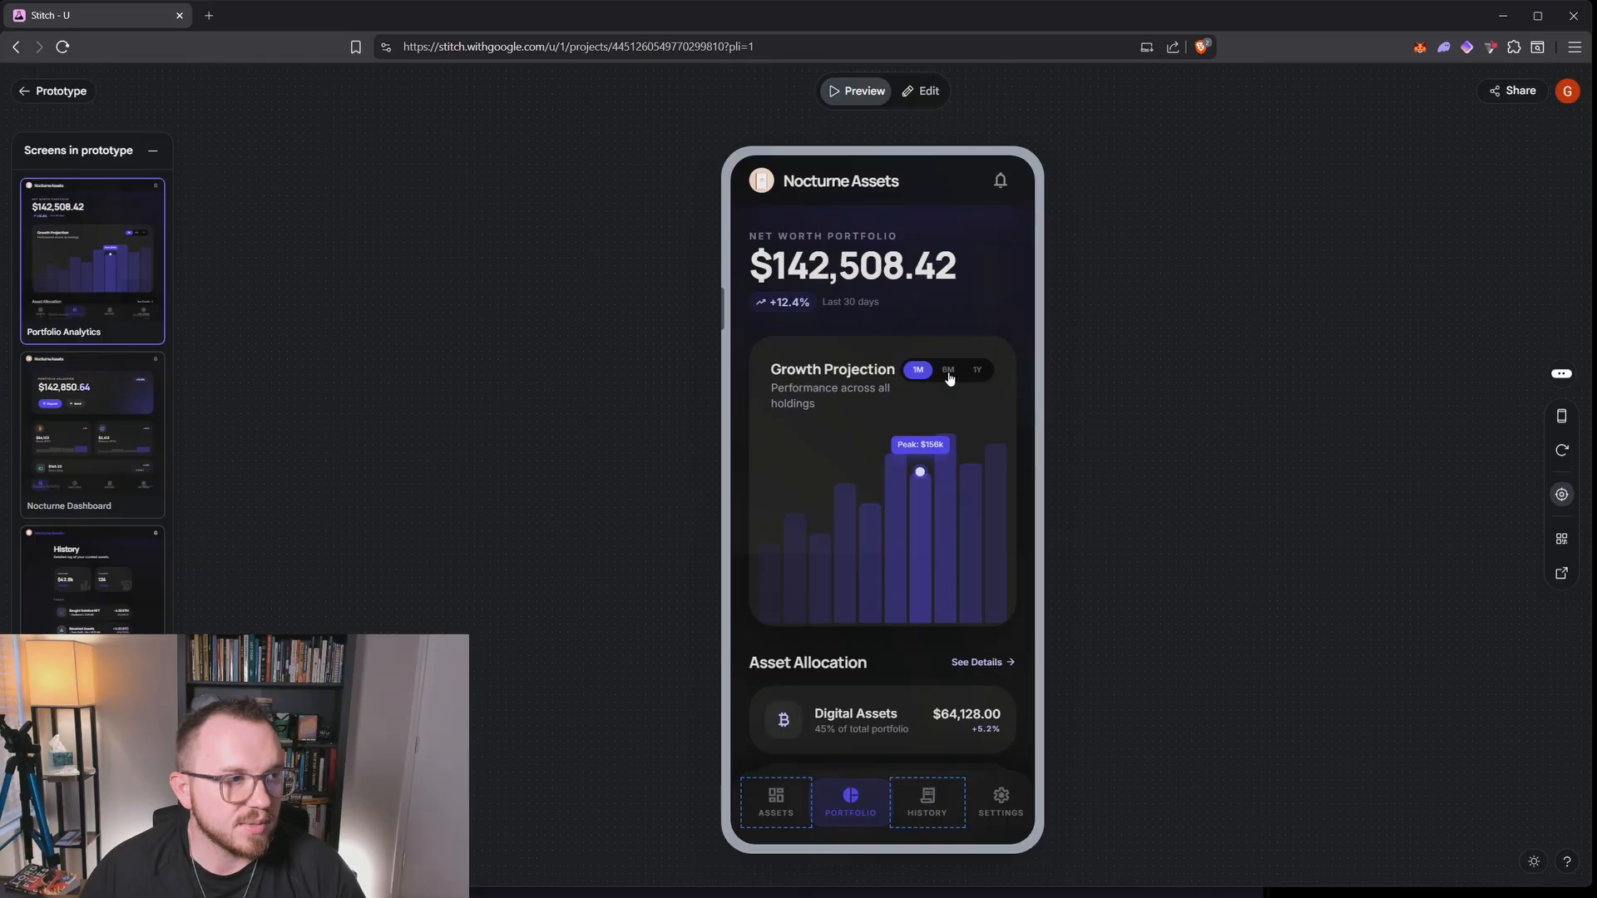
{"action": "scroll", "coordinate": [907, 441], "scroll_direction": "down", "scroll_amount": 4}
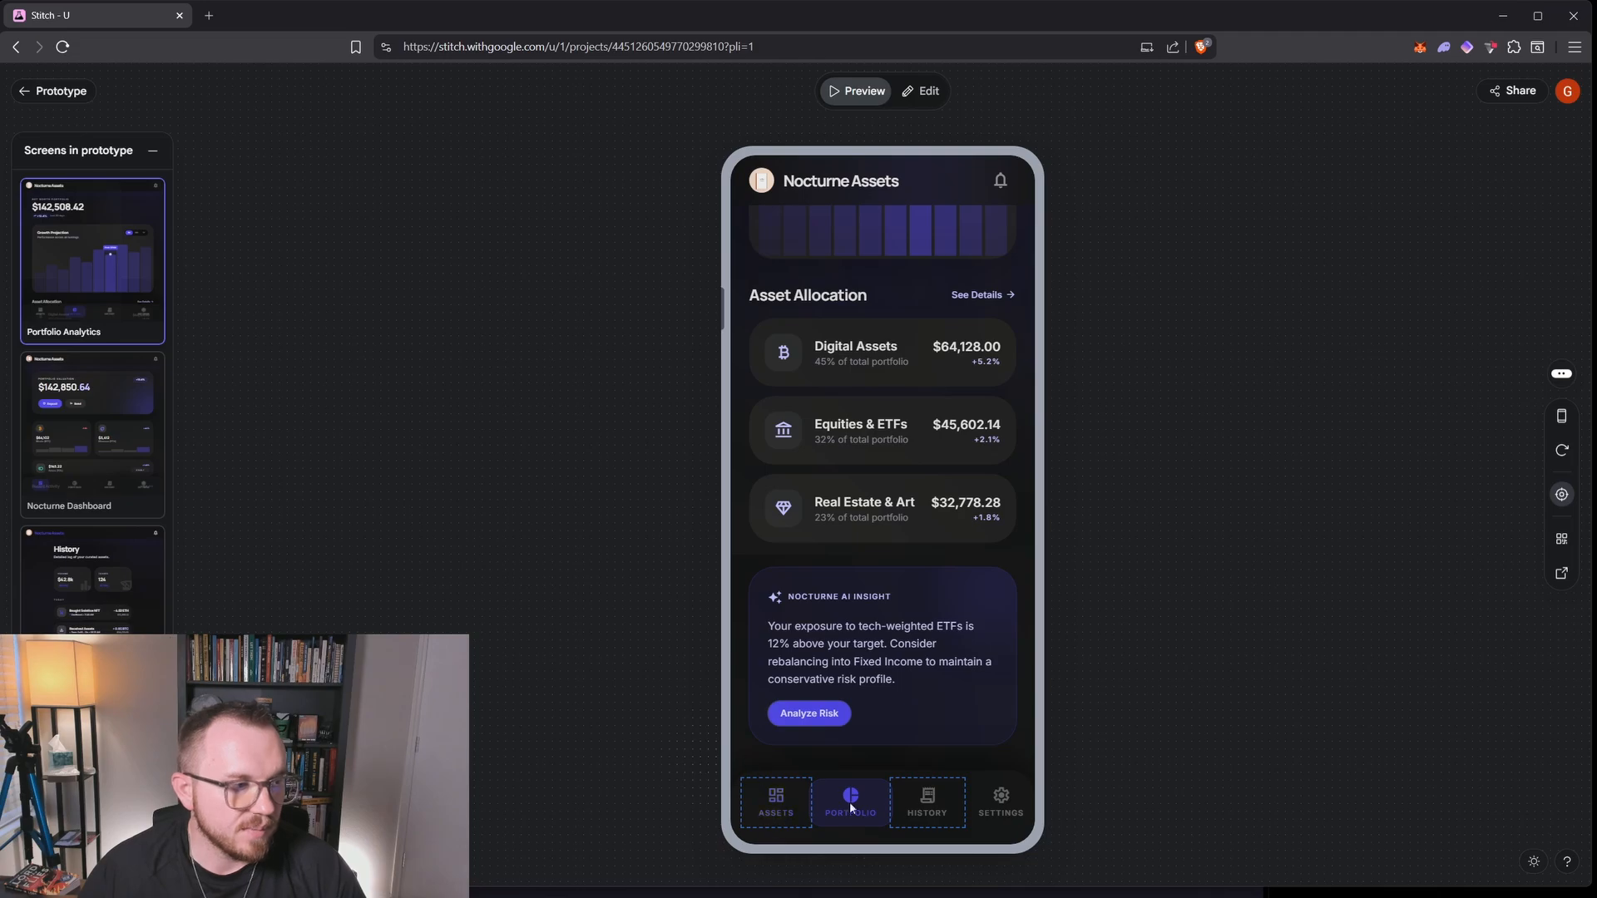
{"action": "left_click", "coordinate": [925, 811]}
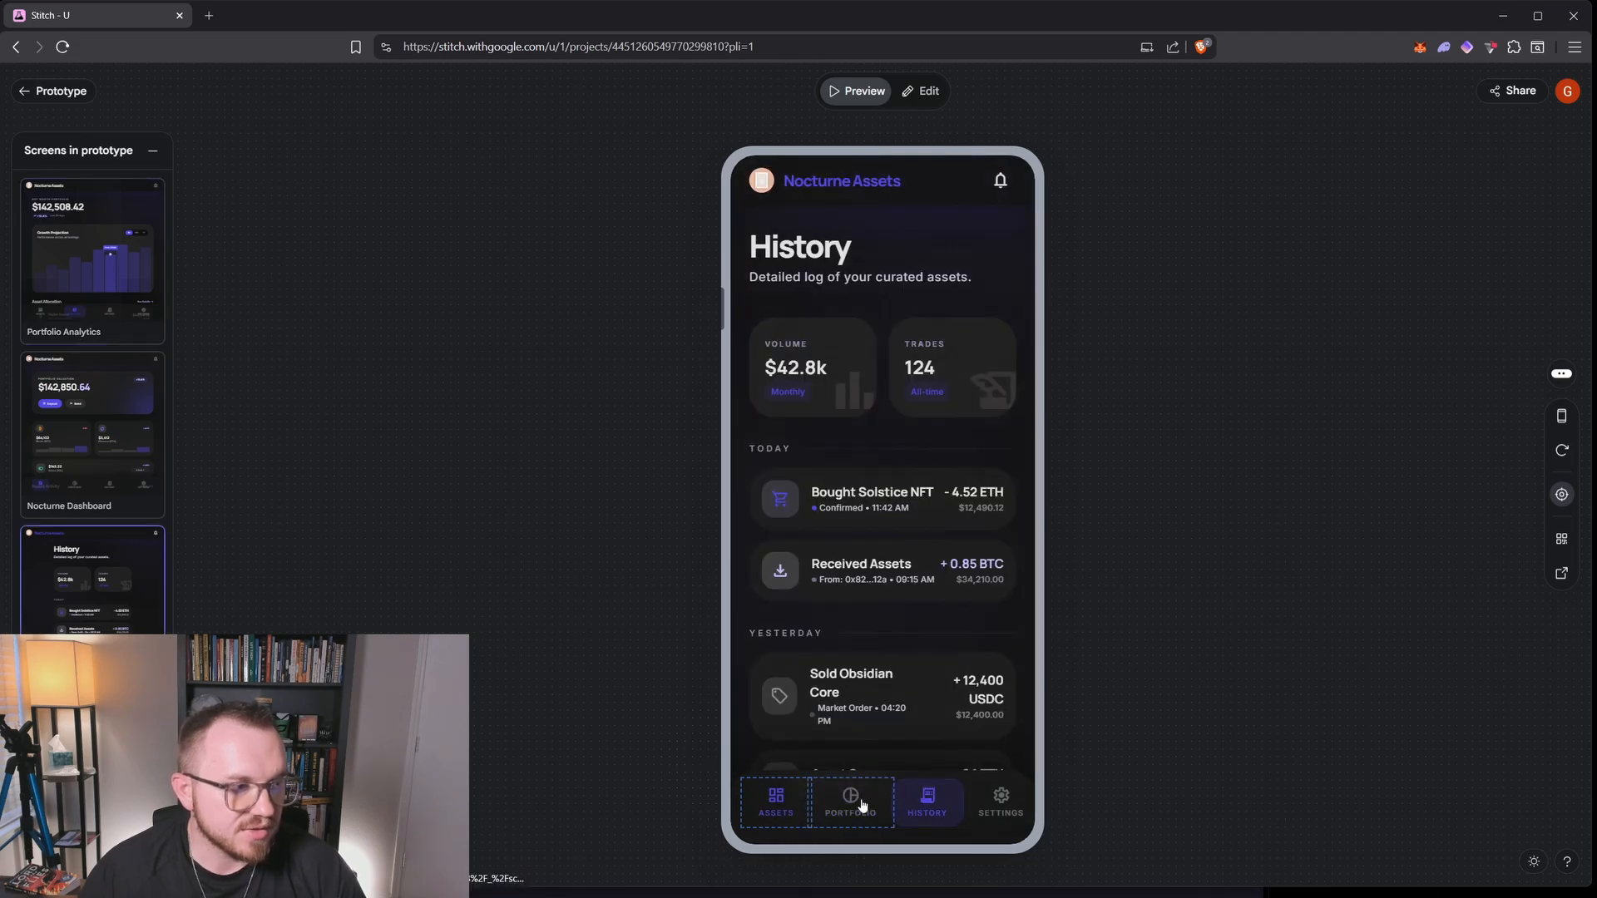
{"action": "left_click", "coordinate": [858, 803]}
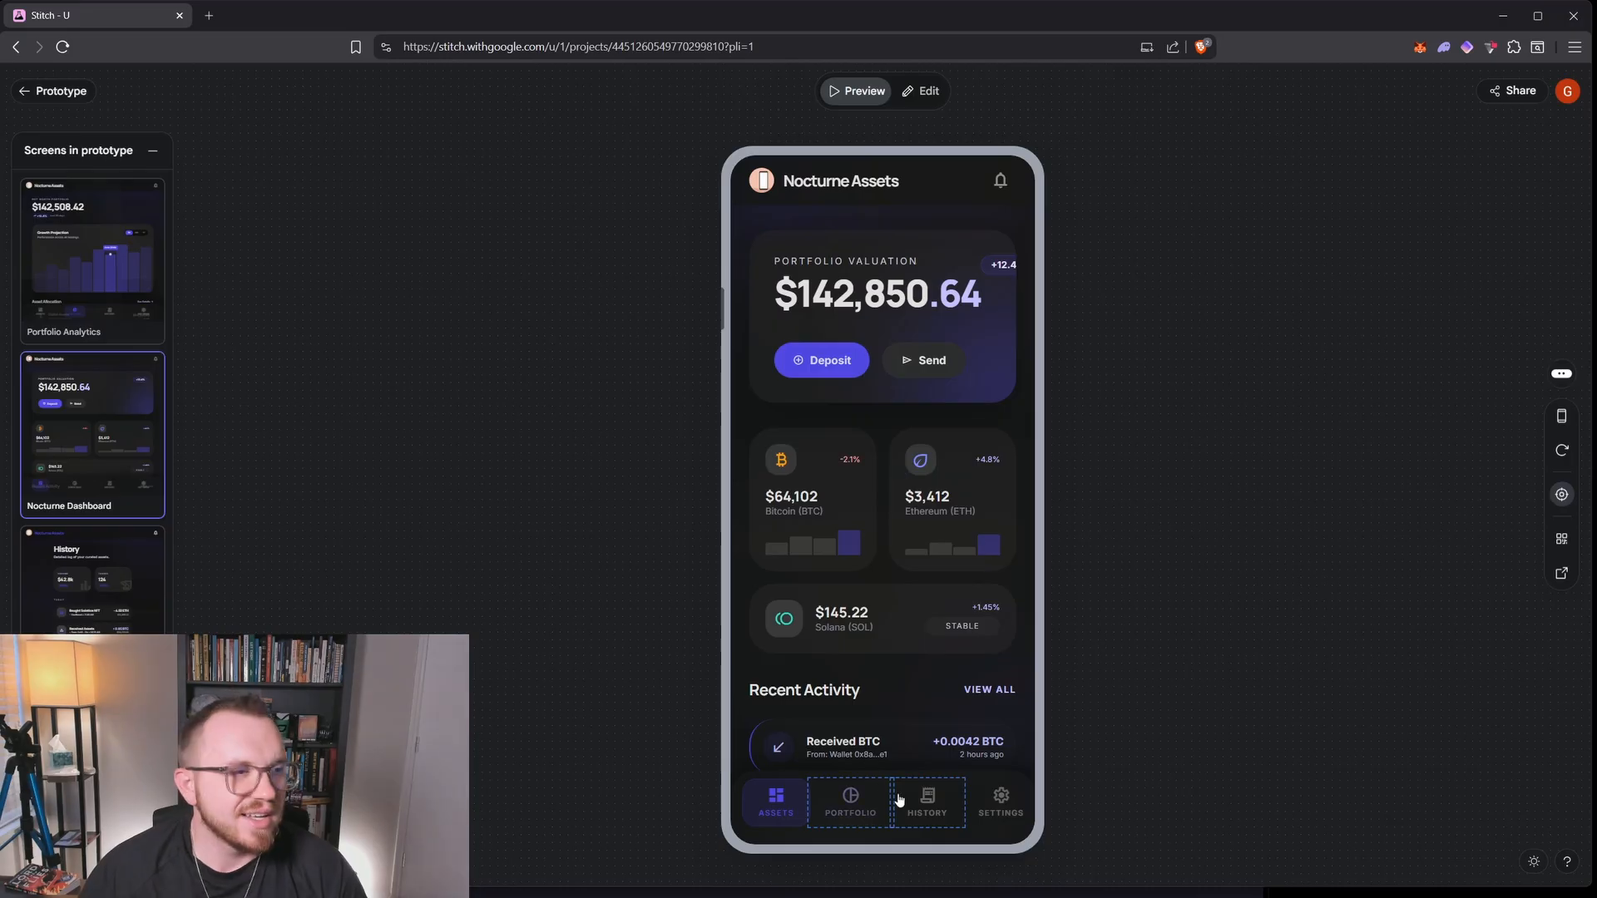
{"action": "scroll", "coordinate": [913, 562], "scroll_direction": "down", "scroll_amount": 3}
{"action": "left_click", "coordinate": [927, 799]}
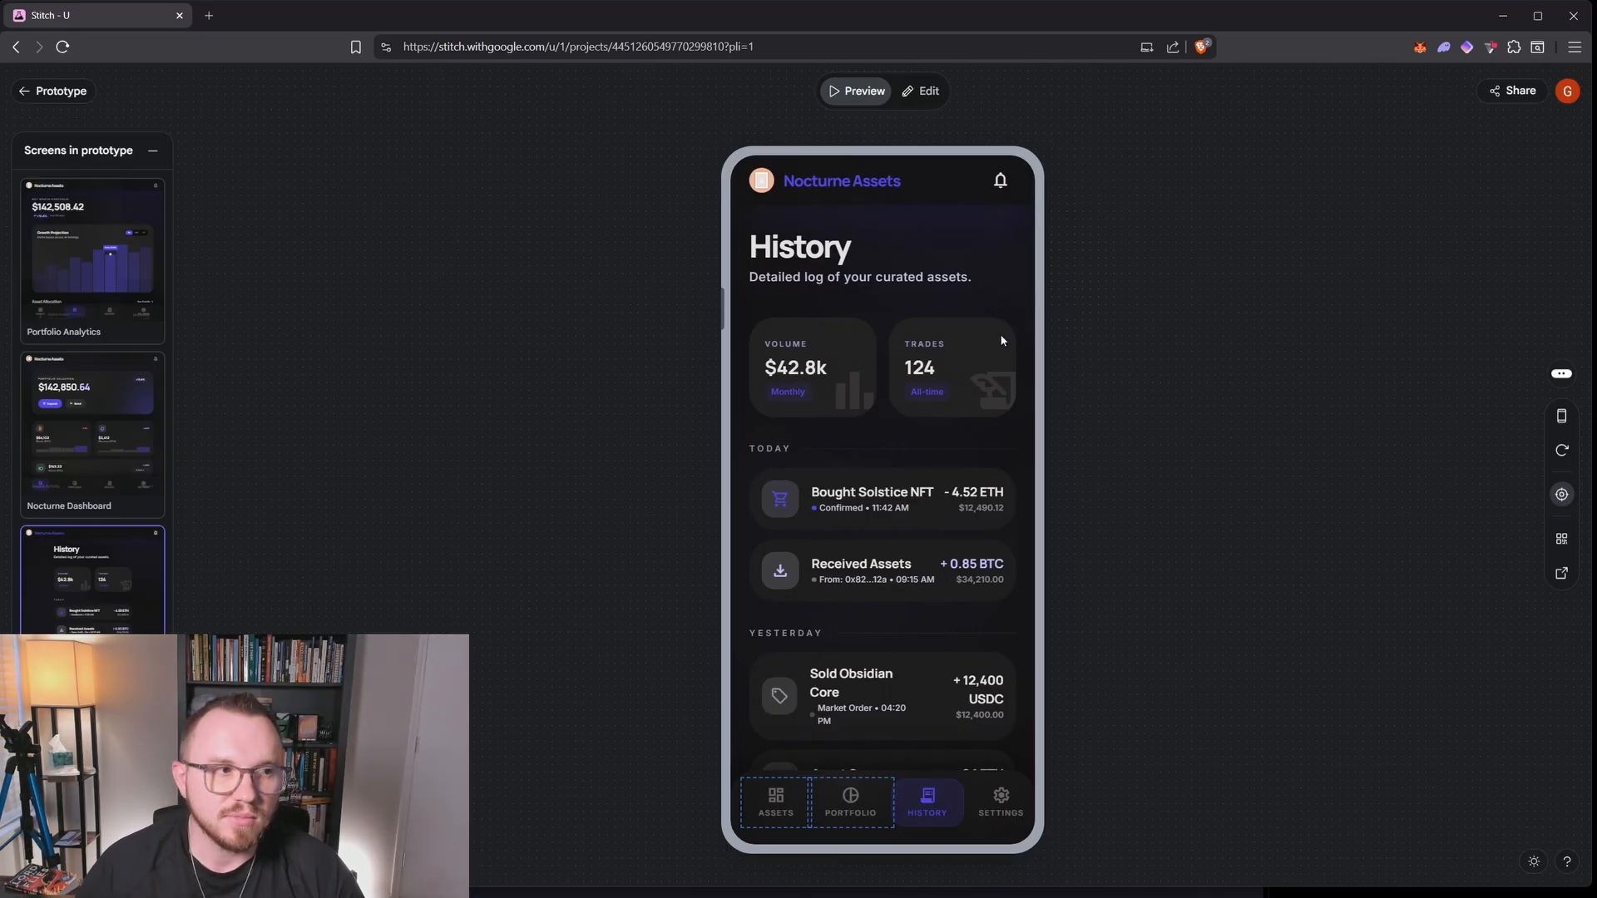
Return to the project canvas and submit the prompt "Add in a new interface for looking at charts for different securities or assets."
{"action": "left_click", "coordinate": [31, 91]}
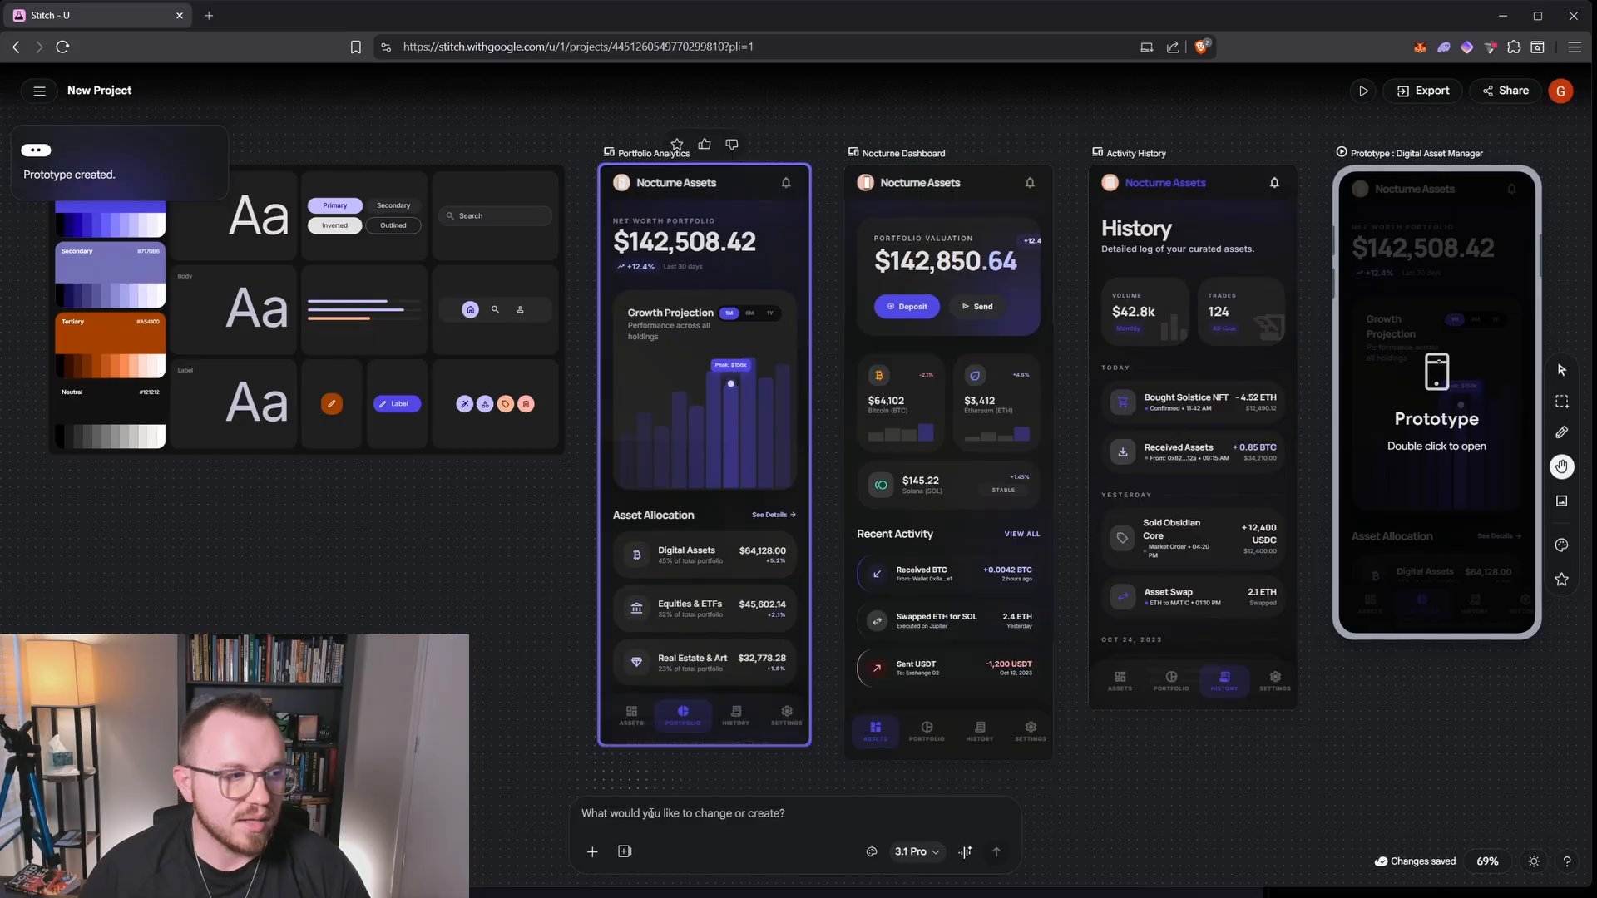
{"action": "left_click", "coordinate": [651, 815]}
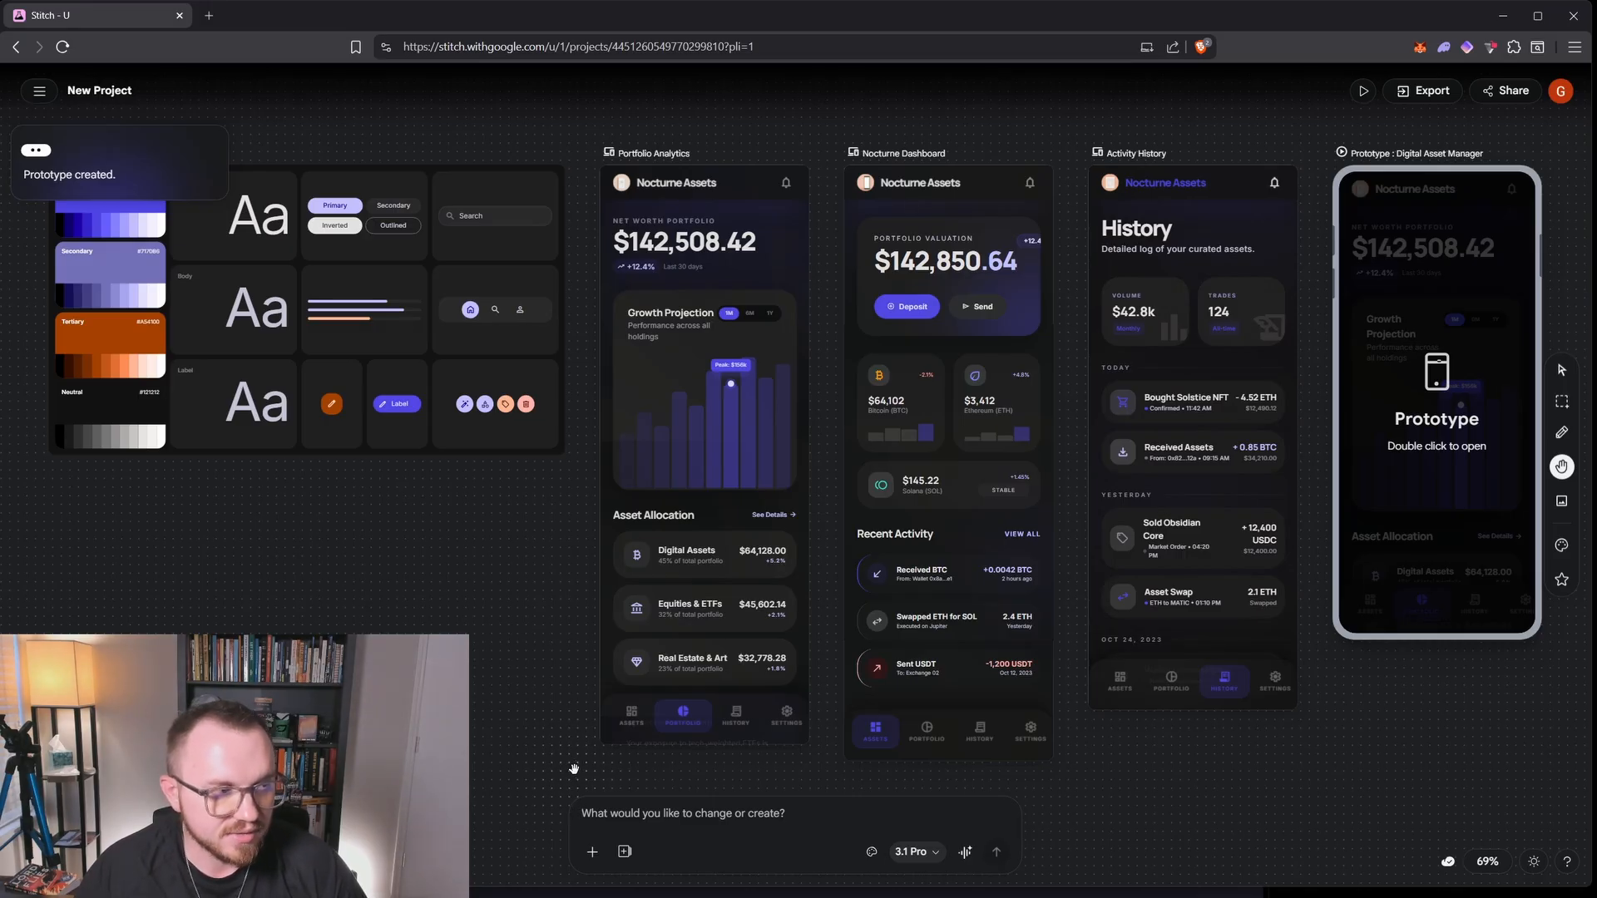
{"action": "type", "text": "Add in a new interface for looking at charts for different securities or assets."}
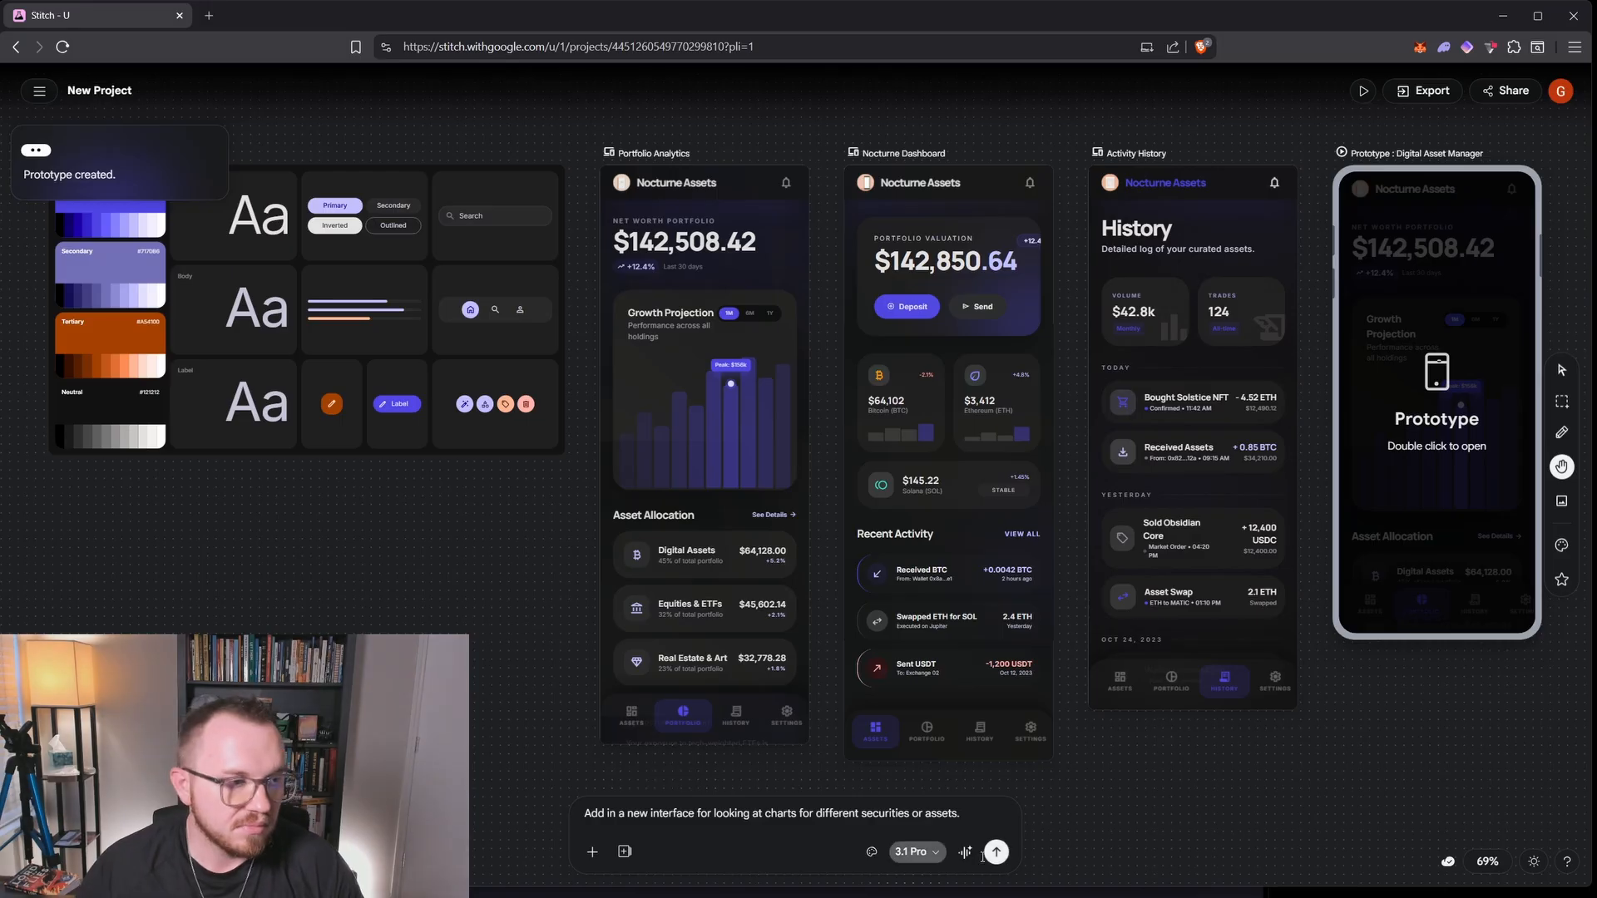
{"action": "left_click", "coordinate": [995, 852]}
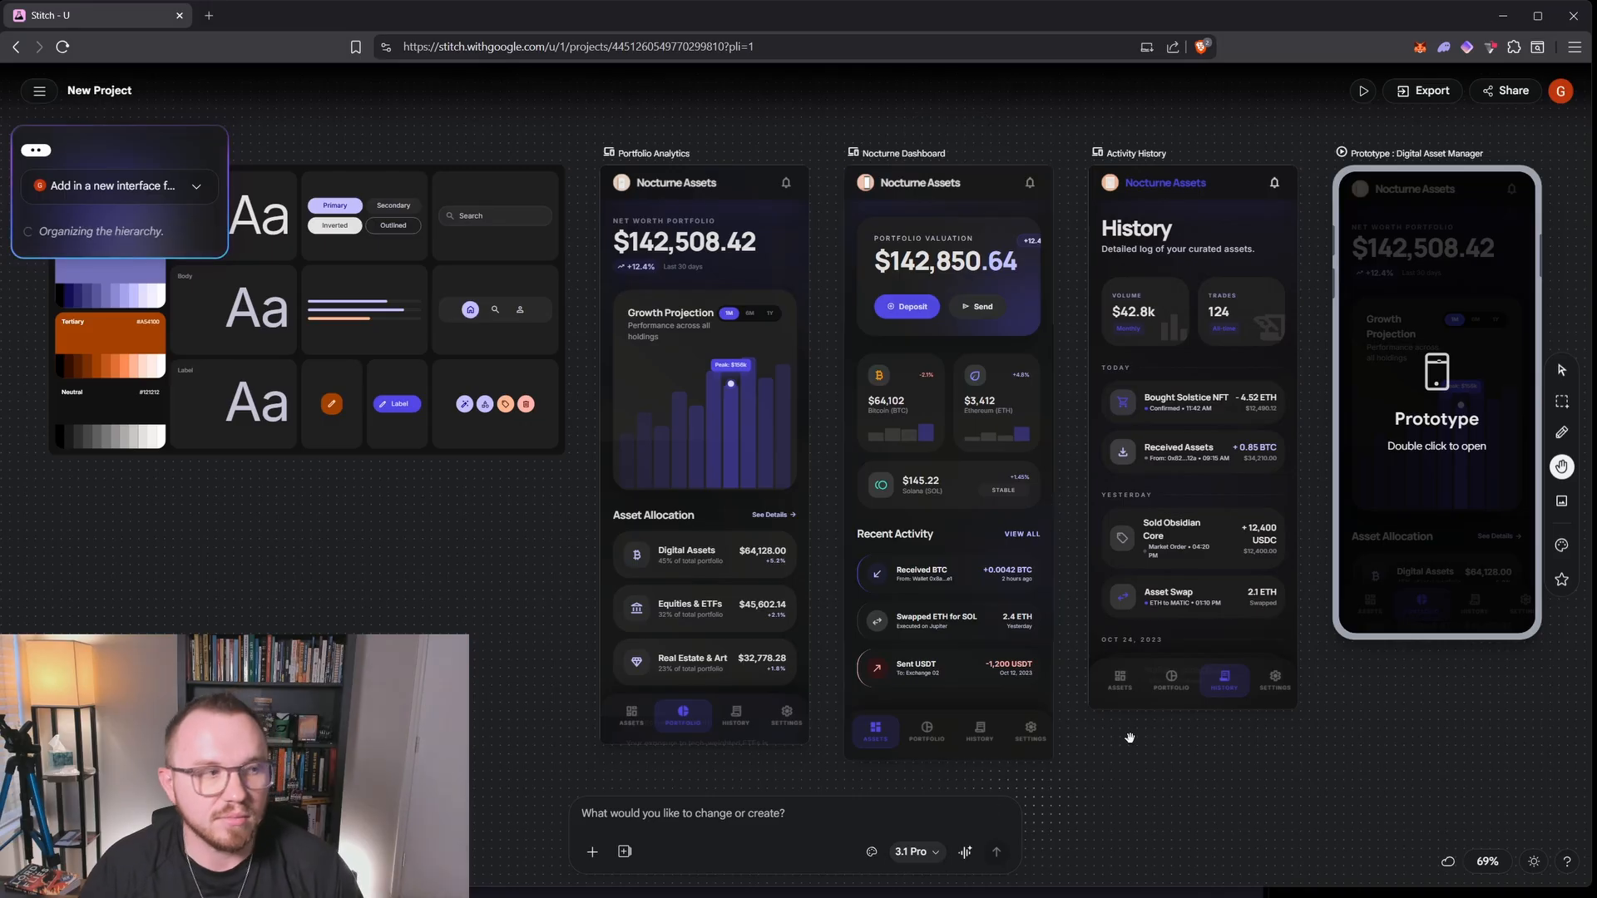
Locate the screen being generated on the canvas and check the project's export options
{"action": "scroll", "coordinate": [1151, 731], "scroll_direction": "down", "scroll_amount": 3}
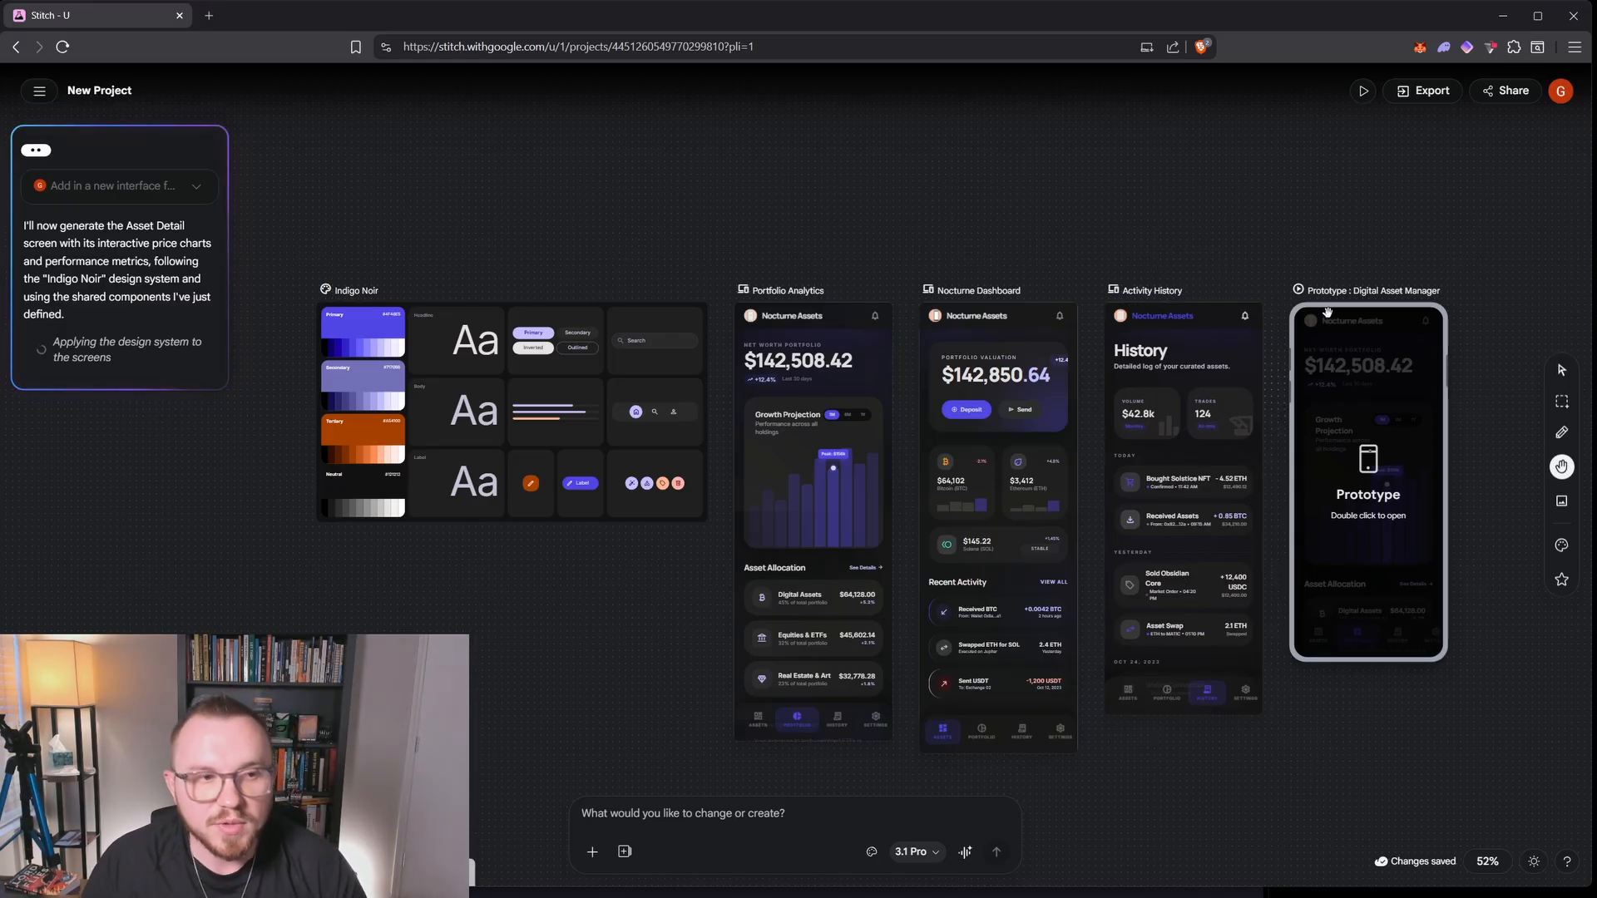
{"action": "scroll", "coordinate": [1248, 449], "scroll_direction": "down", "scroll_amount": 3}
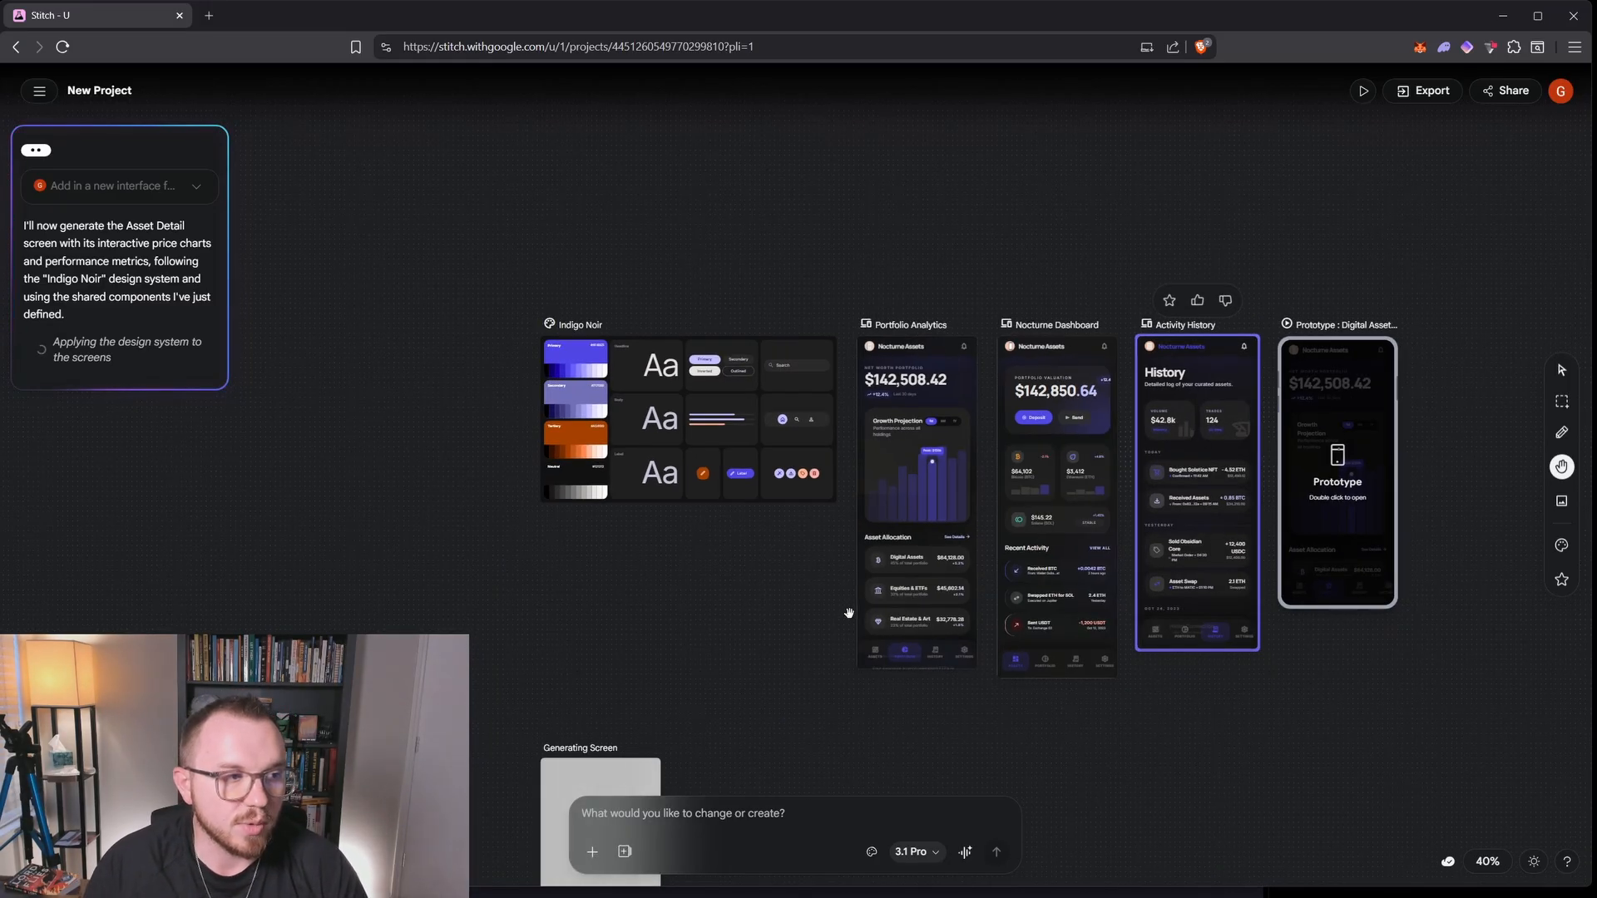
{"action": "scroll", "coordinate": [849, 598], "scroll_direction": "down", "scroll_amount": 2}
{"action": "scroll", "coordinate": [851, 565], "scroll_direction": "down", "scroll_amount": 2}
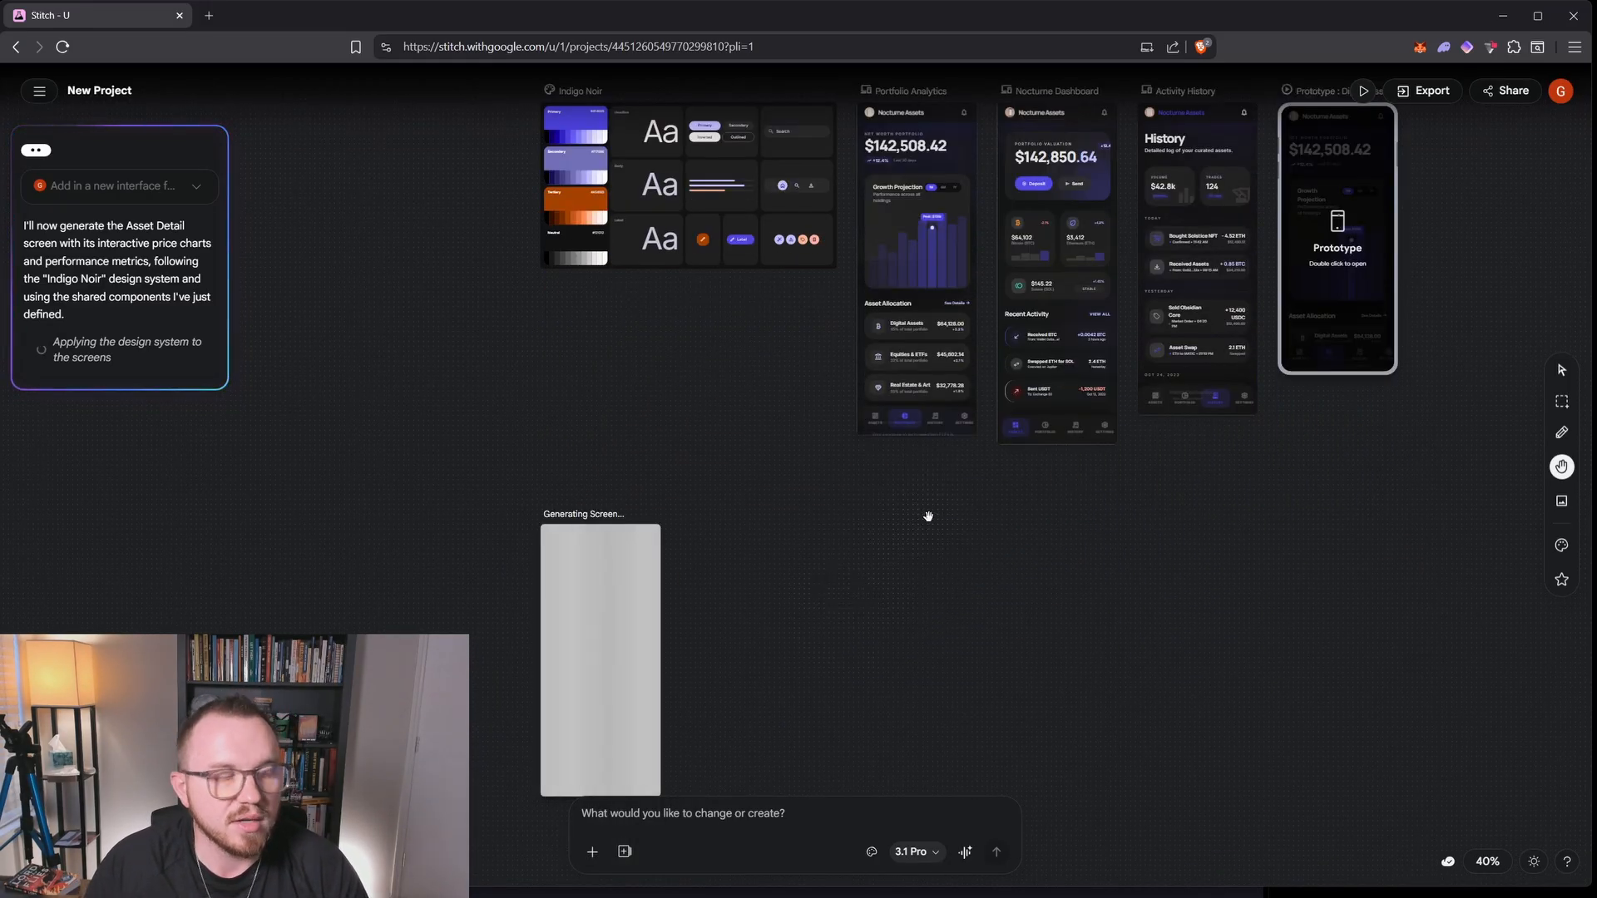
{"action": "left_click", "coordinate": [1426, 101]}
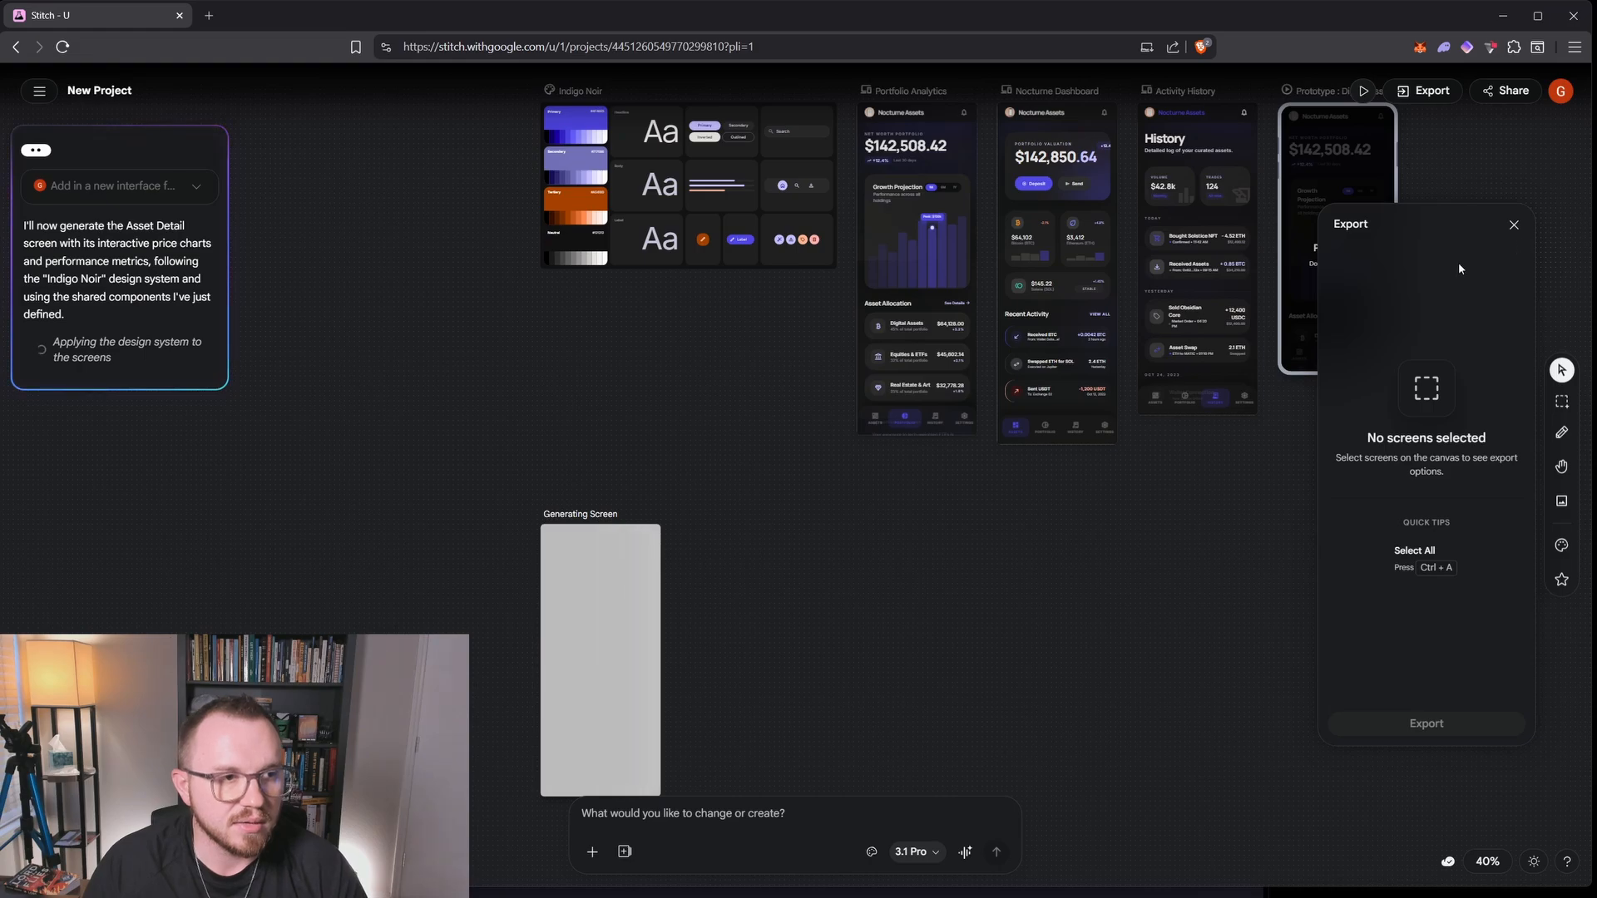
{"action": "left_click", "coordinate": [1513, 224]}
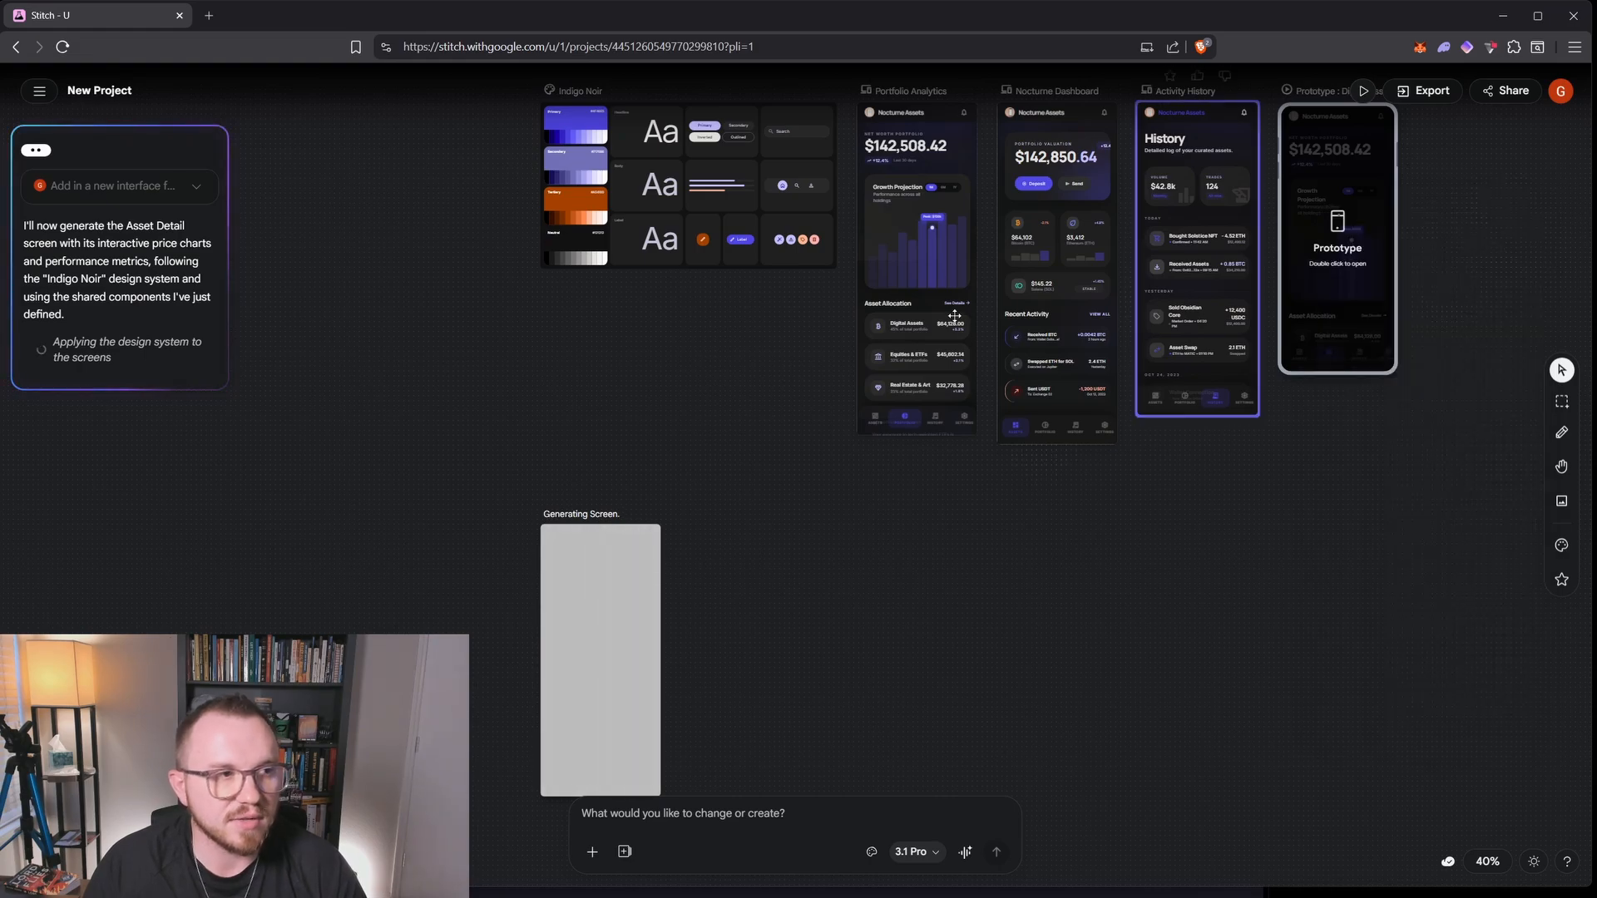
{"action": "left_click", "coordinate": [1425, 90]}
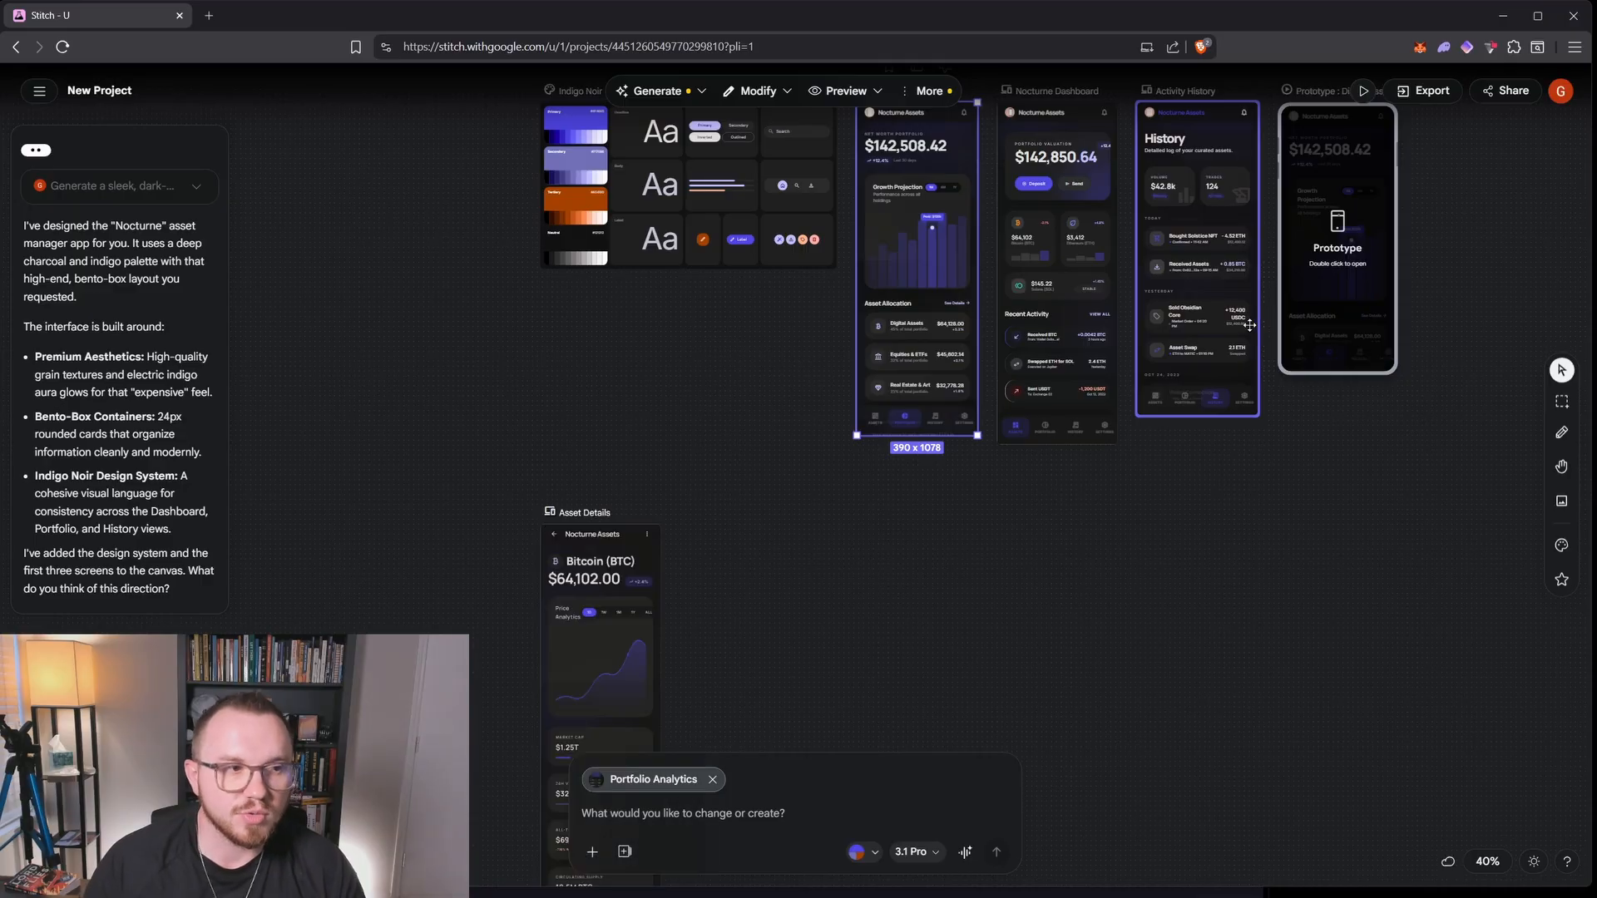
Generate a predictive heatmap of the Portfolio Analytics screen and place its new screen beside the Asset Details screen
{"action": "right_click", "coordinate": [927, 301]}
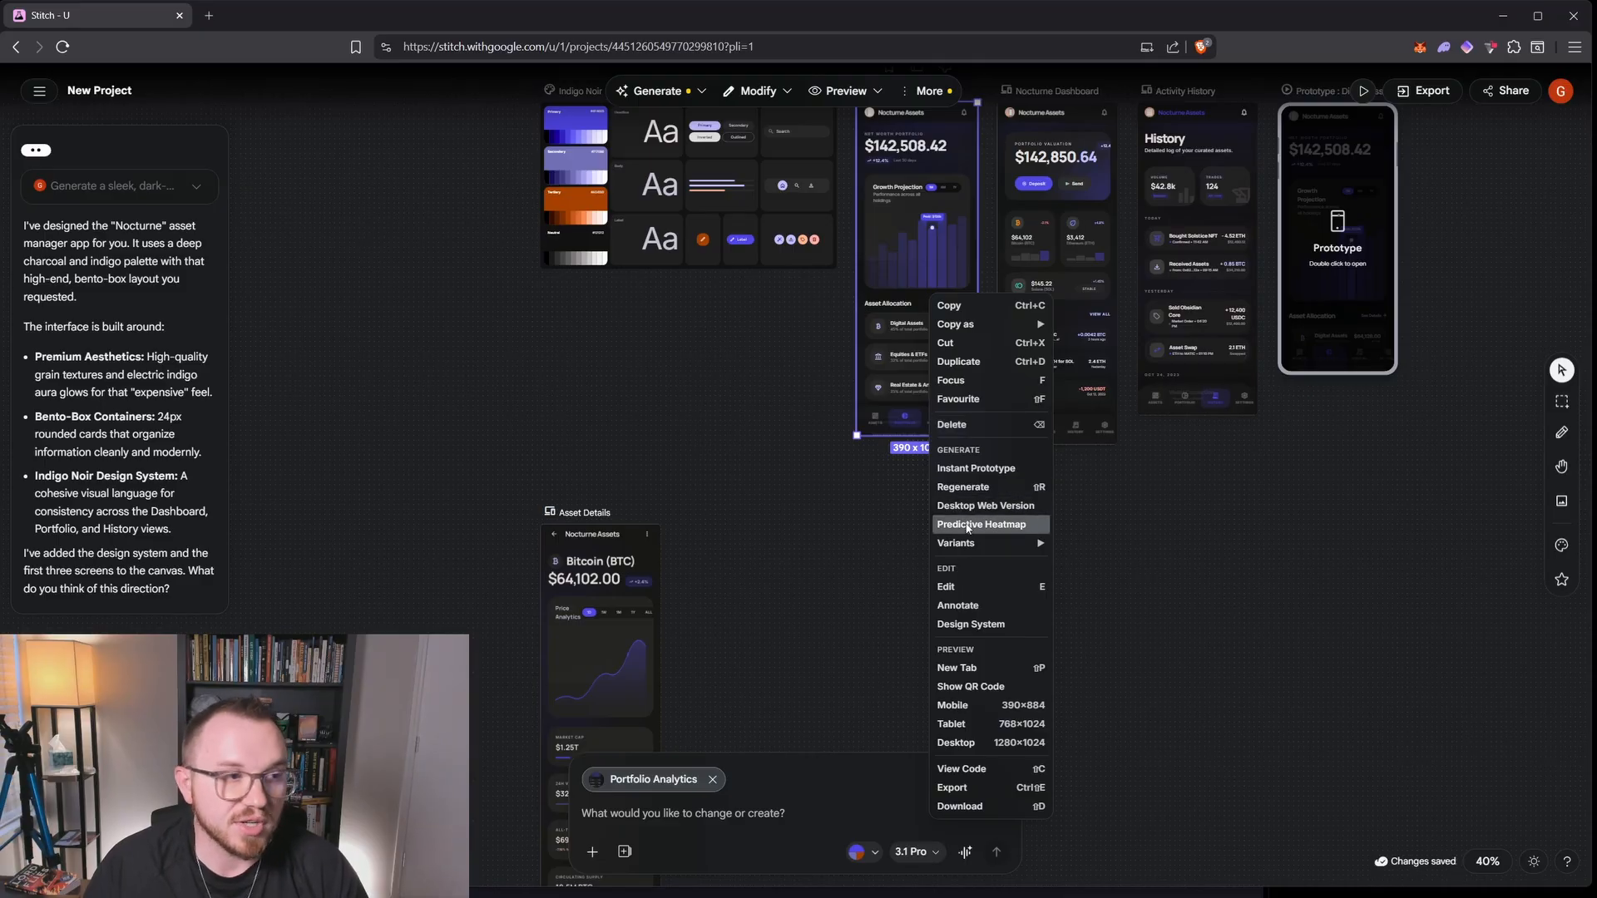
{"action": "left_click", "coordinate": [967, 524]}
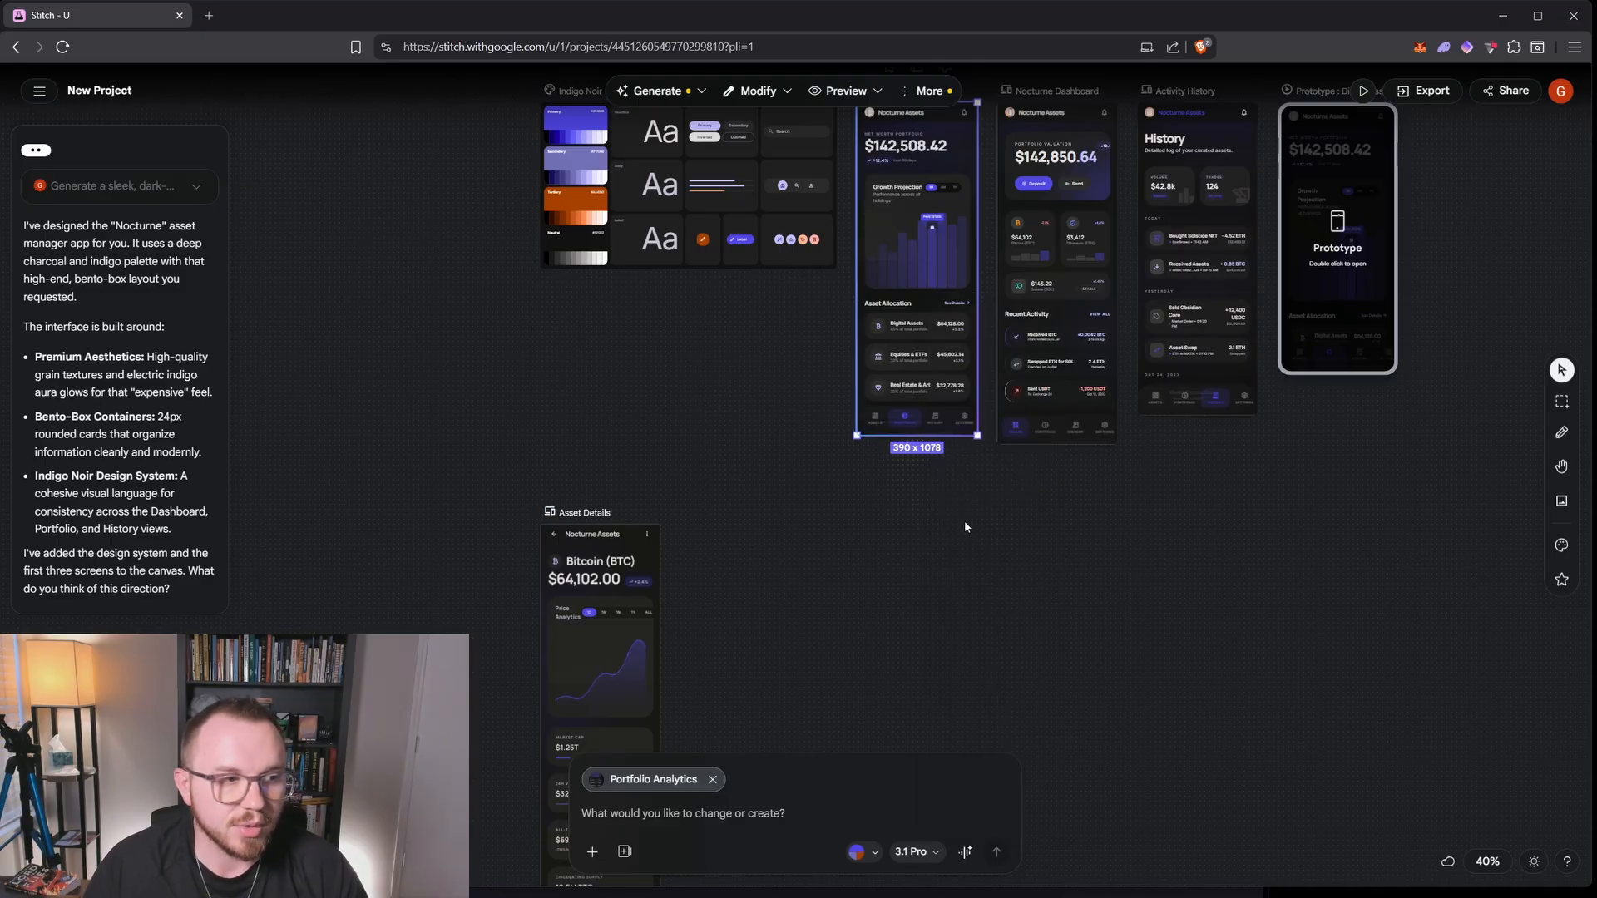
{"action": "right_click", "coordinate": [946, 374]}
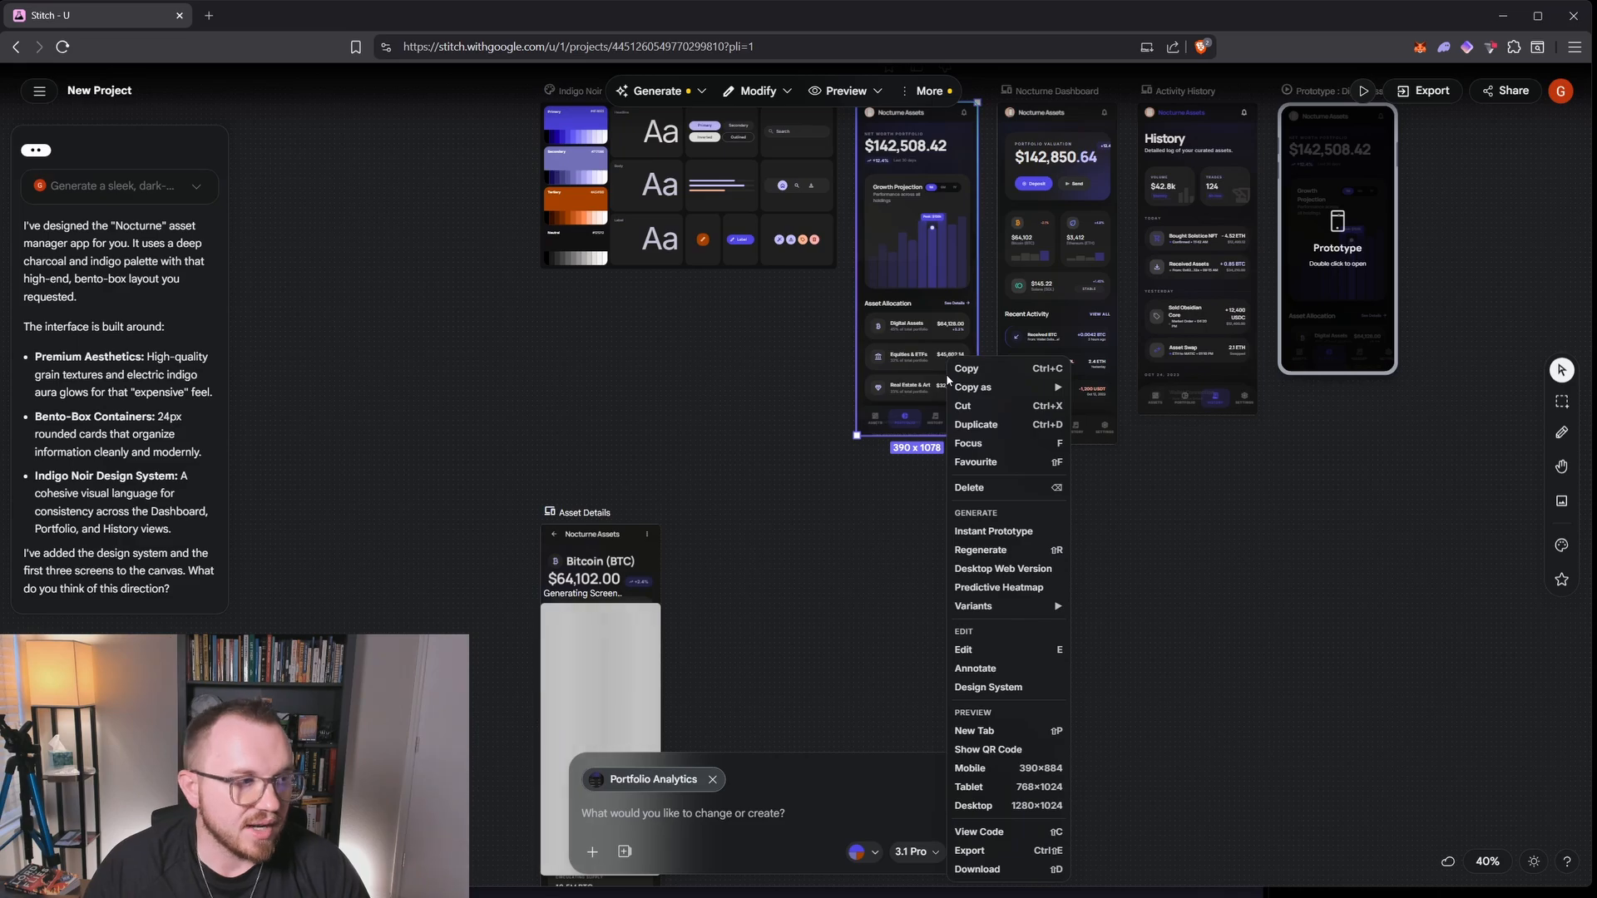
{"action": "left_click", "coordinate": [750, 435]}
{"action": "scroll", "coordinate": [751, 433], "scroll_direction": "down", "scroll_amount": 4}
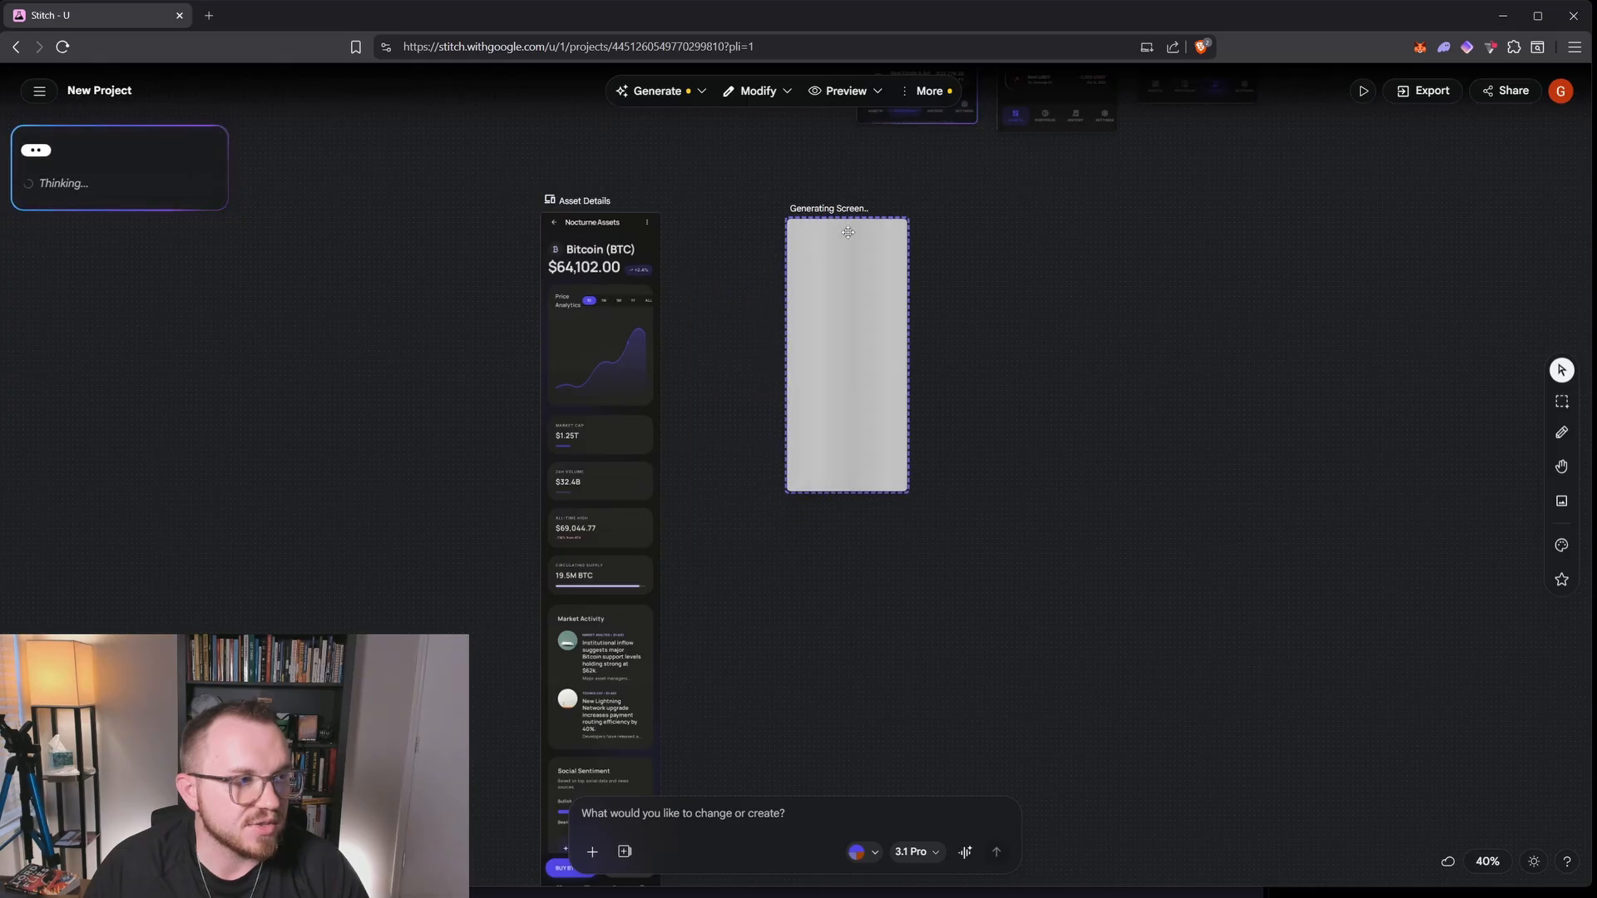
{"action": "left_click_drag", "start_coordinate": [848, 232], "coordinate": [851, 220]}
Examine the Asset Details screen from the Bitcoin price chart through the market figures and Market Activity to Social Sentiment and the buy and sell controls
{"action": "scroll", "coordinate": [537, 400], "scroll_direction": "down", "scroll_amount": 5}
{"action": "scroll", "coordinate": [570, 402], "scroll_direction": "up", "scroll_amount": 4}
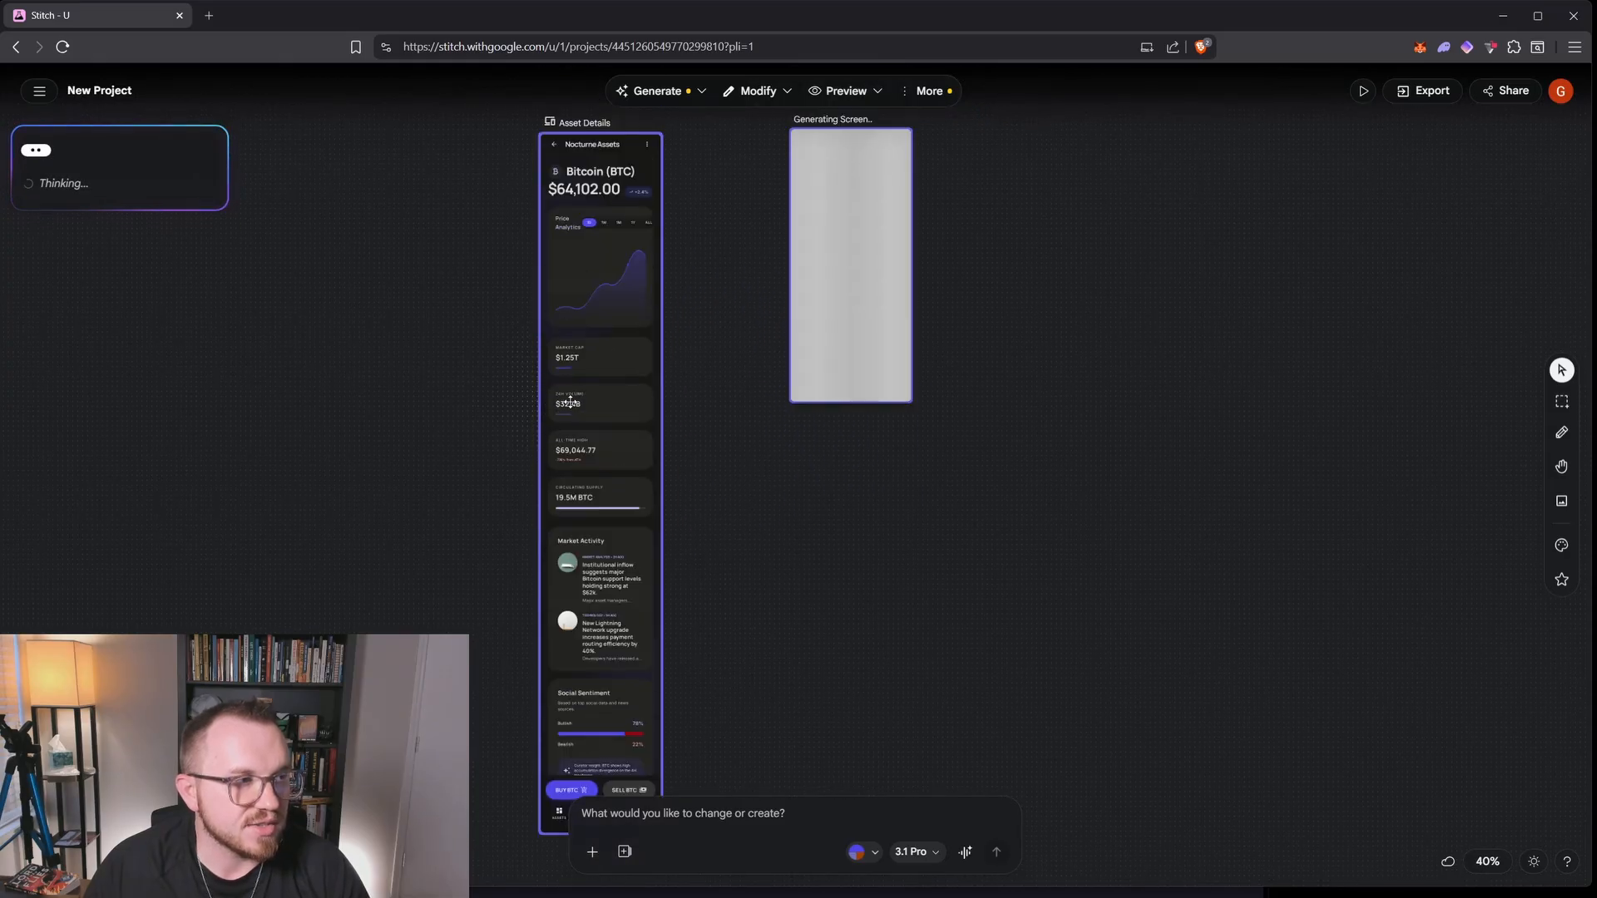
{"action": "scroll", "coordinate": [574, 402], "scroll_direction": "up", "scroll_amount": 10}
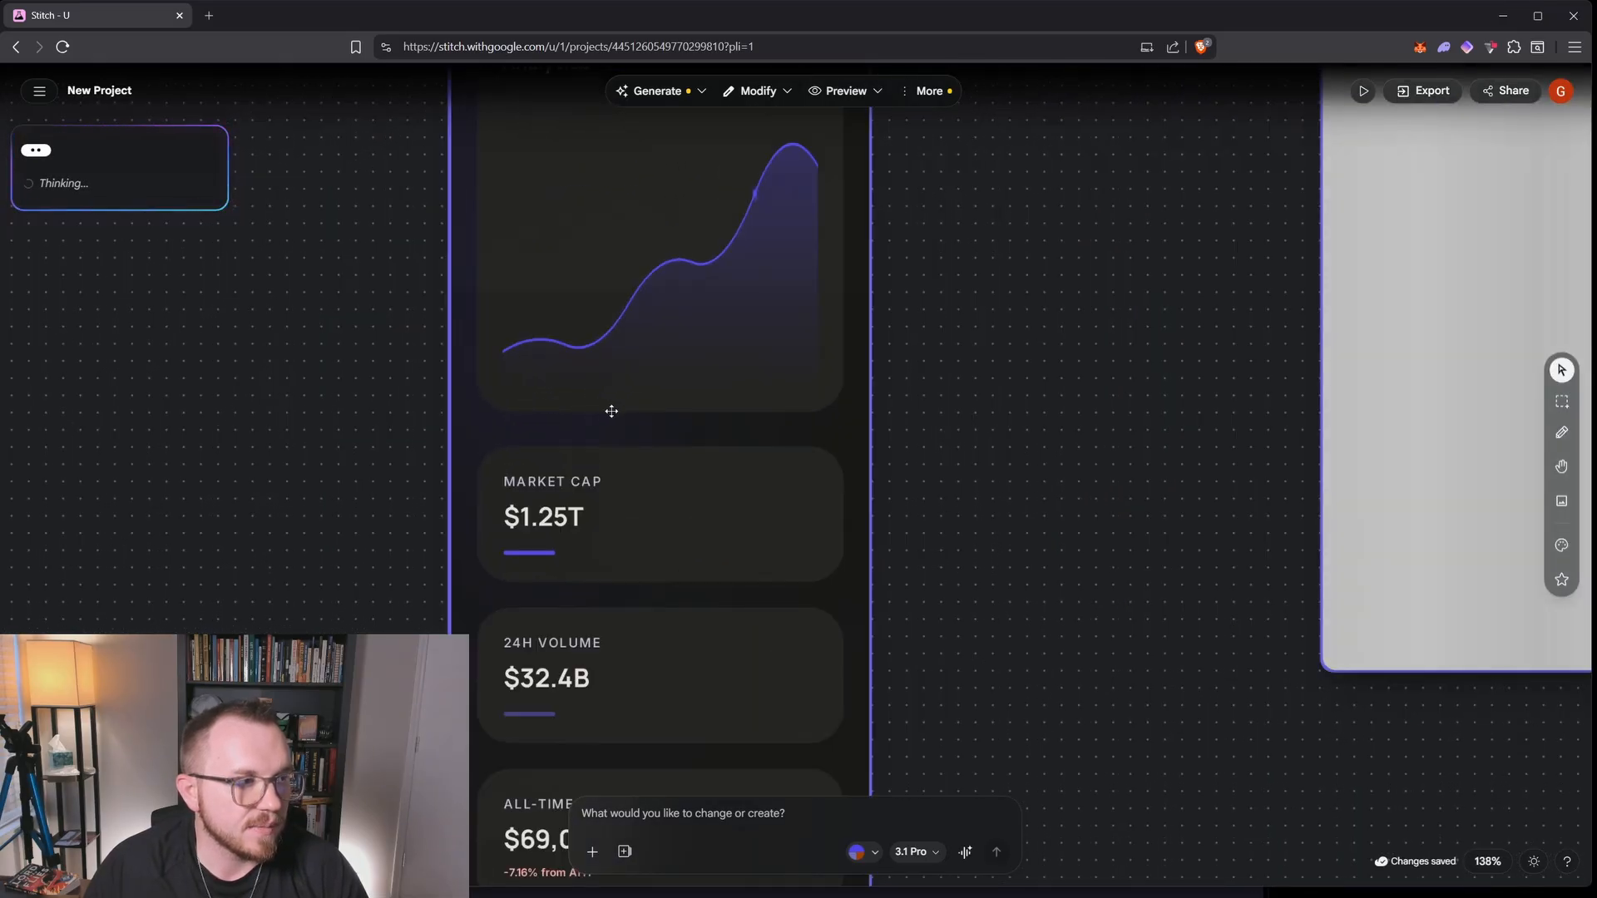
{"action": "scroll", "coordinate": [611, 411], "scroll_direction": "up", "scroll_amount": 5}
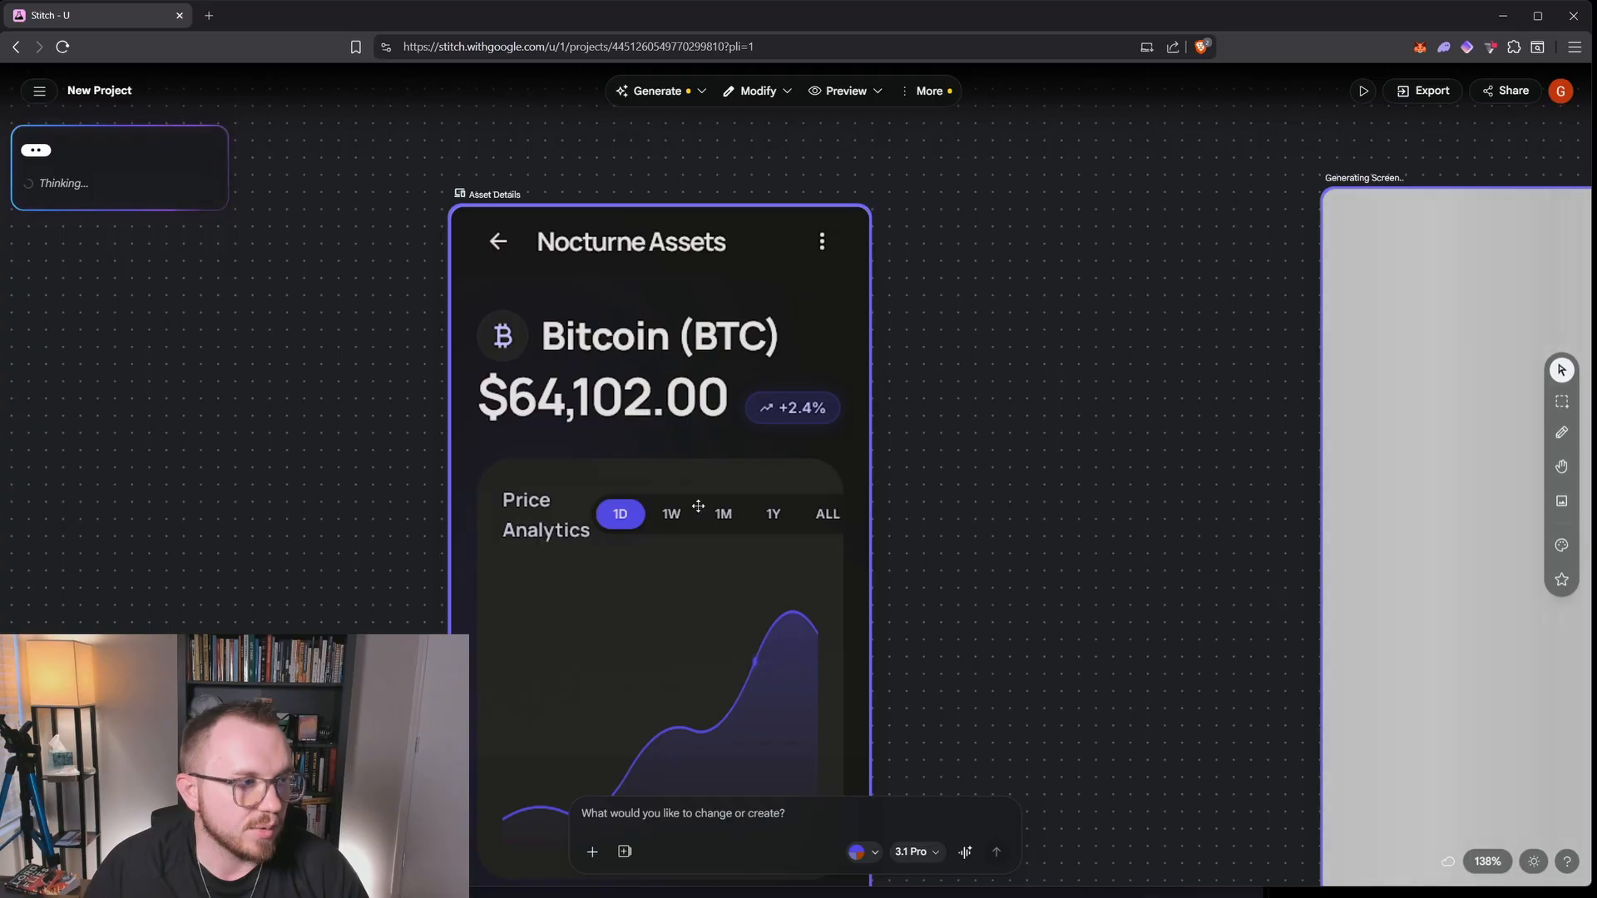
{"action": "scroll", "coordinate": [691, 495], "scroll_direction": "down", "scroll_amount": 3}
{"action": "scroll", "coordinate": [695, 478], "scroll_direction": "down", "scroll_amount": 2}
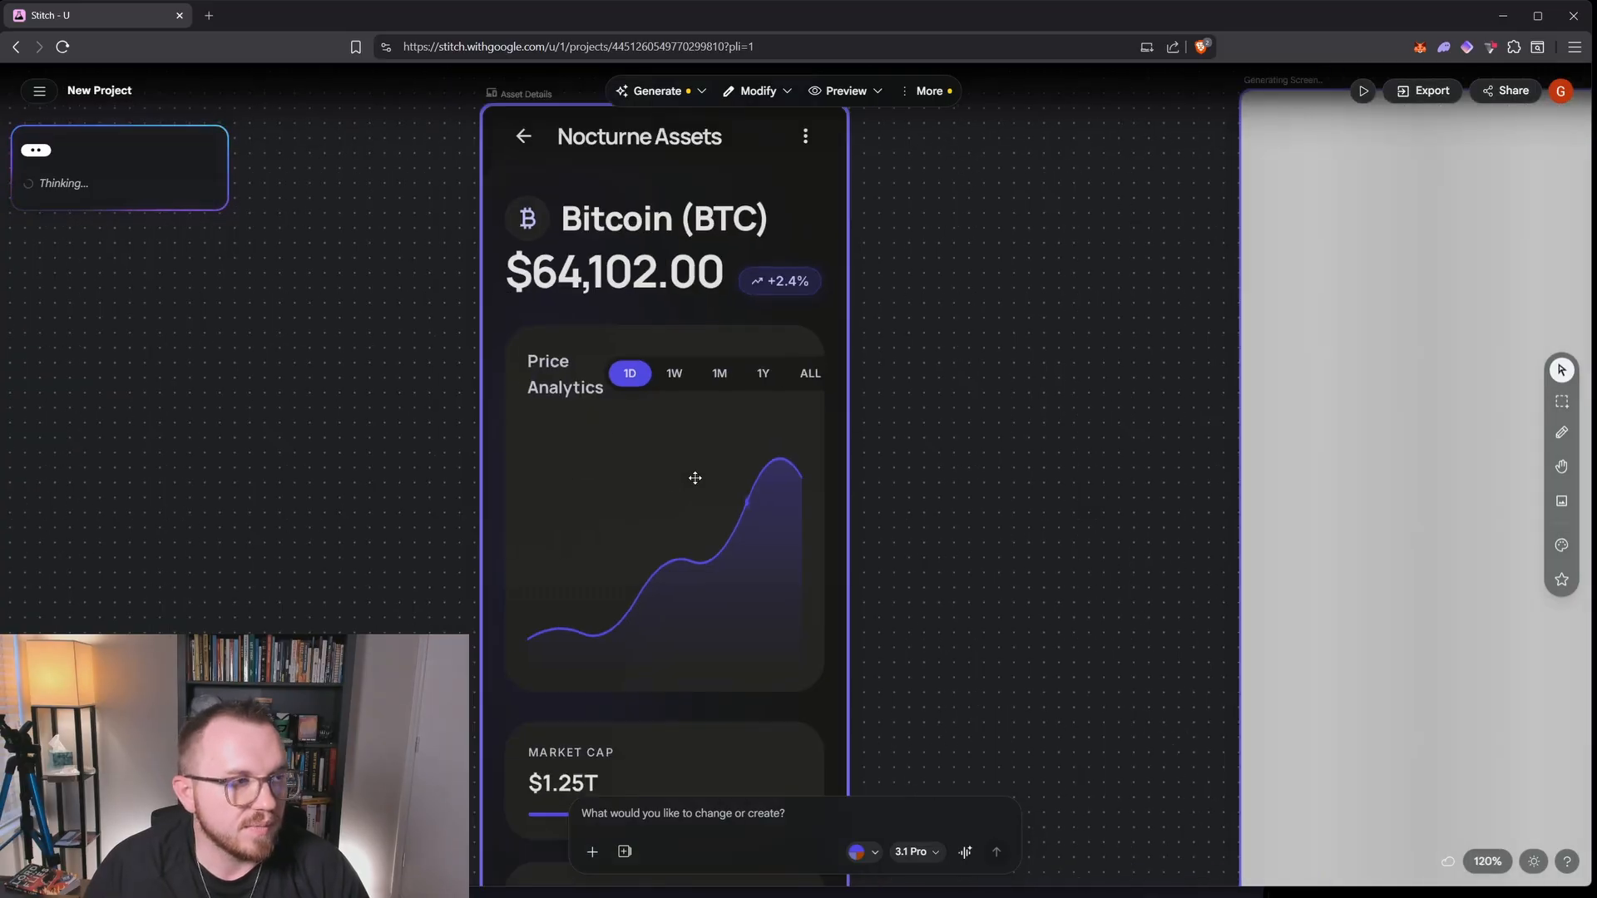
{"action": "scroll", "coordinate": [695, 478], "scroll_direction": "down", "scroll_amount": 1}
{"action": "scroll", "coordinate": [694, 472], "scroll_direction": "down", "scroll_amount": 5}
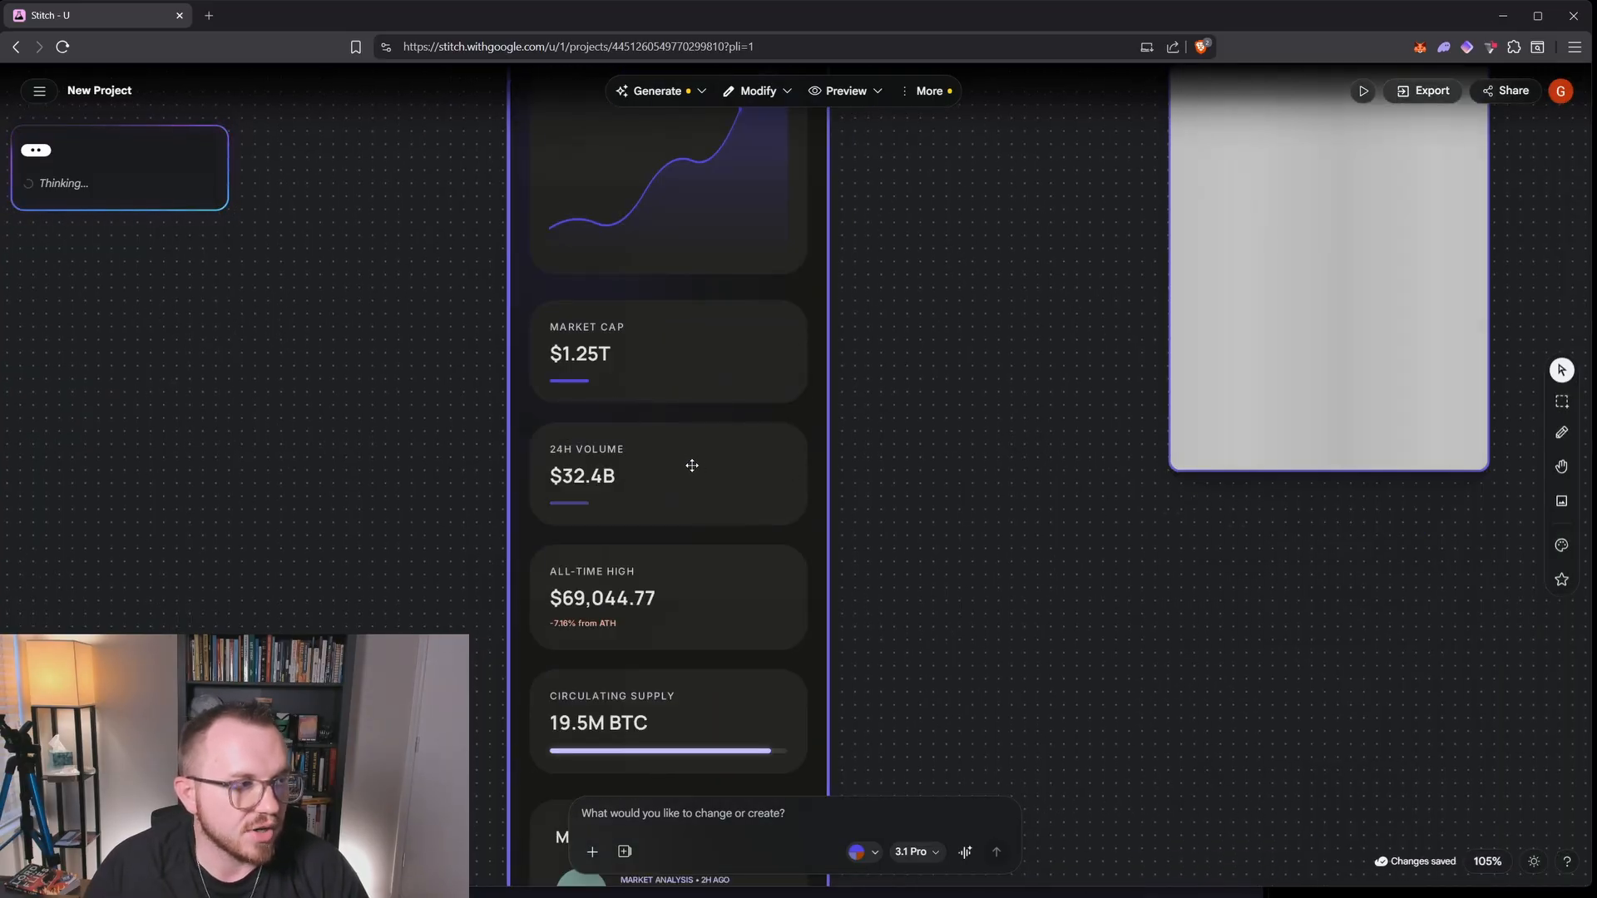
{"action": "scroll", "coordinate": [692, 464], "scroll_direction": "down", "scroll_amount": 2}
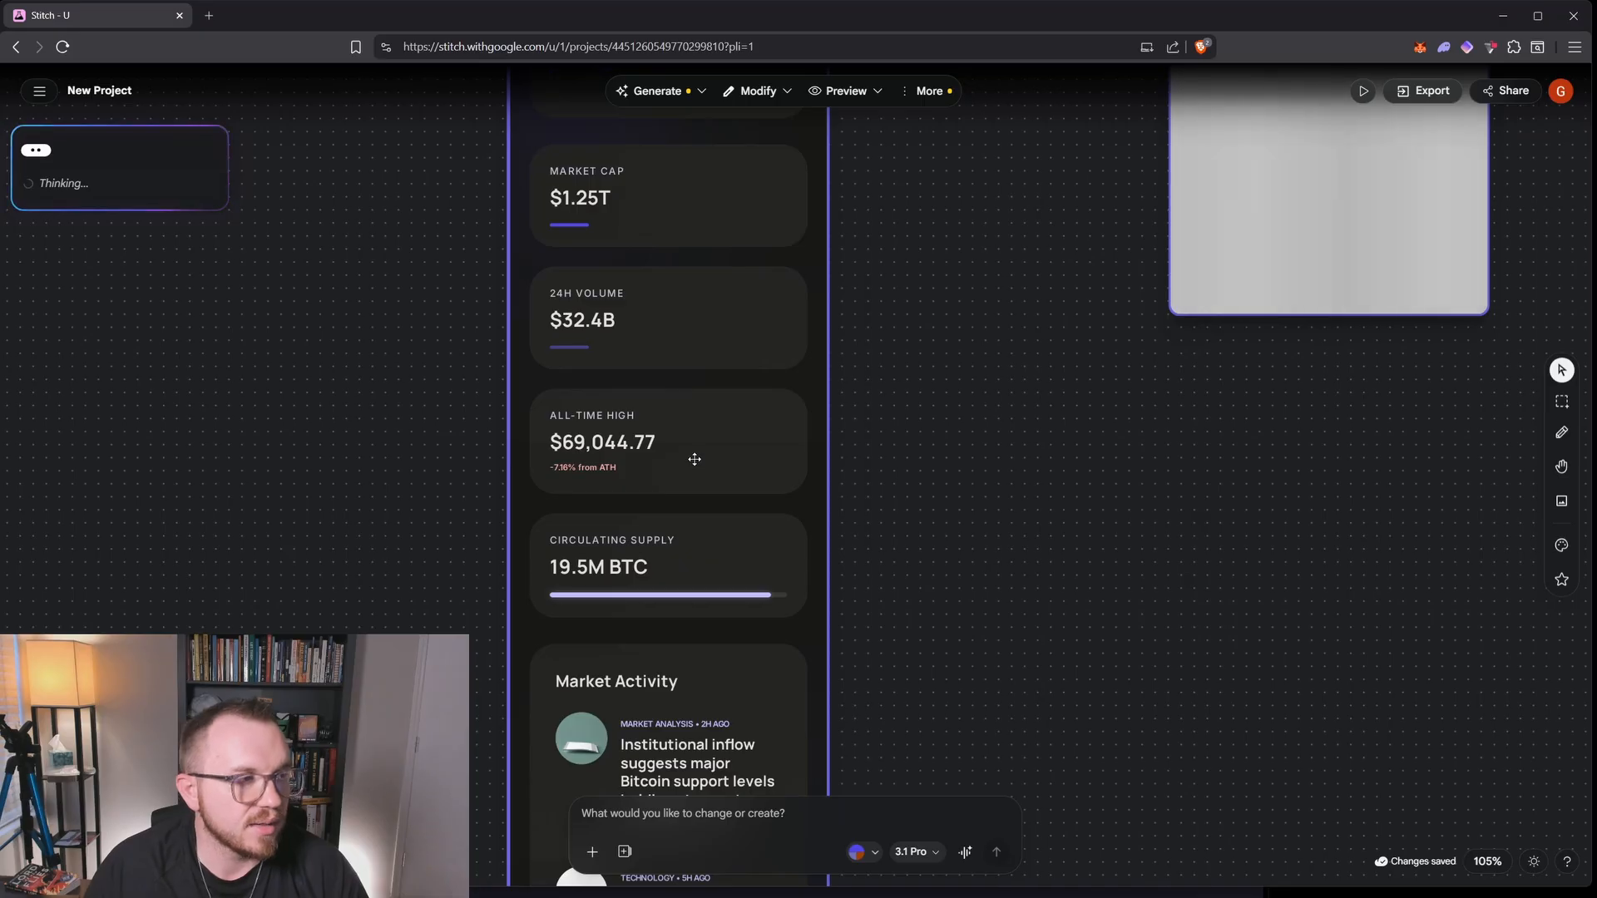
{"action": "scroll", "coordinate": [694, 459], "scroll_direction": "down", "scroll_amount": 1}
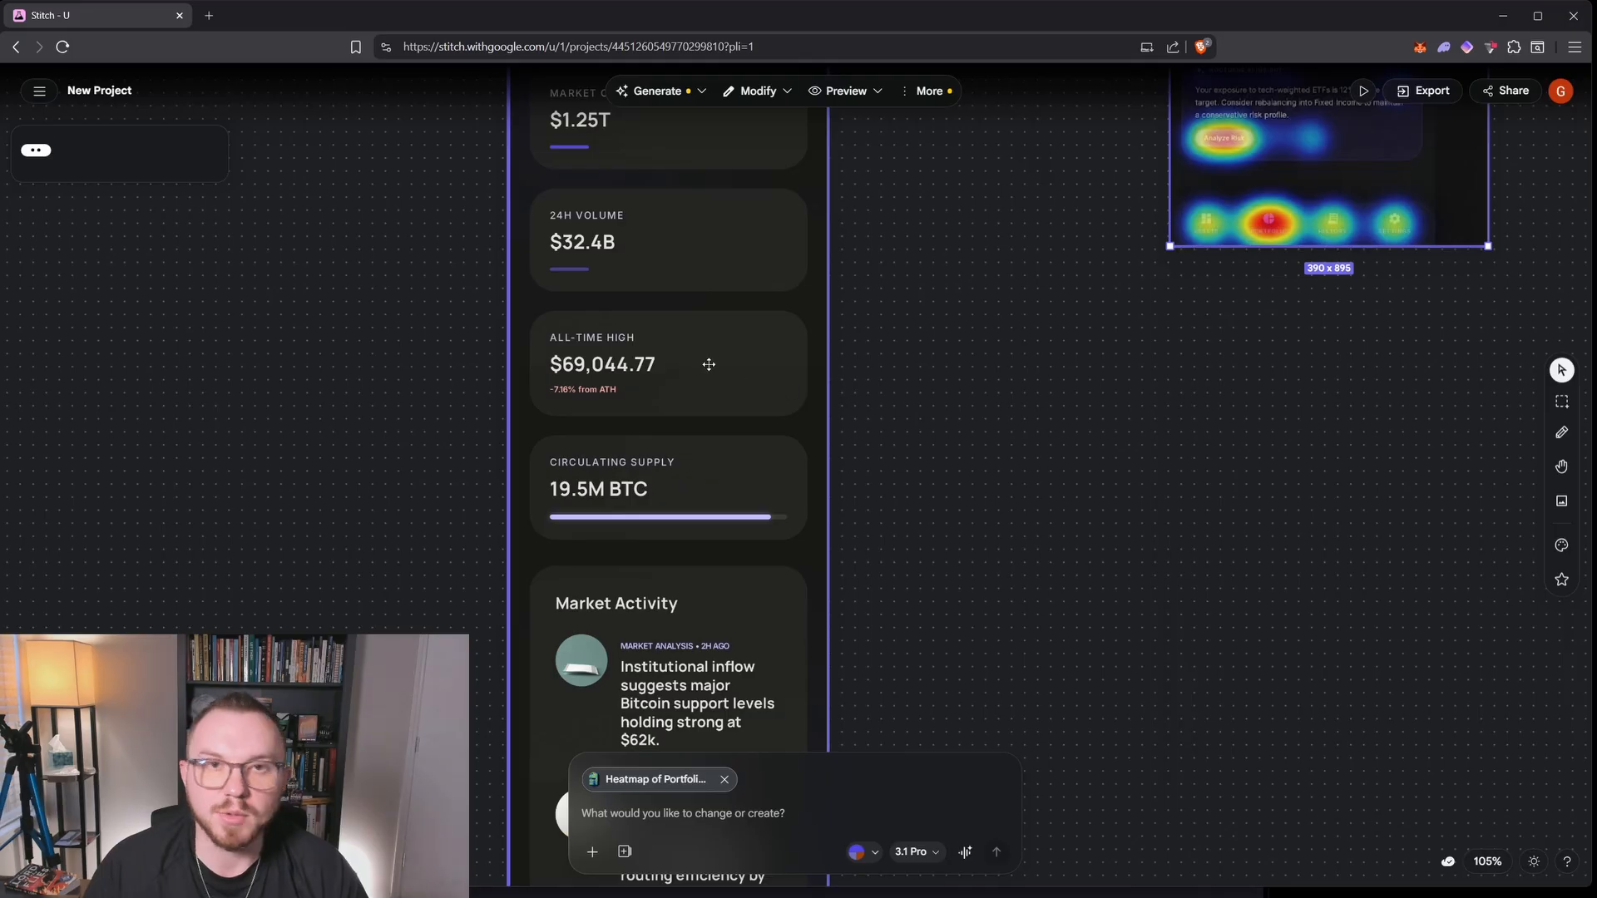
{"action": "scroll", "coordinate": [713, 357], "scroll_direction": "down", "scroll_amount": 4}
{"action": "scroll", "coordinate": [681, 350], "scroll_direction": "up", "scroll_amount": 1}
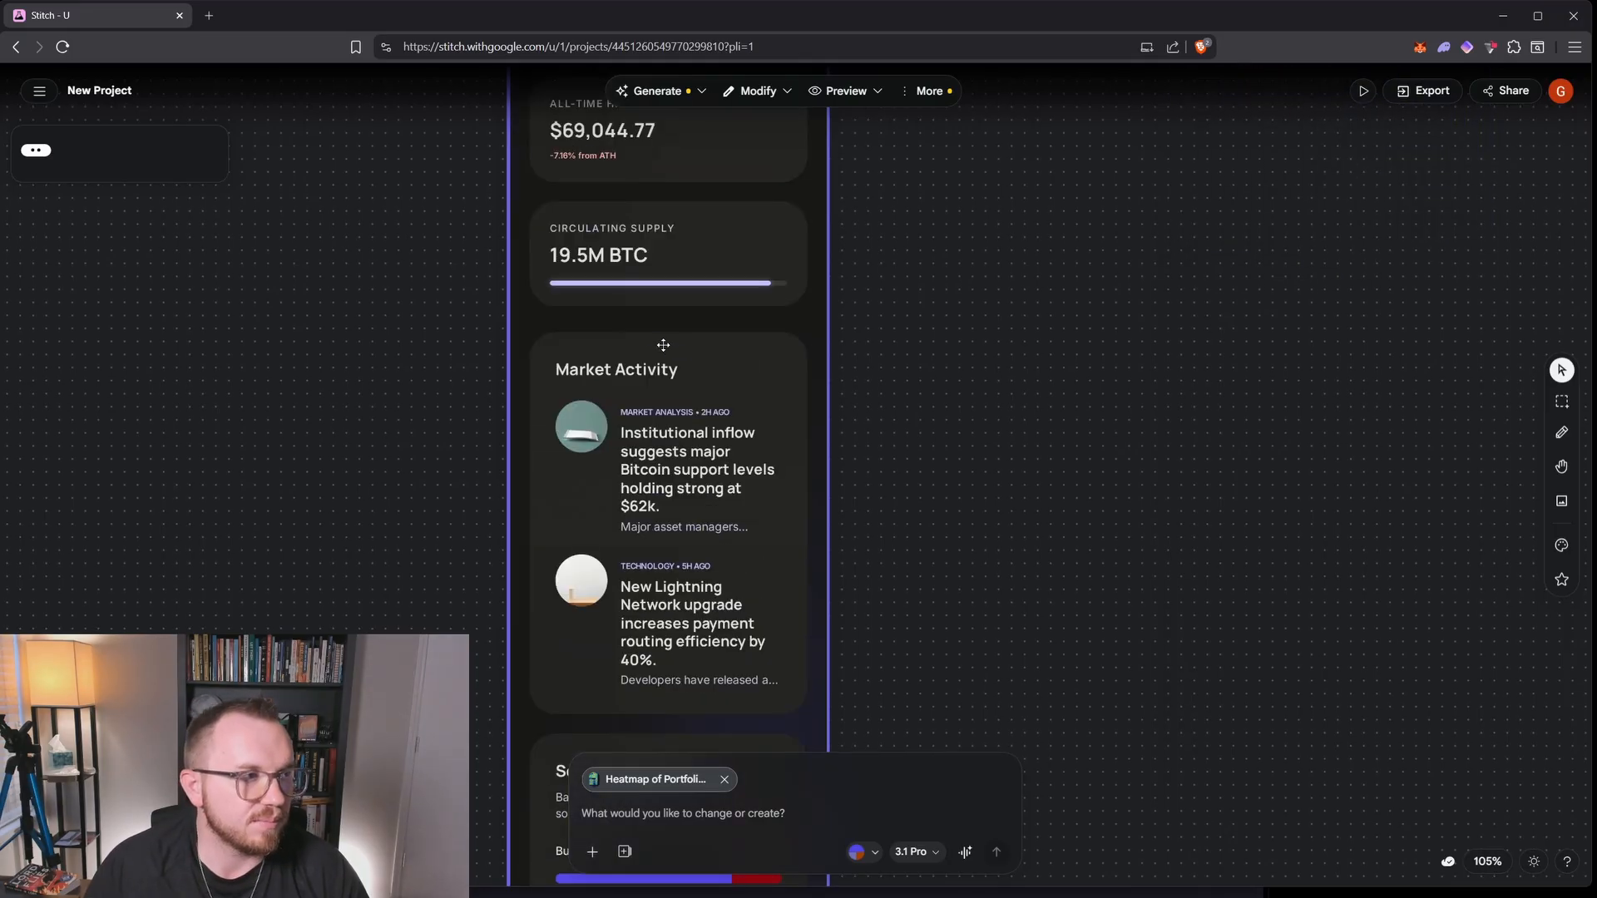
{"action": "scroll", "coordinate": [642, 340], "scroll_direction": "down", "scroll_amount": 6}
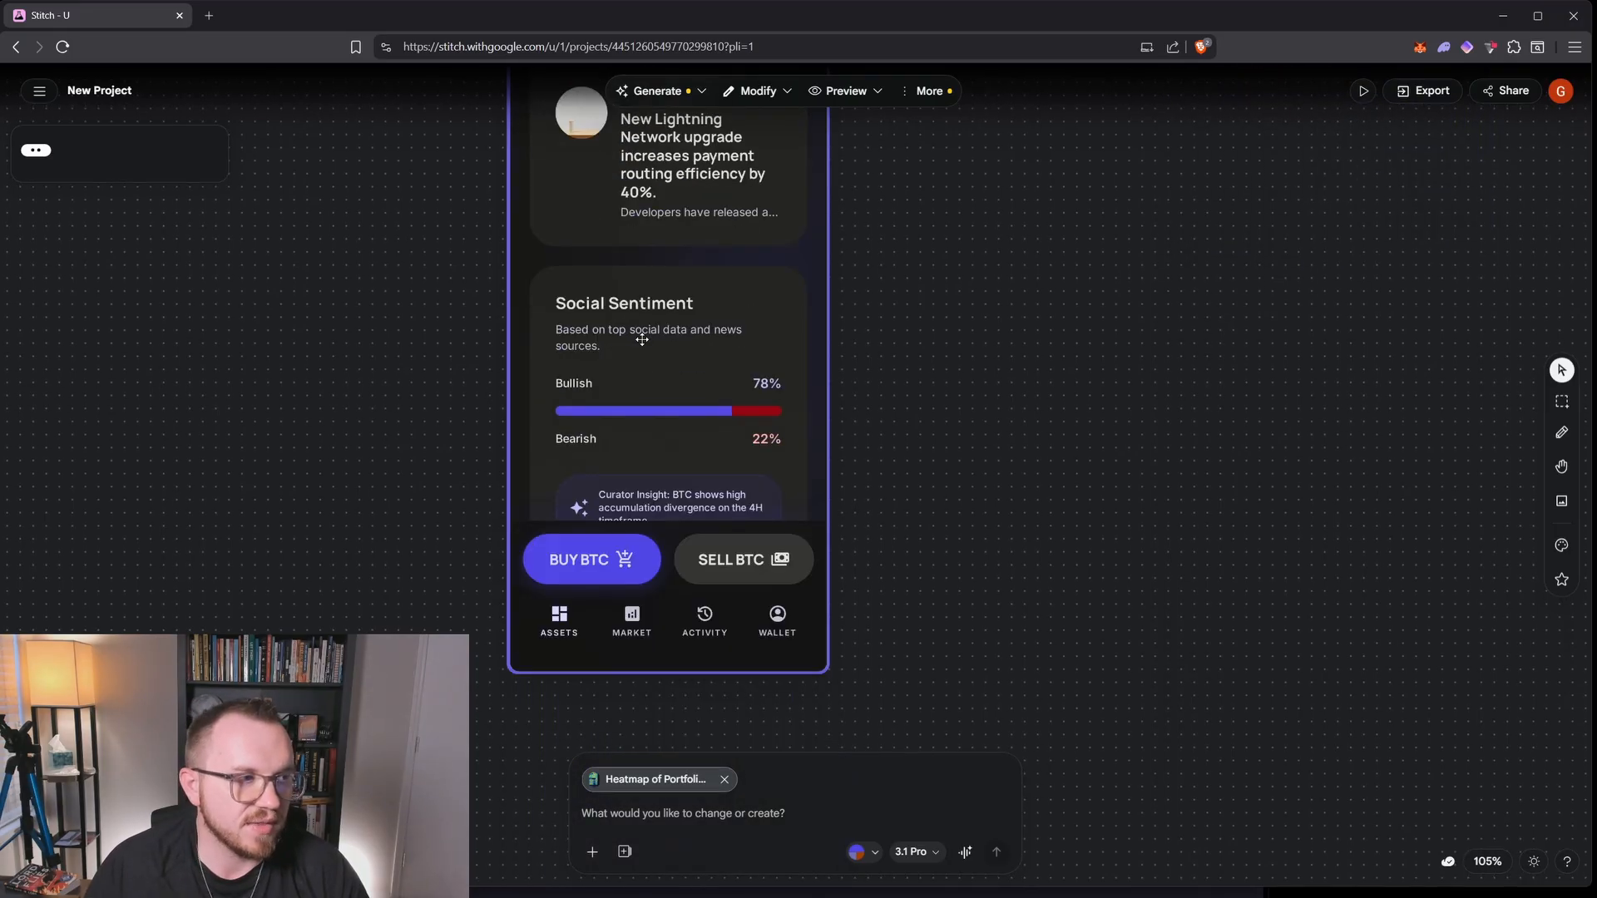
{"action": "scroll", "coordinate": [662, 339], "scroll_direction": "up", "scroll_amount": 10}
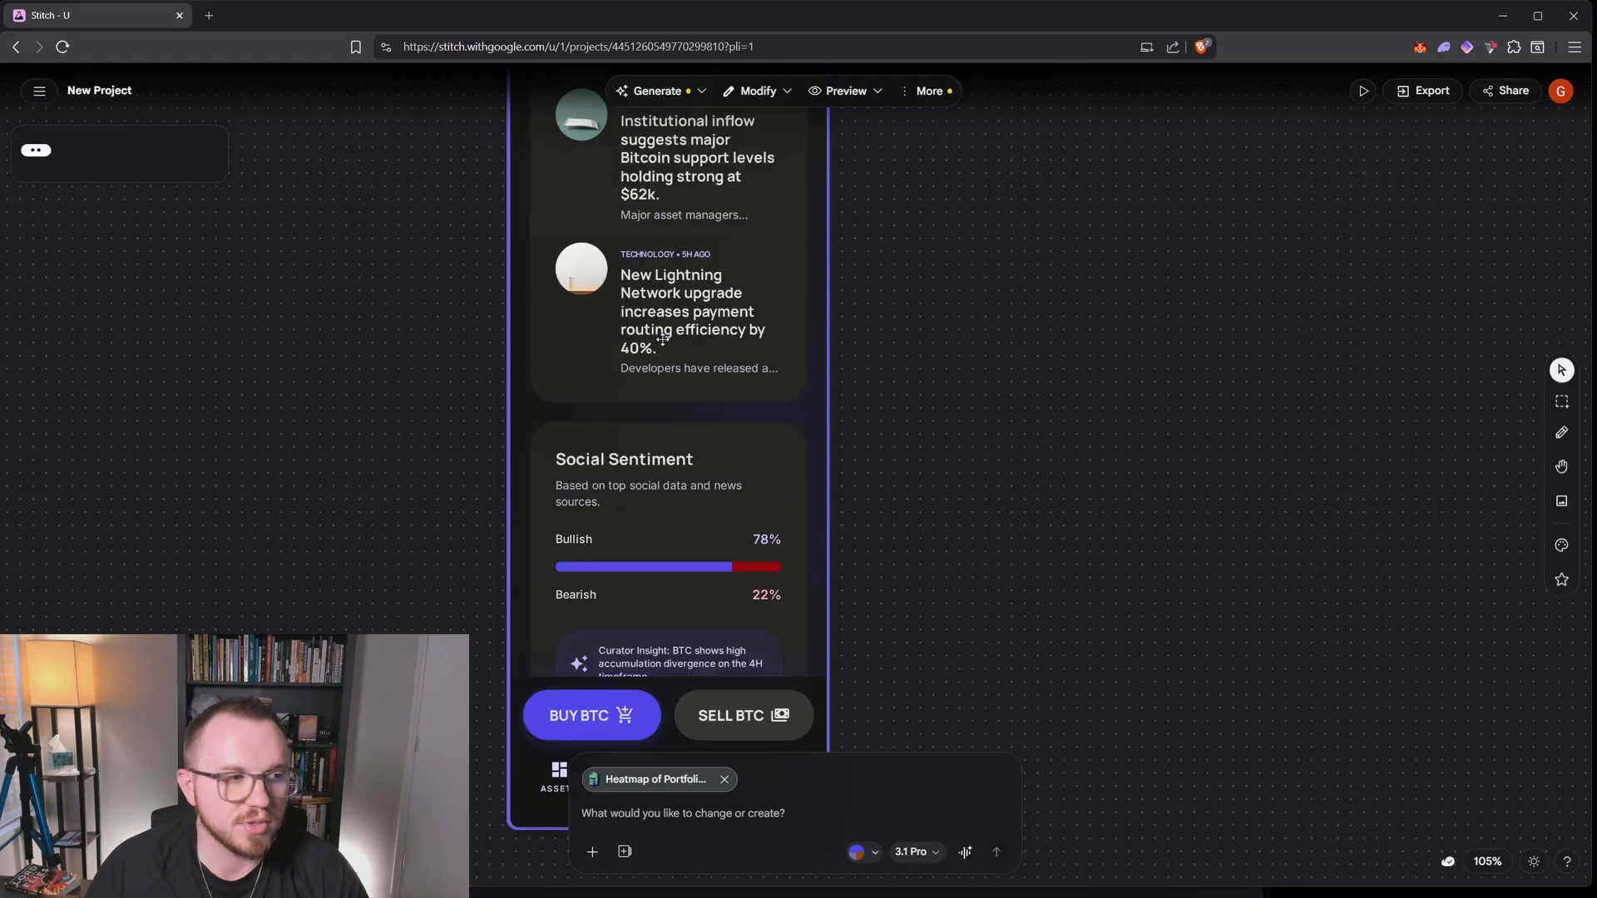
Examine the Portfolio Analytics heatmap's attention areas and compare them with the original screen on the canvas
{"action": "scroll", "coordinate": [816, 373], "scroll_direction": "down", "scroll_amount": 3}
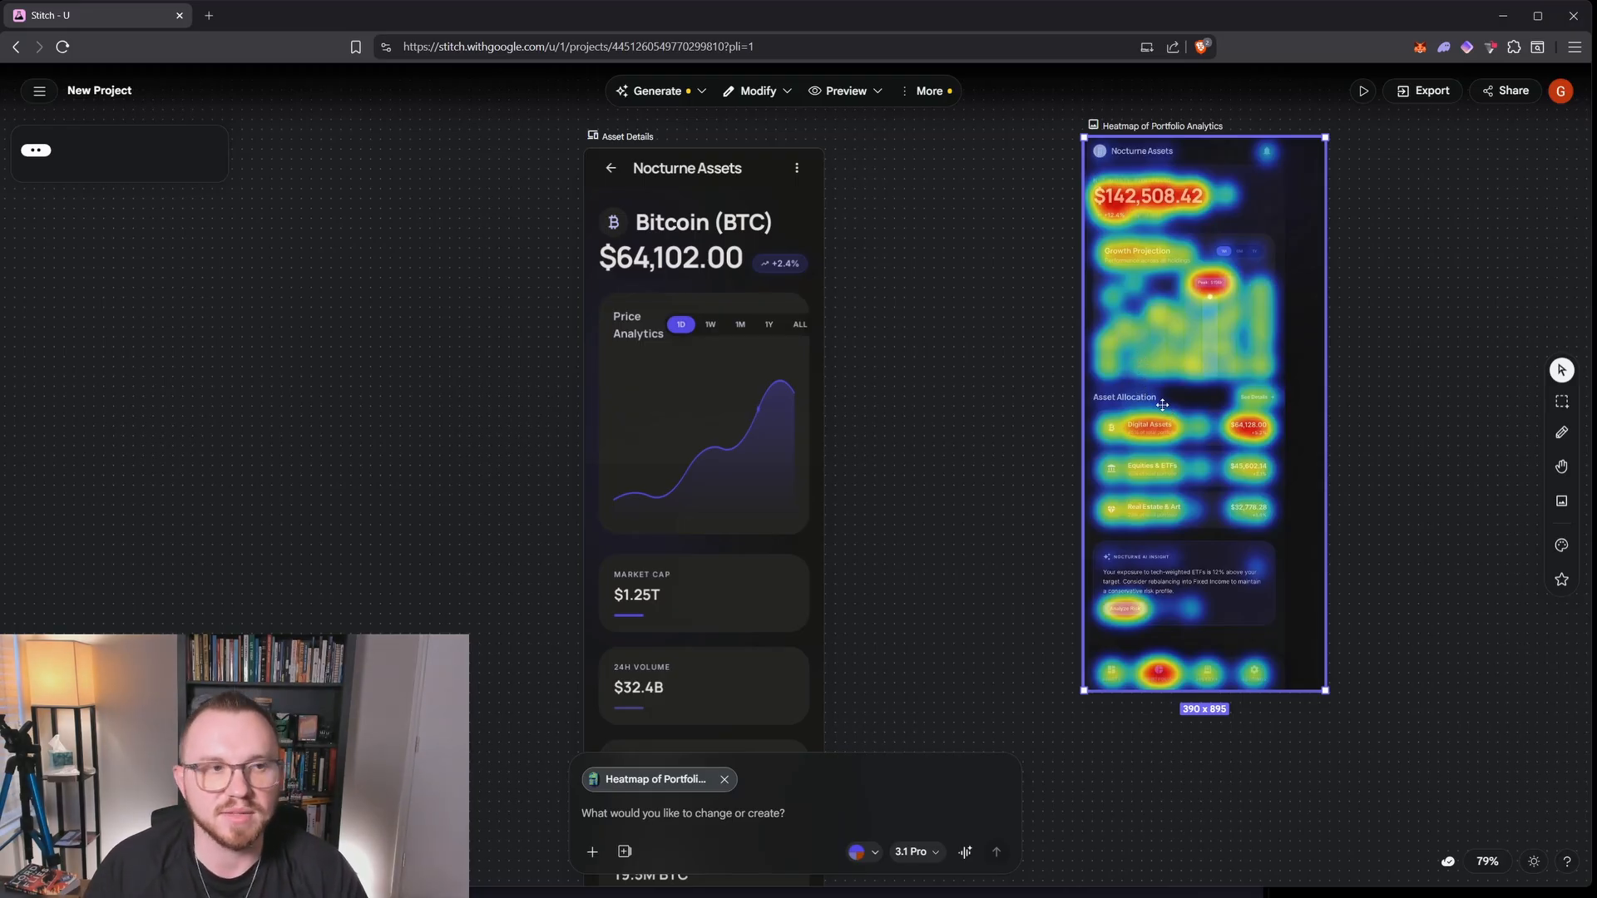
{"action": "scroll", "coordinate": [1089, 402], "scroll_direction": "up", "scroll_amount": 4}
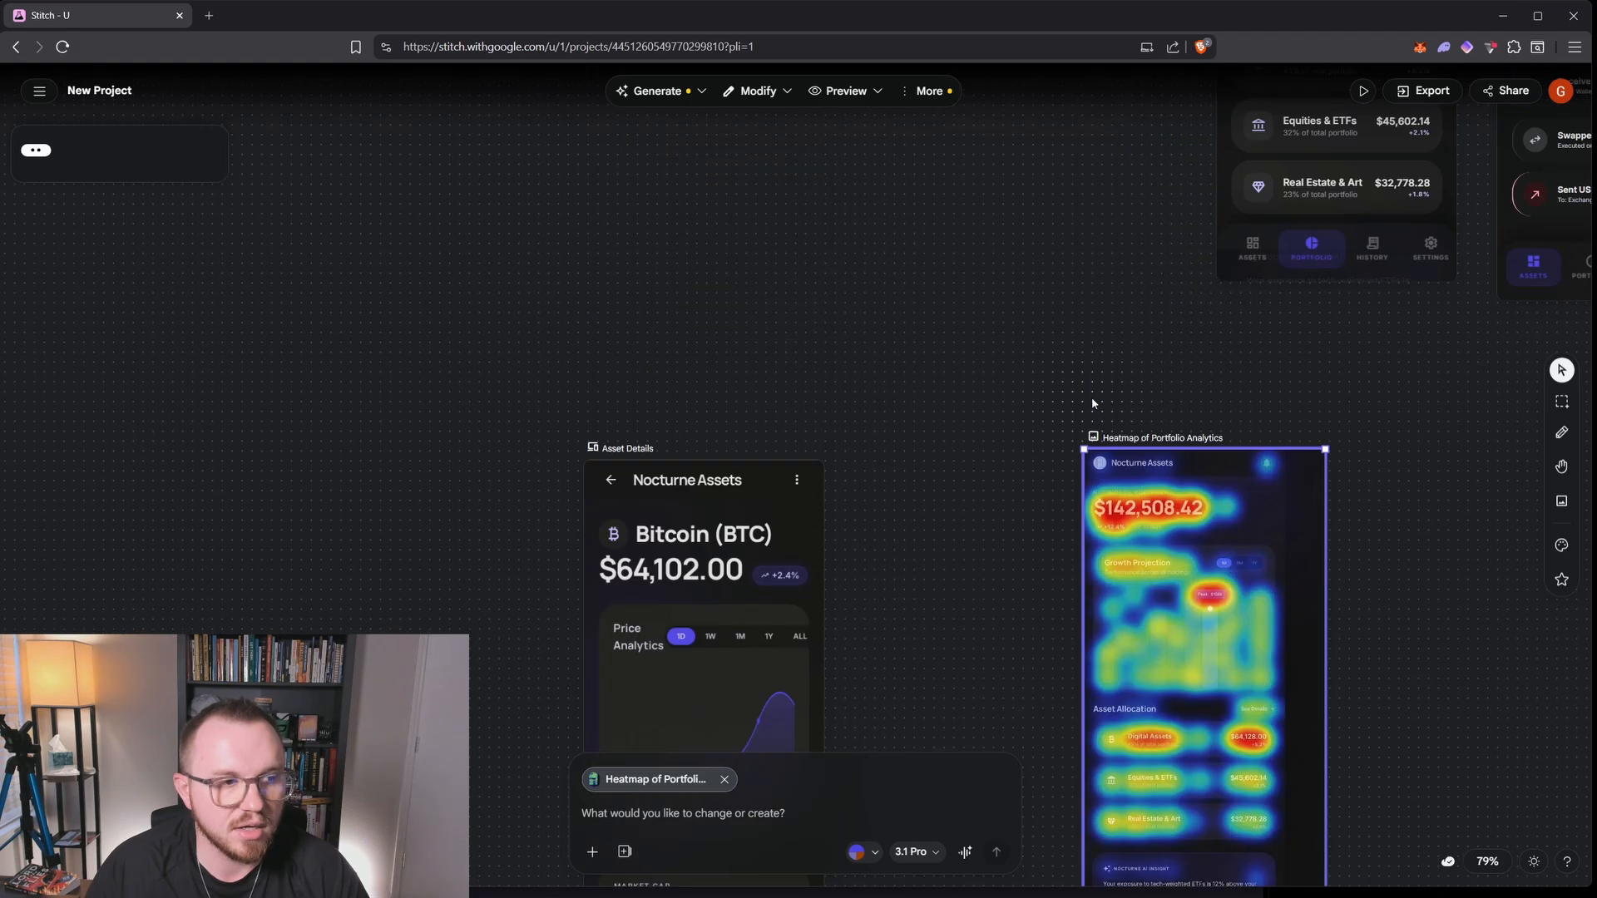
{"action": "scroll", "coordinate": [1093, 398], "scroll_direction": "down", "scroll_amount": 6}
{"action": "scroll", "coordinate": [1094, 399], "scroll_direction": "up", "scroll_amount": 1}
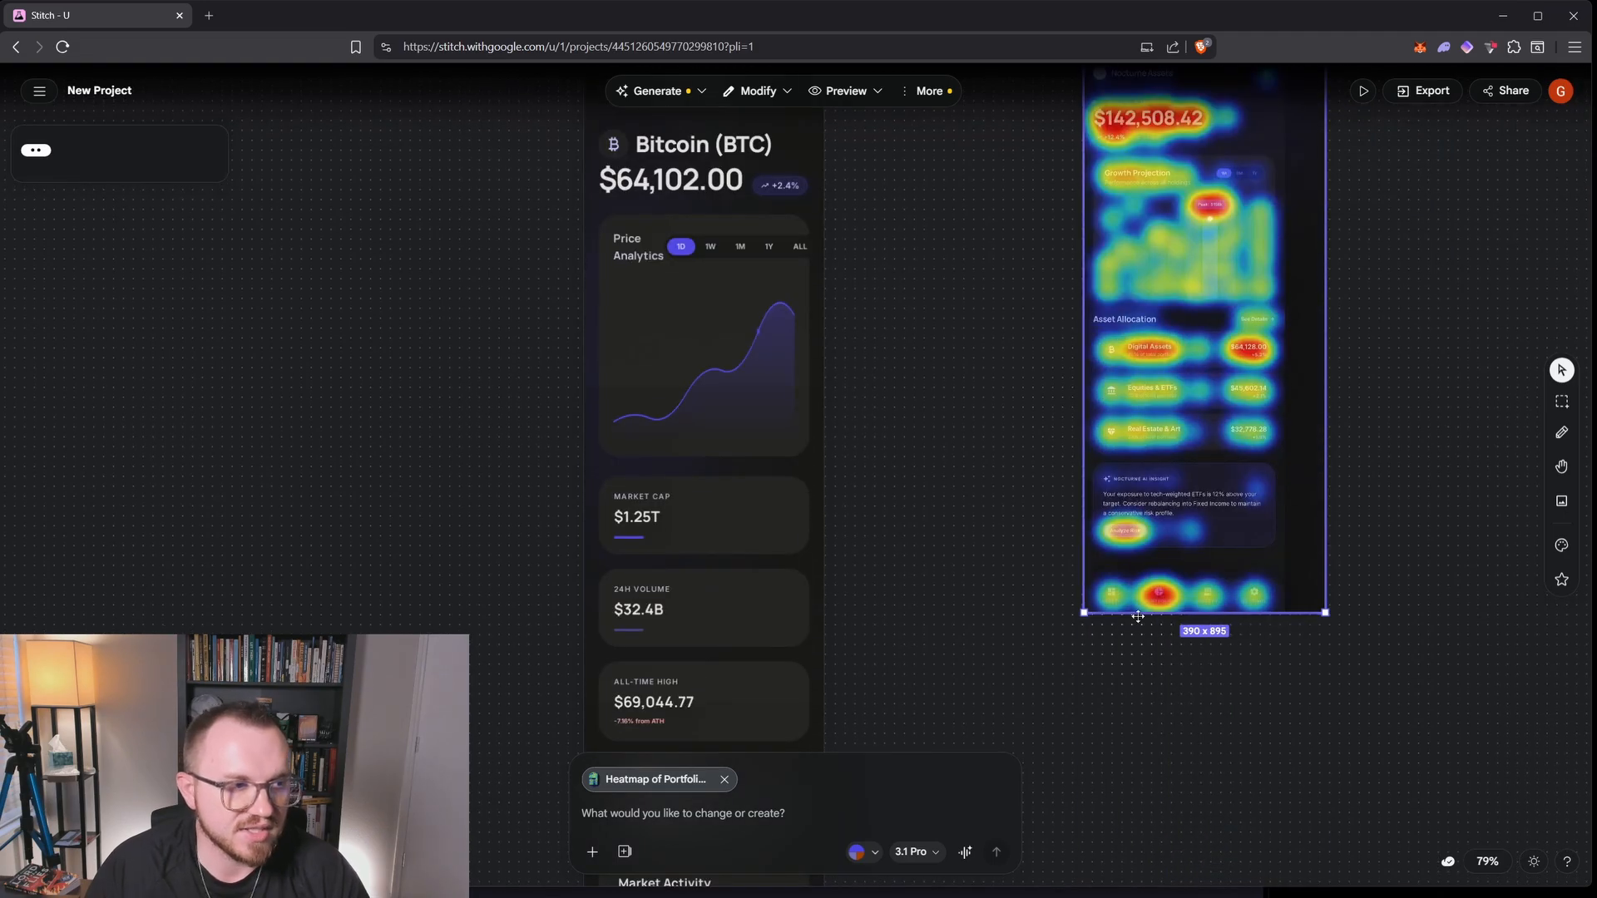
{"action": "scroll", "coordinate": [1145, 606], "scroll_direction": "up", "scroll_amount": 5}
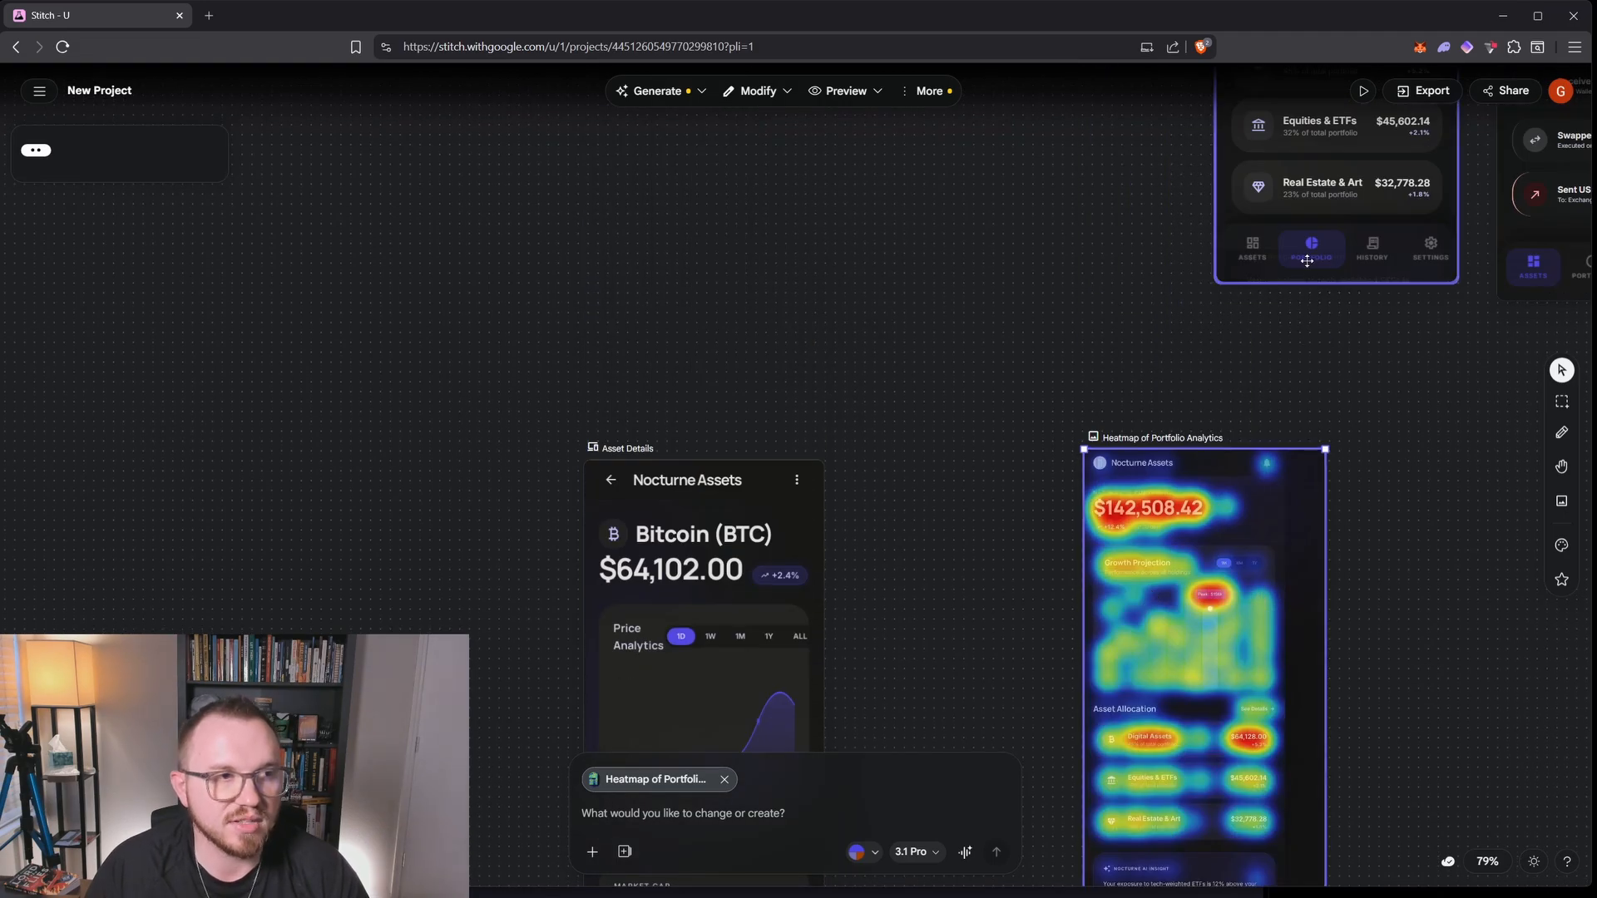
{"action": "scroll", "coordinate": [1288, 351], "scroll_direction": "down", "scroll_amount": 2}
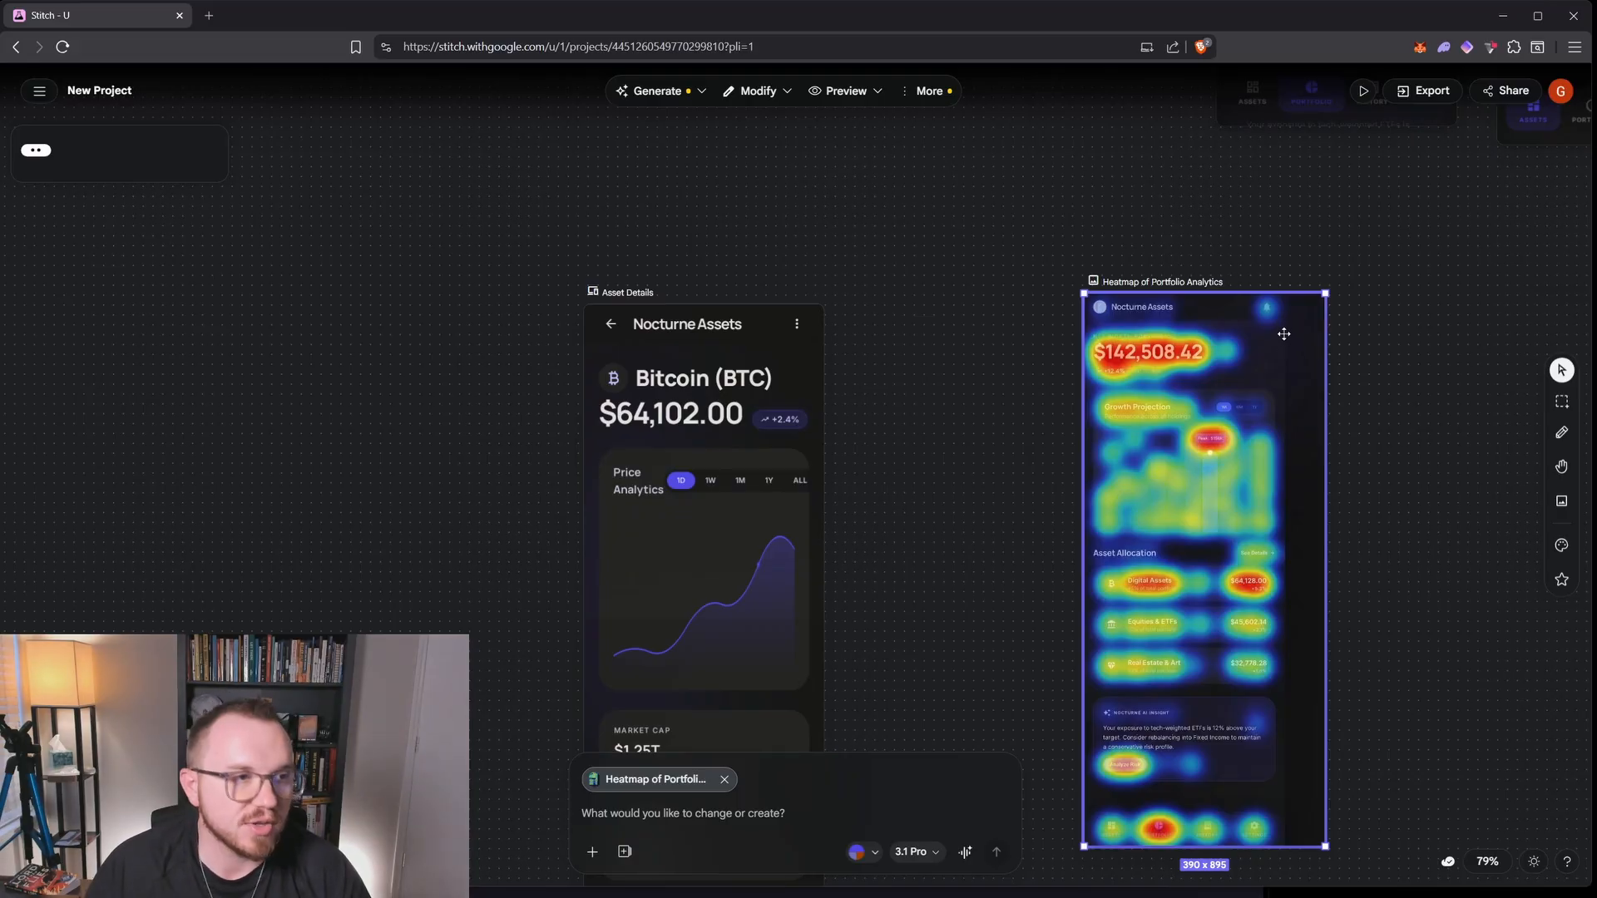
{"action": "scroll", "coordinate": [1304, 361], "scroll_direction": "down", "scroll_amount": 5}
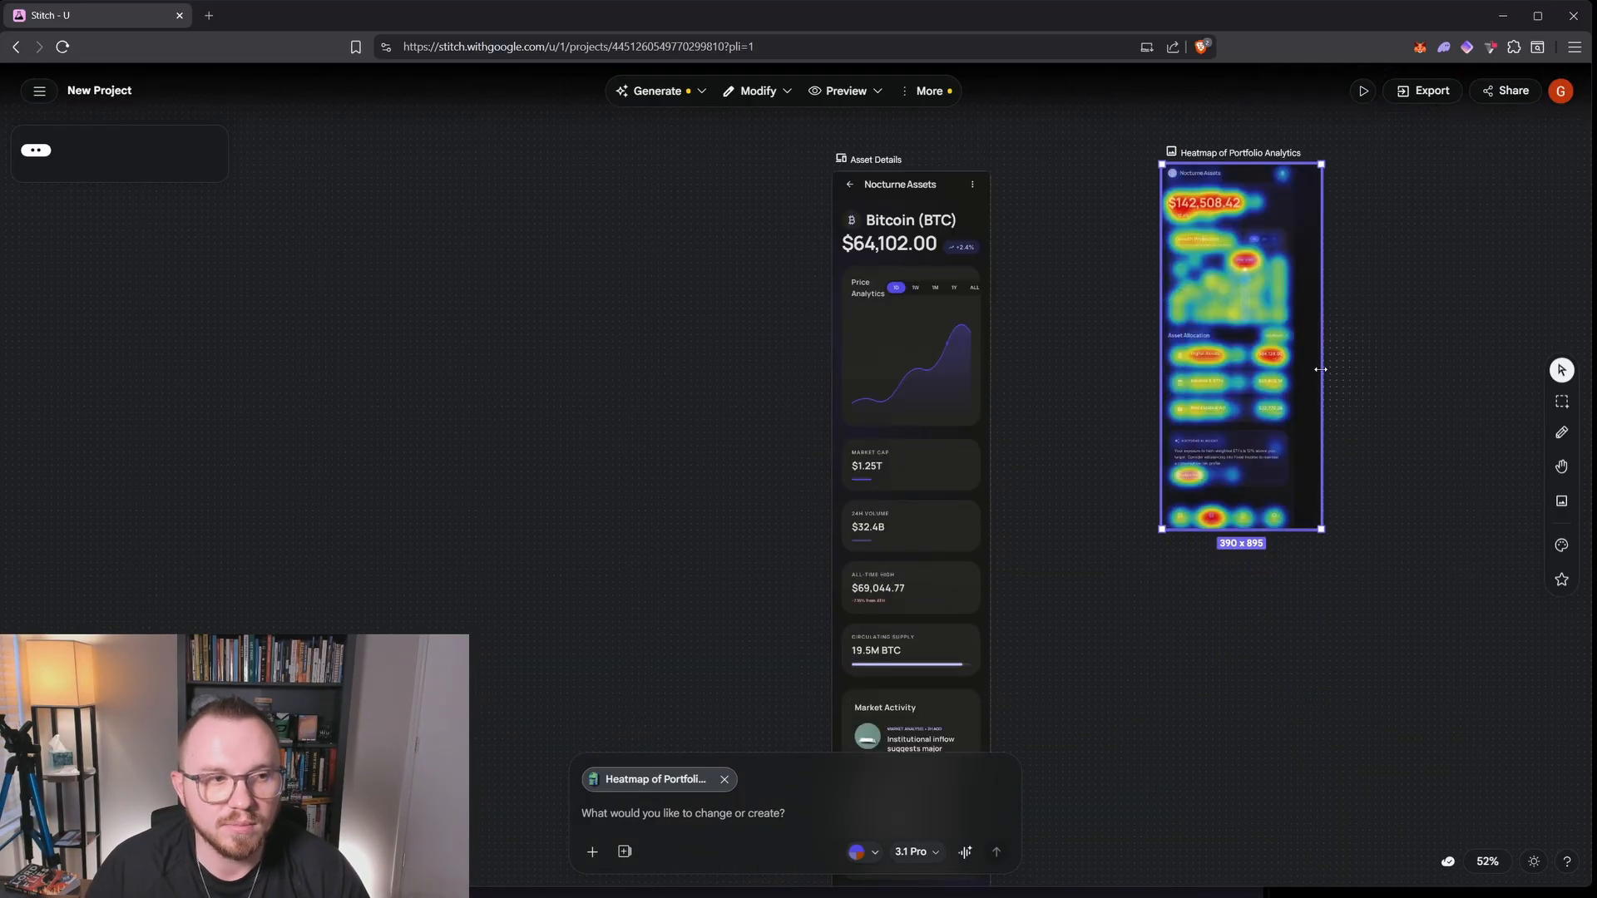
{"action": "scroll", "coordinate": [1320, 363], "scroll_direction": "up", "scroll_amount": 5}
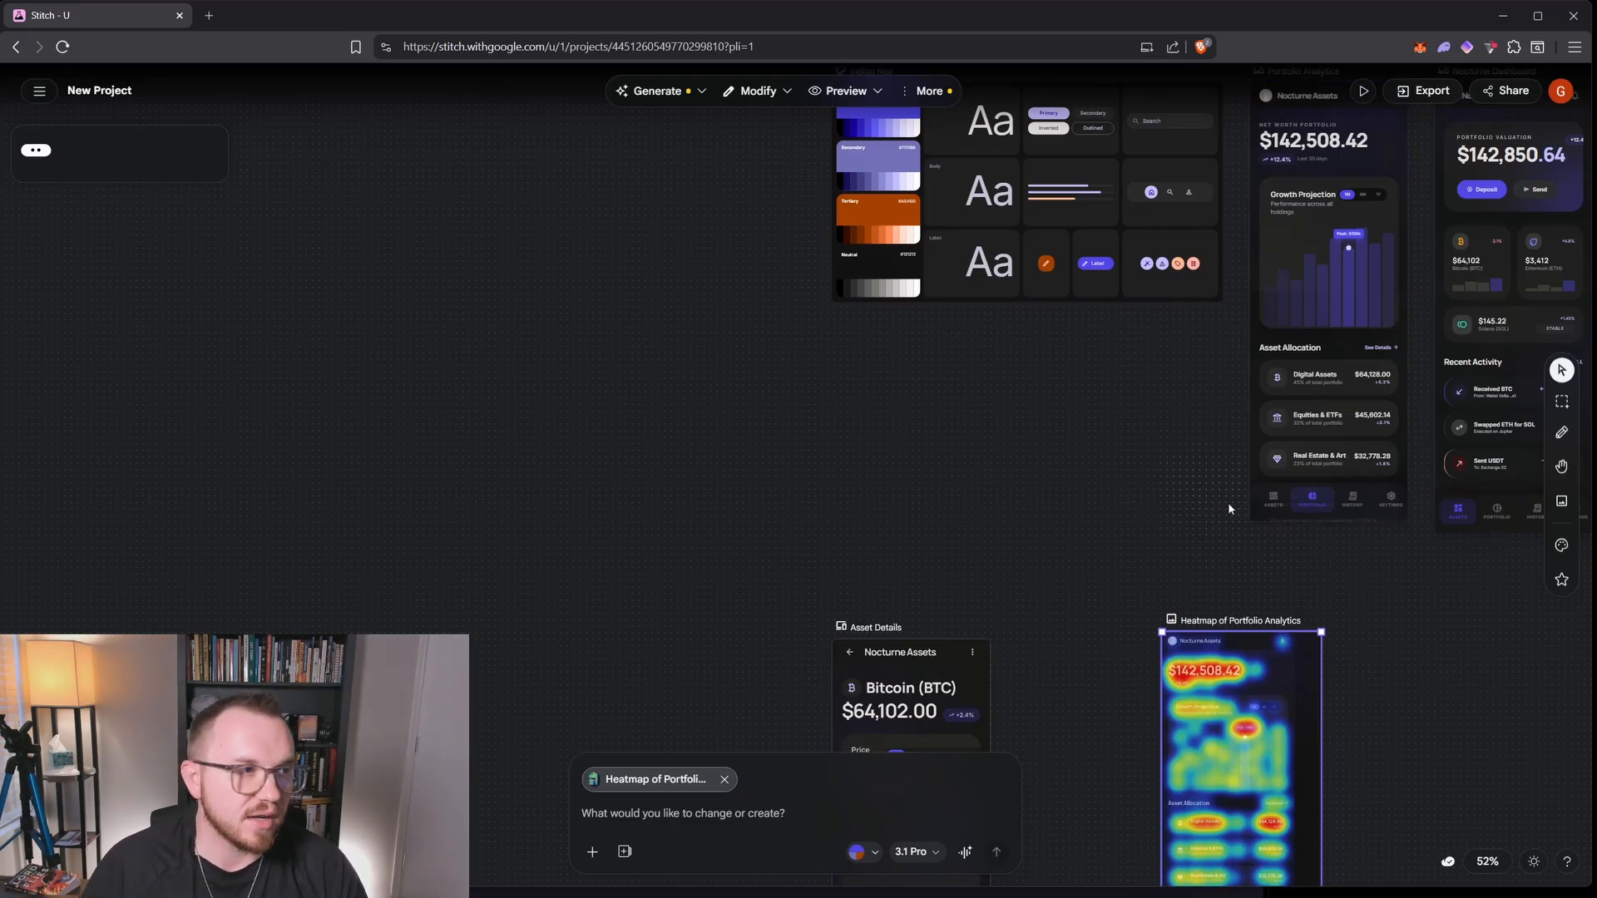
{"action": "scroll", "coordinate": [1230, 497], "scroll_direction": "up", "scroll_amount": 3}
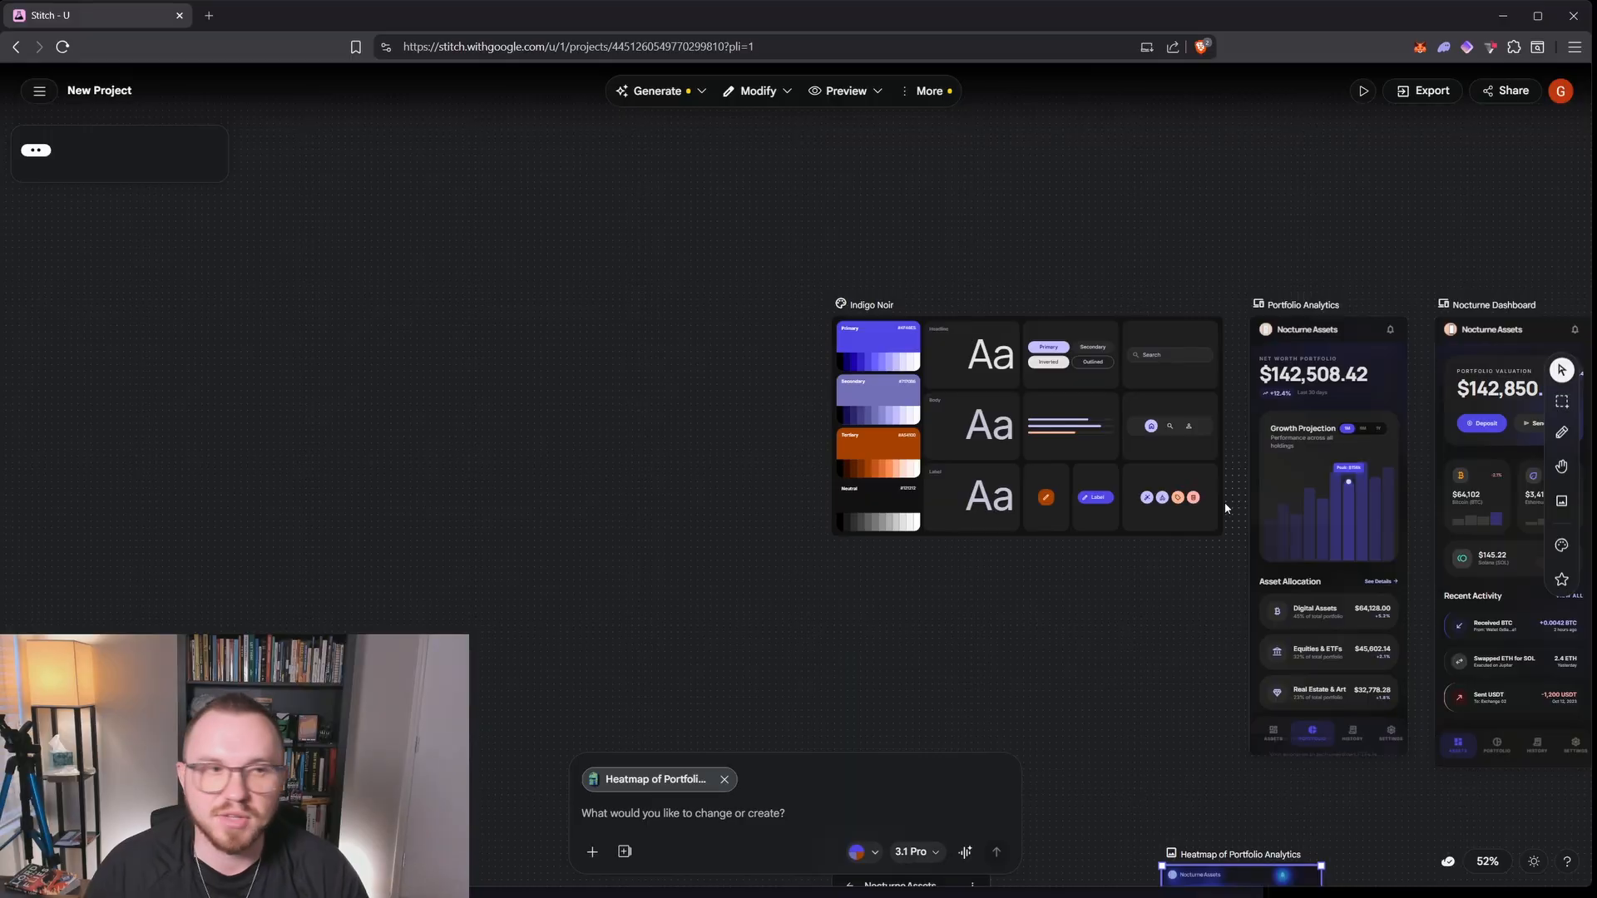